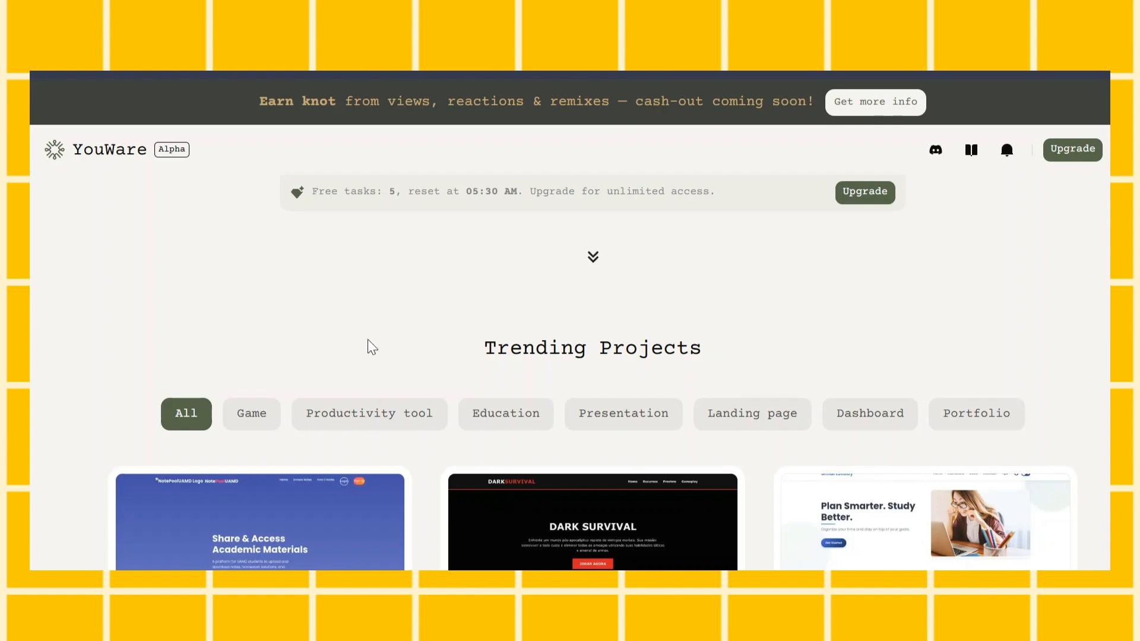
Browse the trending projects, filtering them by the Productivity tool category
scroll(412, 372, "down", 2)
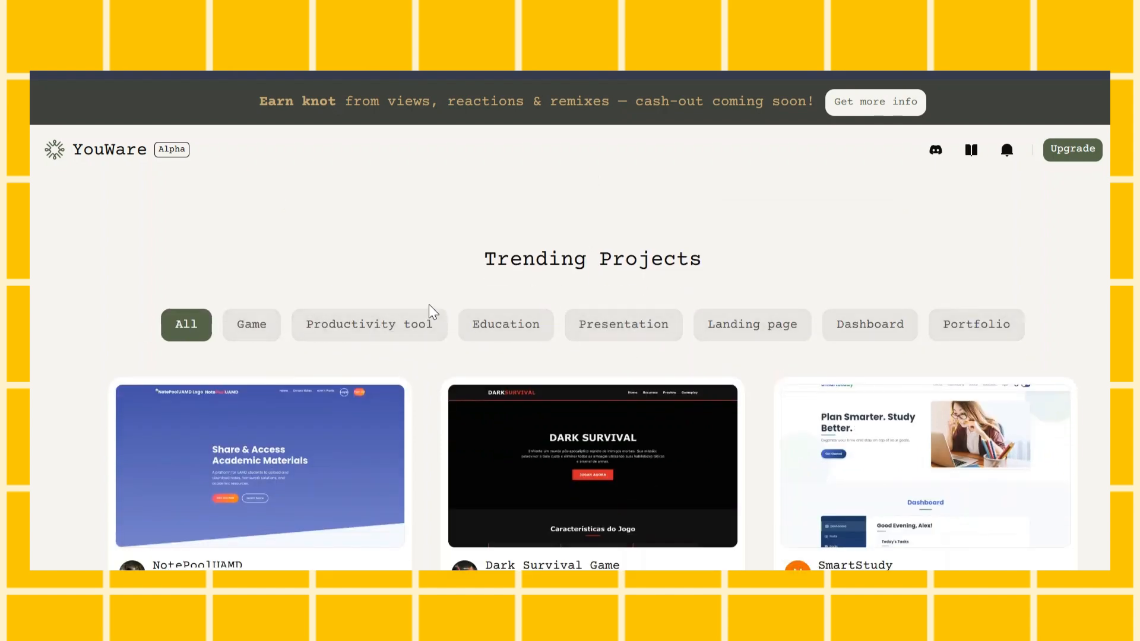
left_click(359, 334)
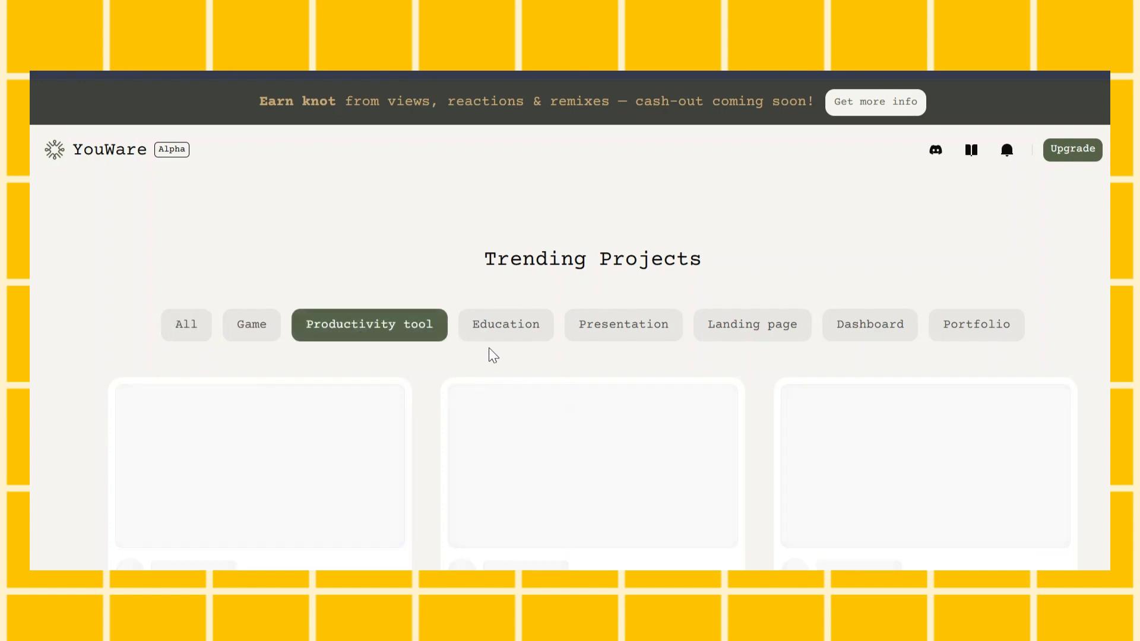
scroll(654, 344, "down", 4)
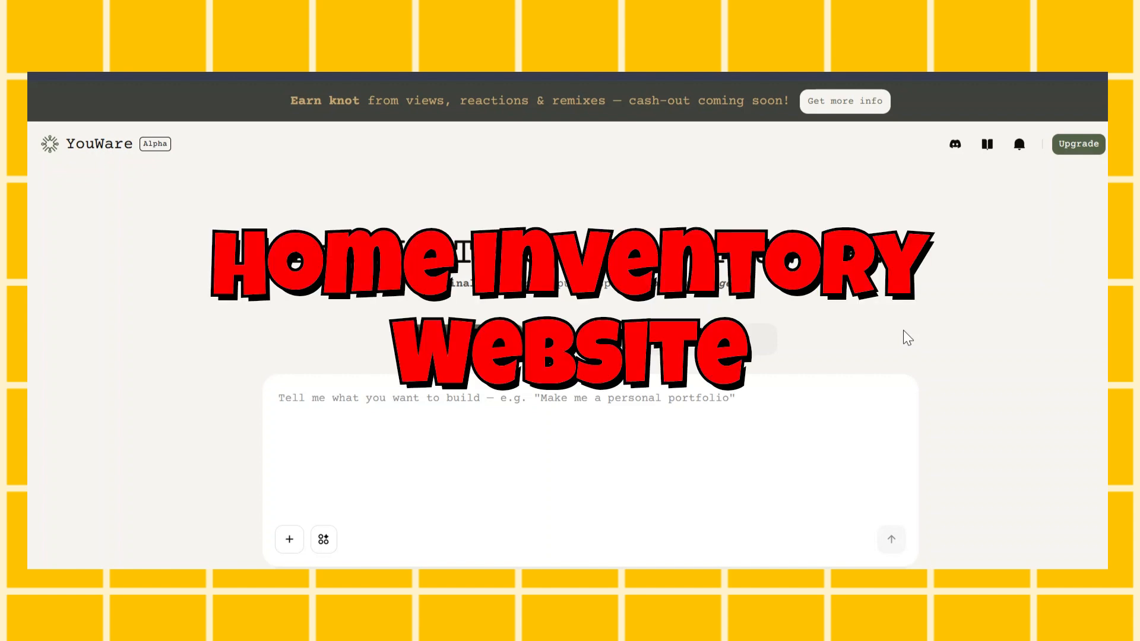
scroll(908, 337, "down", 2)
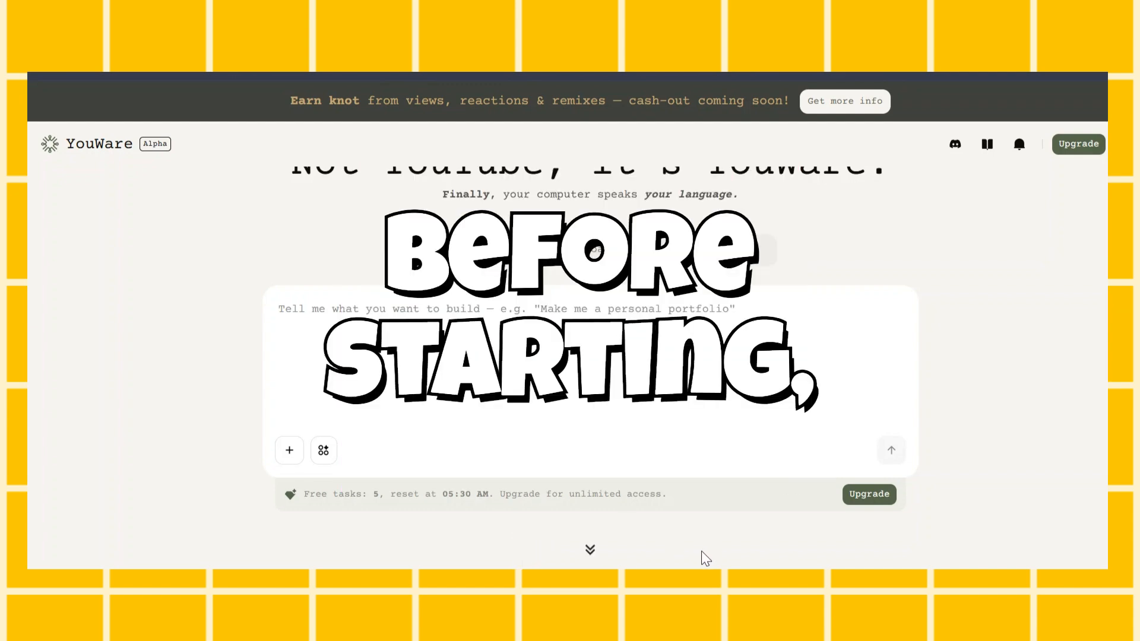
Draft the creation prompt "Make me a ball bouncing simulation"
scroll(594, 356, "up", 2)
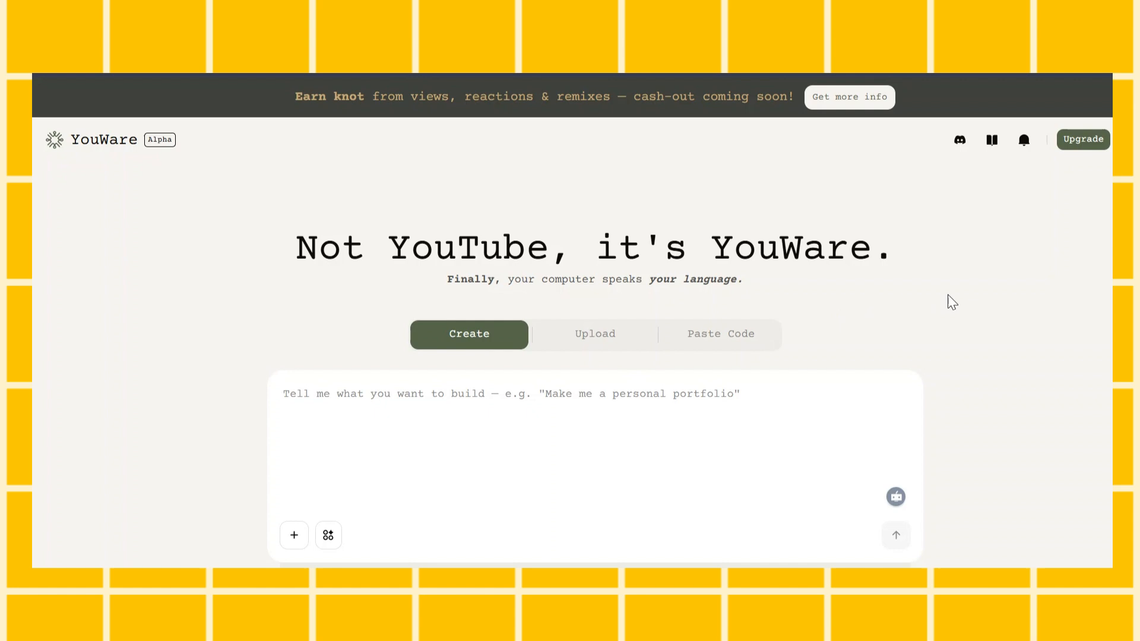
type("Make me a ball bouncing simulation")
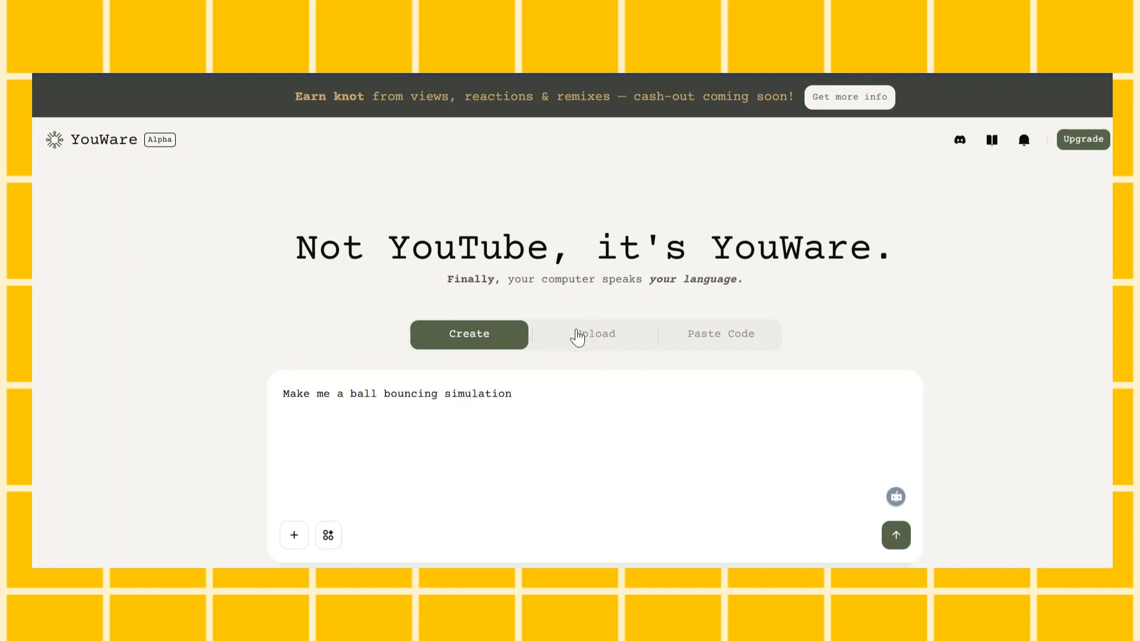
Review the Upload option's accepted file types, folder contents and size limit
left_click(603, 337)
scroll(677, 356, "down", 2)
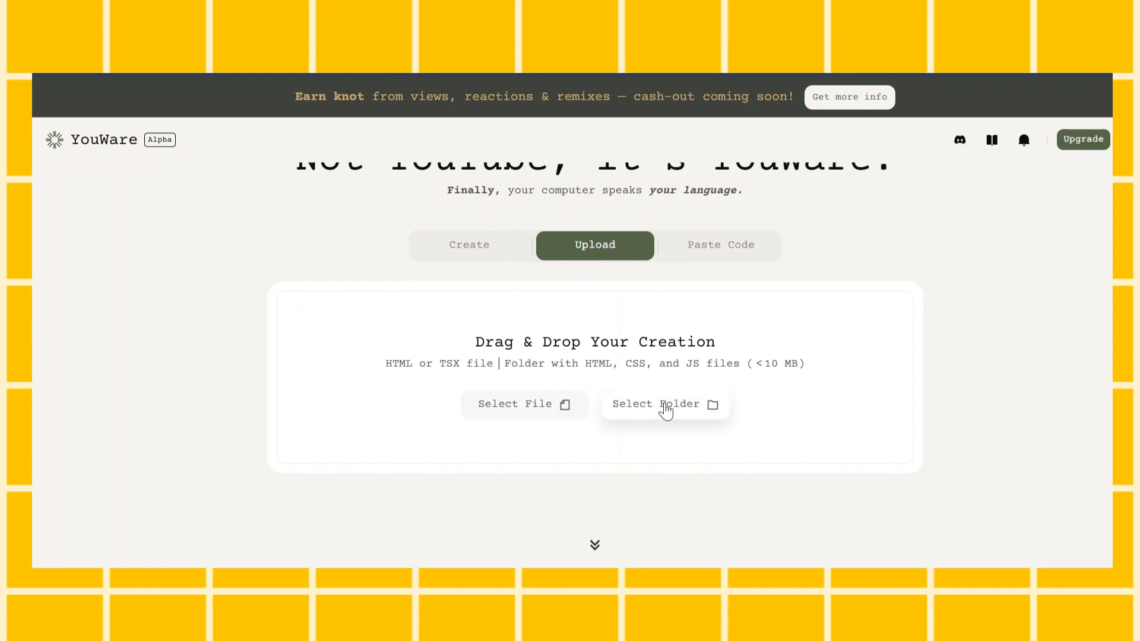
left_click_drag(469, 346, 720, 358)
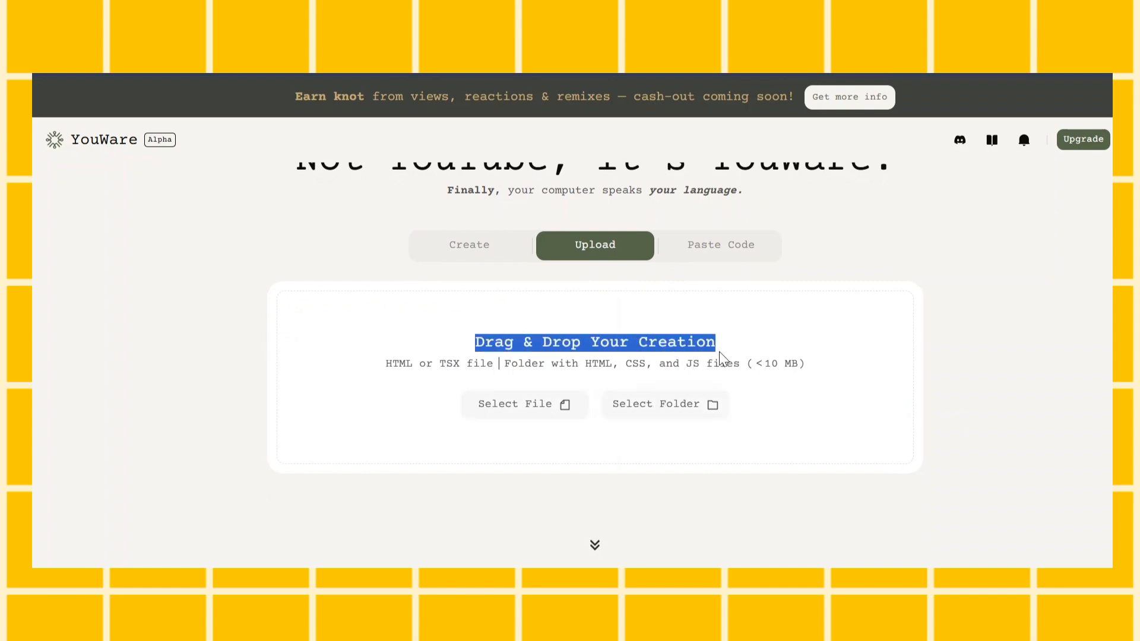
left_click(757, 351)
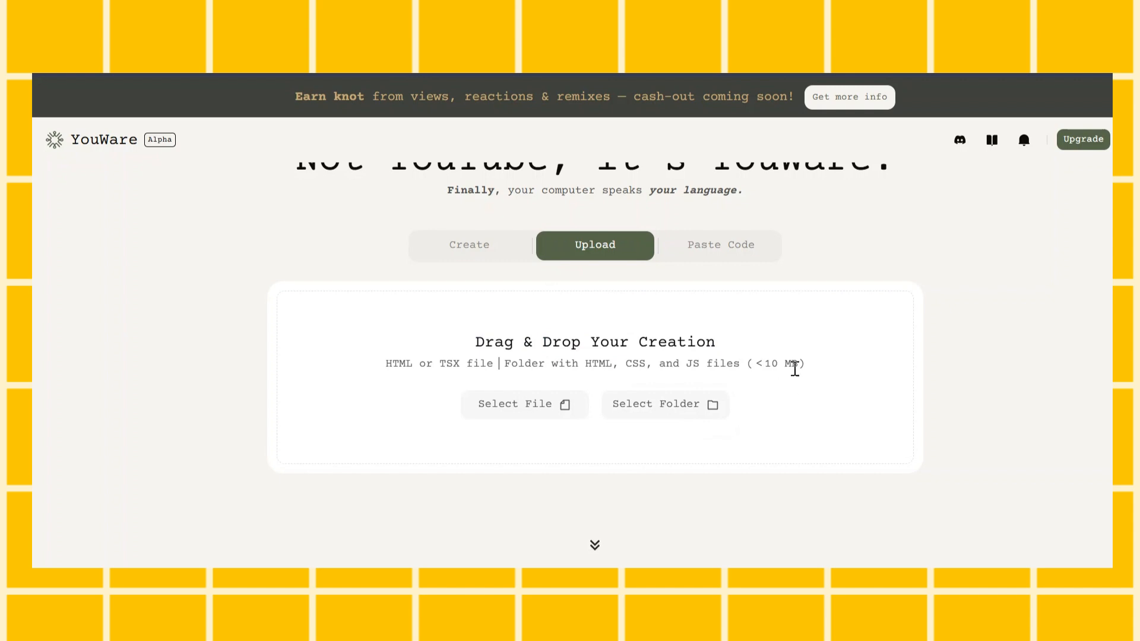
left_click_drag(758, 364, 799, 364)
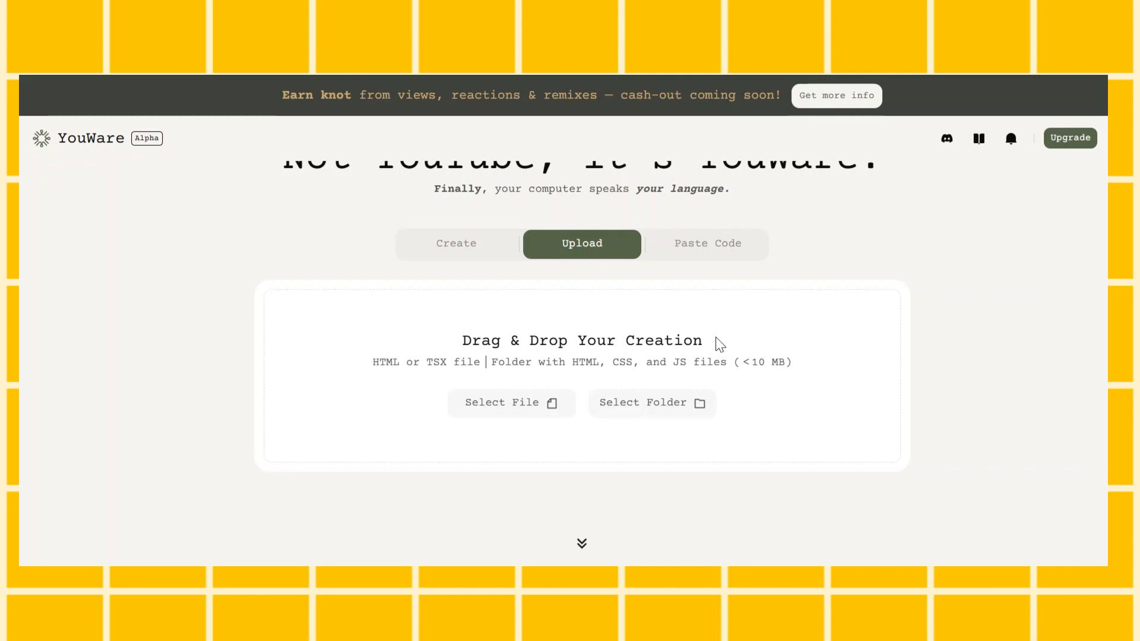
Supply the copied React TodoList code through the Paste Code option and ship it
left_click(707, 253)
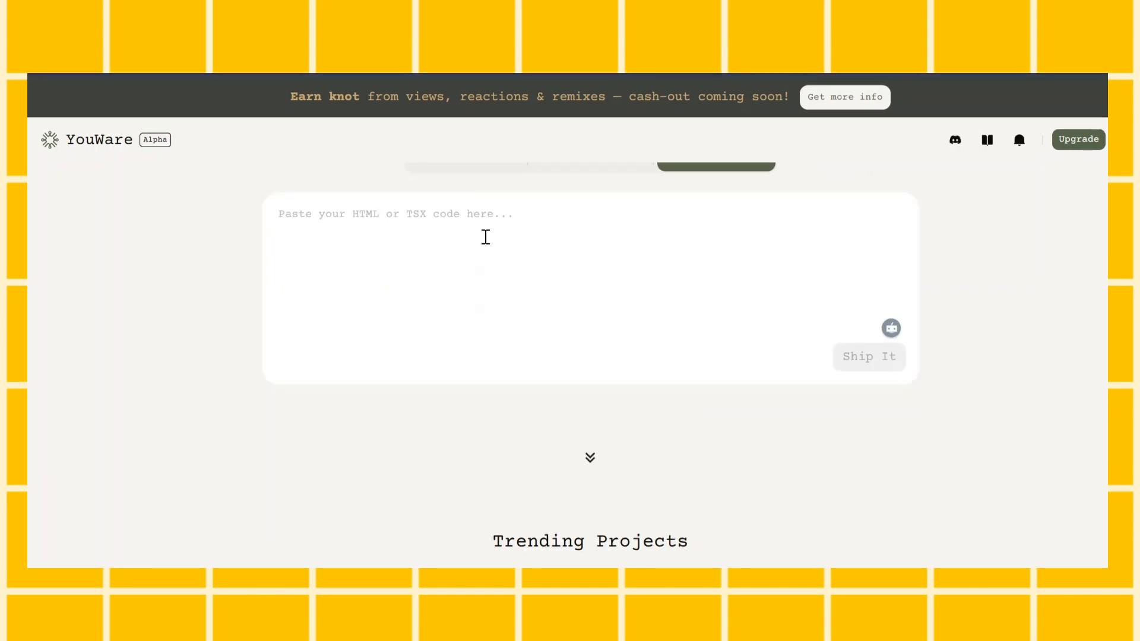
scroll(485, 240, "up", 2)
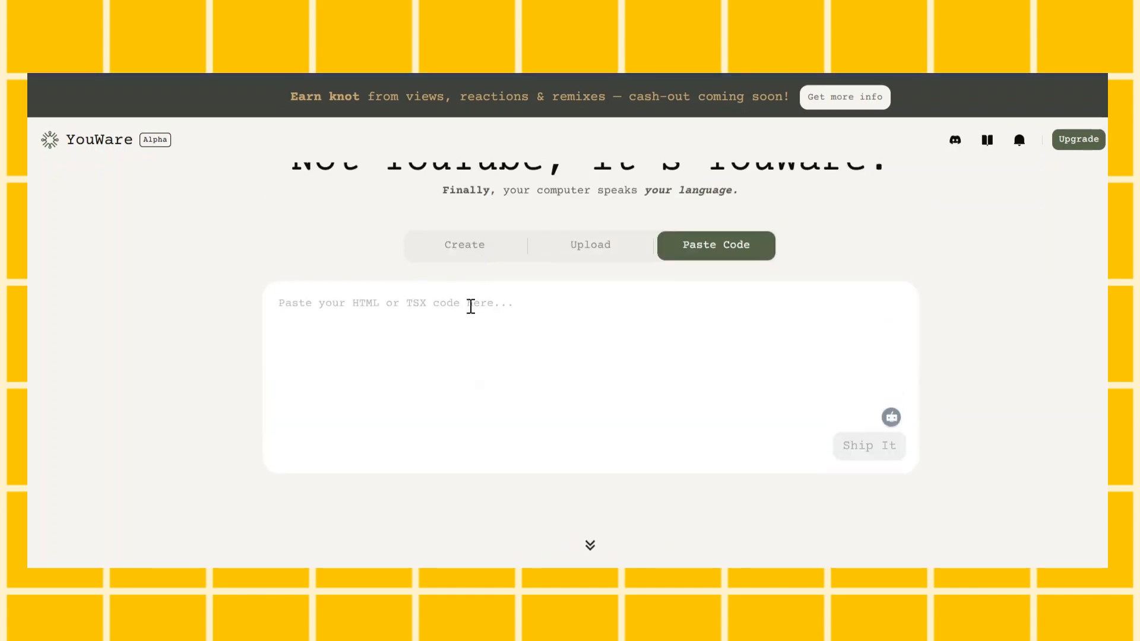
key("ctrl+v")
scroll(476, 443, "down", 2)
scroll(524, 331, "up", 10)
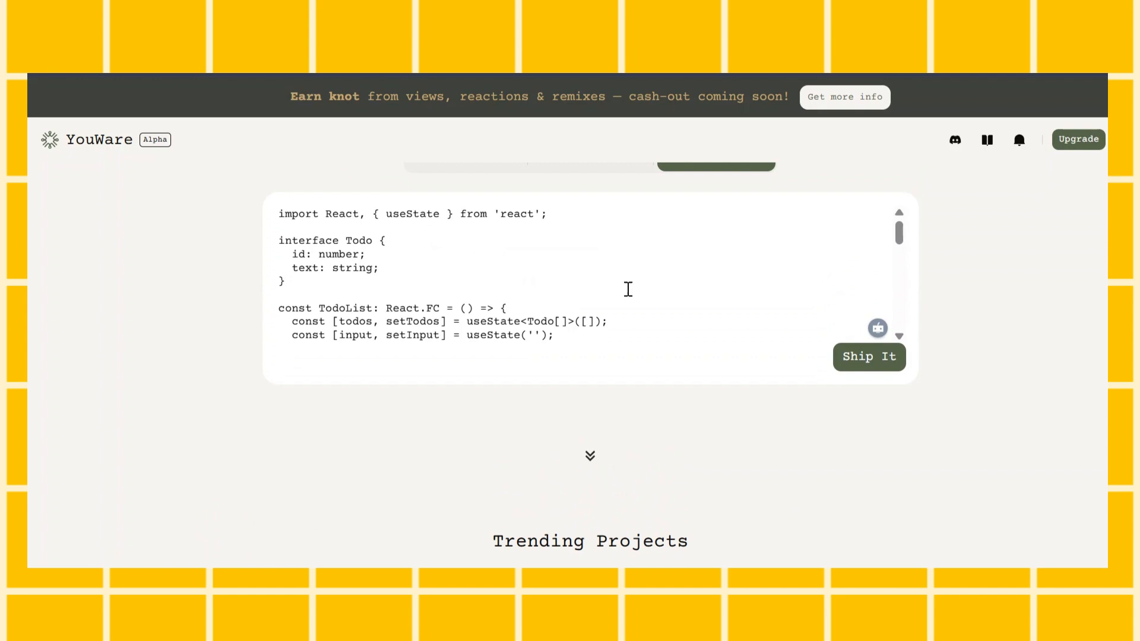
left_click(885, 368)
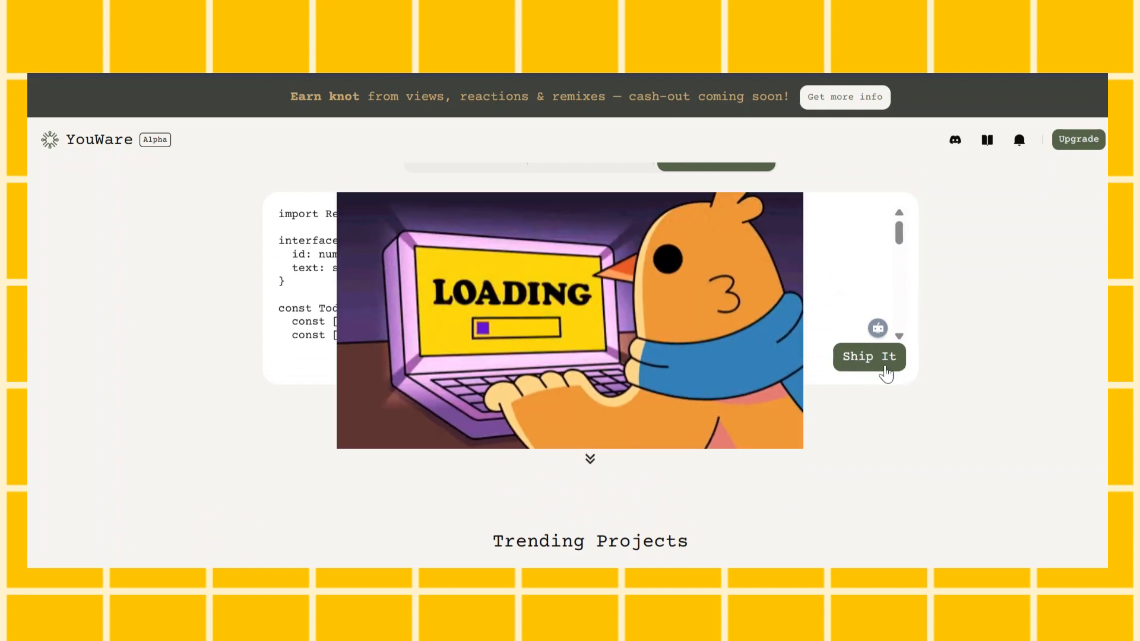
Look through the pasted TodoList code down to its end
scroll(689, 360, "up", 1)
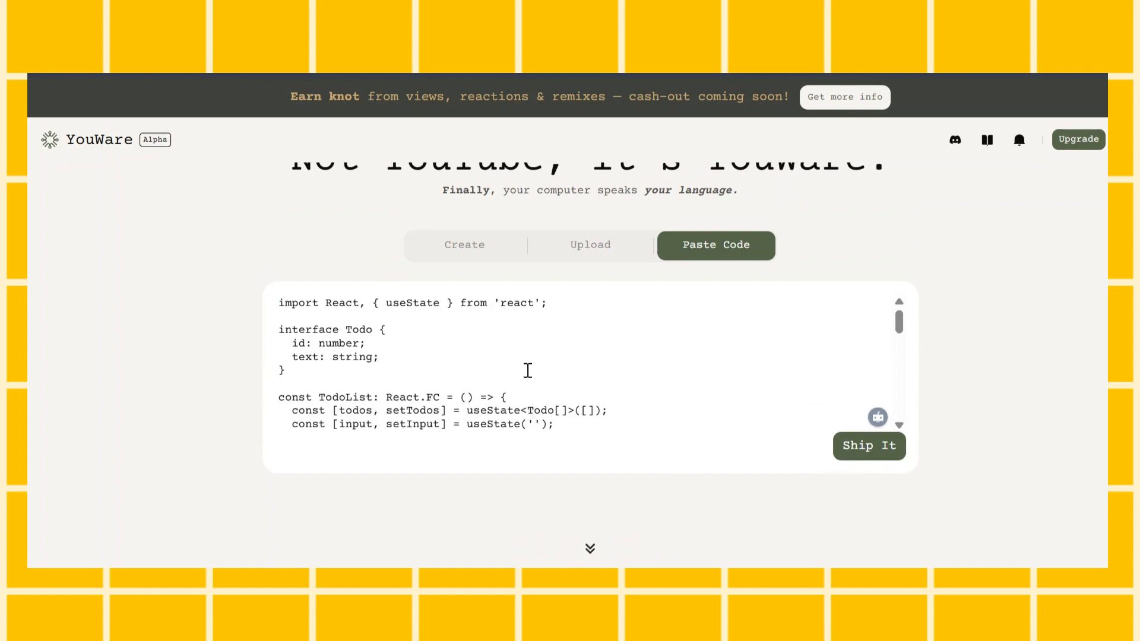
scroll(527, 370, "down", 5)
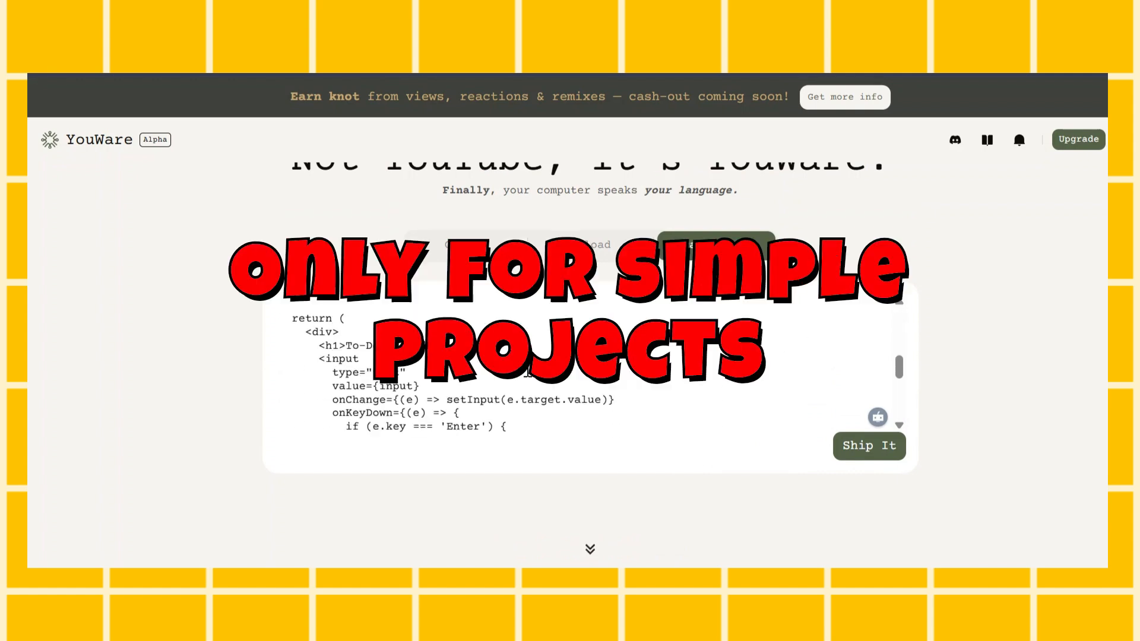
scroll(528, 371, "down", 5)
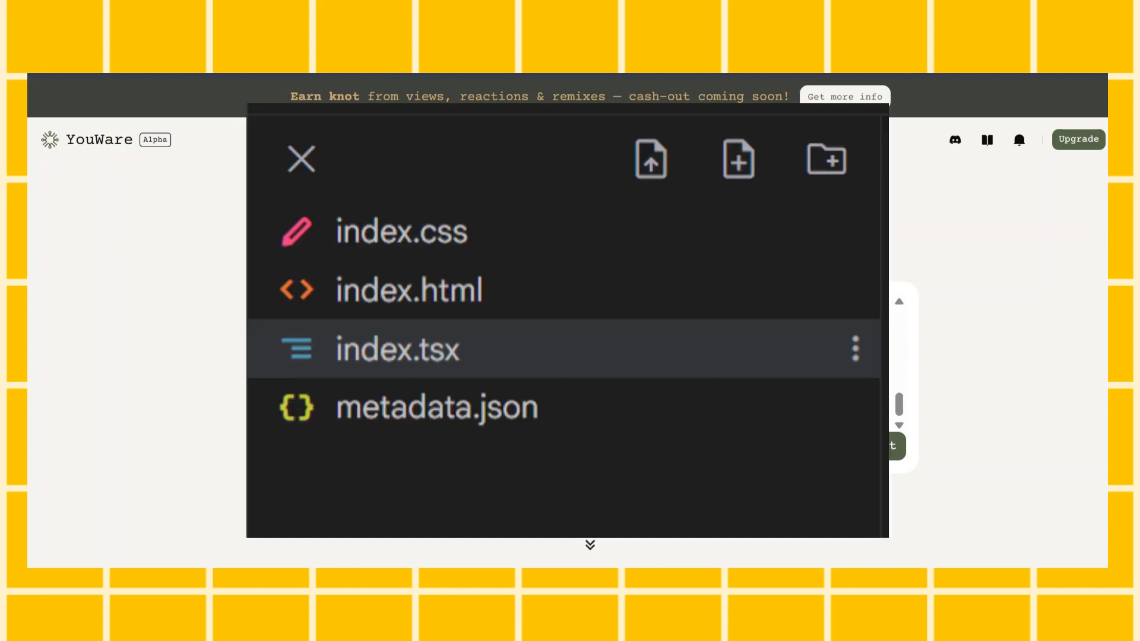
scroll(532, 356, "down", 2)
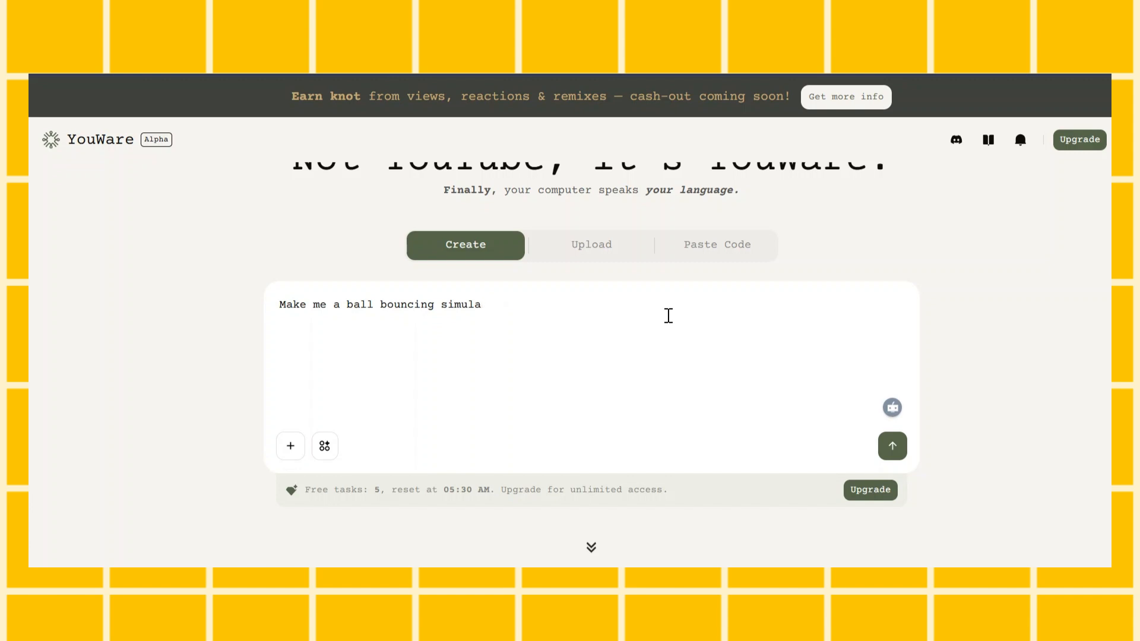
Replace the draft prompt with the responsive home inventory website brief covering item editing, search and filters, card grid, local storage and light/dark toggle
key("BackSpace")
key("BackSpace")
key("BackSpace")
key("BackSpace")
key("BackSpace")
key("BackSpace")
key("BackSpace")
key("BackSpace")
key("BackSpace")
key("BackSpace")
key("BackSpace")
key("BackSpace")
key("BackSpace")
key("BackSpace")
key("BackSpace")
key("BackSpace")
key("BackSpace")
key("BackSpace")
key("BackSpace")
key("BackSpace")
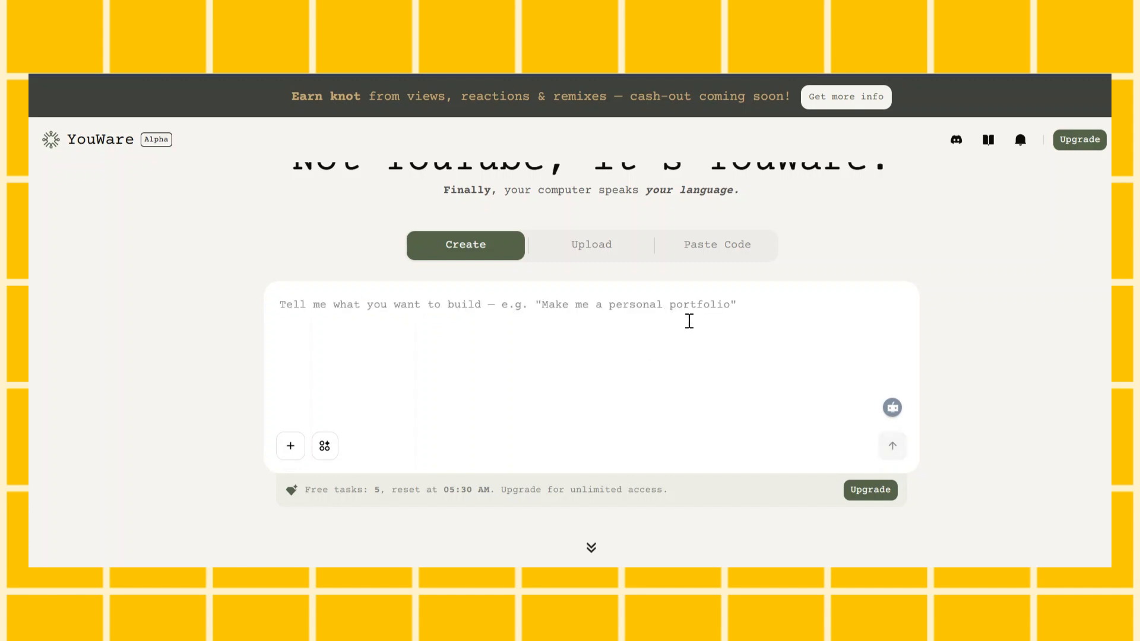
type("Build a responsive home inventory website. Users should be able to add, edit, and delete items with fields like name, category, location, value, and photo. Include search and filter options for easy item lookup. Display items in a clean card-based grid layout. Add local storage support for saving data. Use a modern, minimalist UI with light and dark mode toggle.")
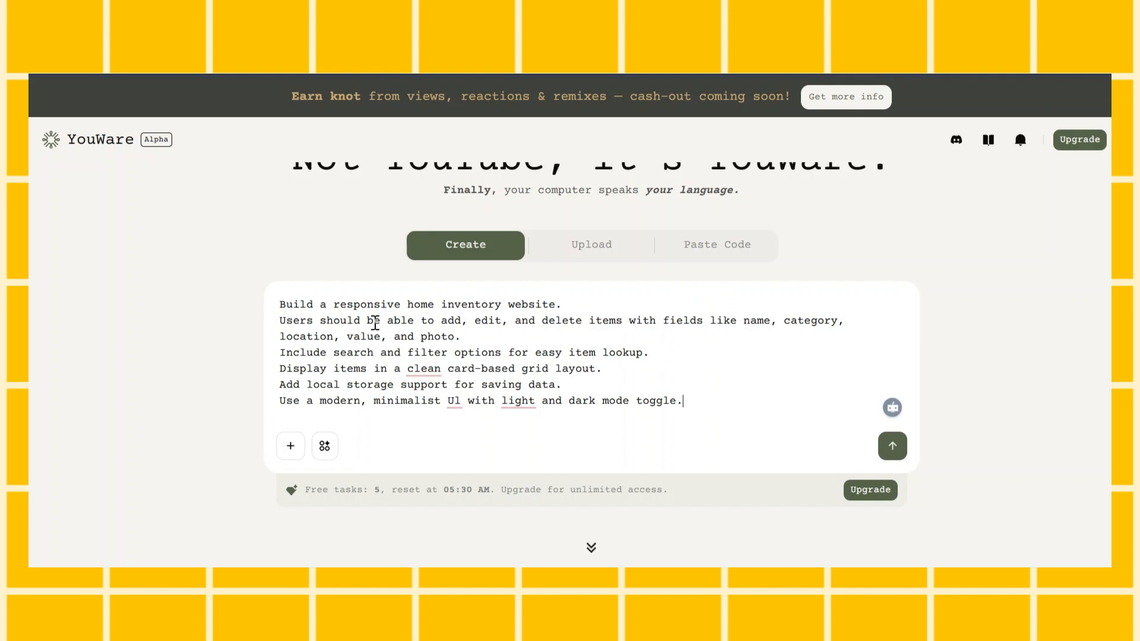
Review the prompt's requirements for item actions, fields, search and filter options, local storage and the UI theme
left_click_drag(440, 321, 580, 318)
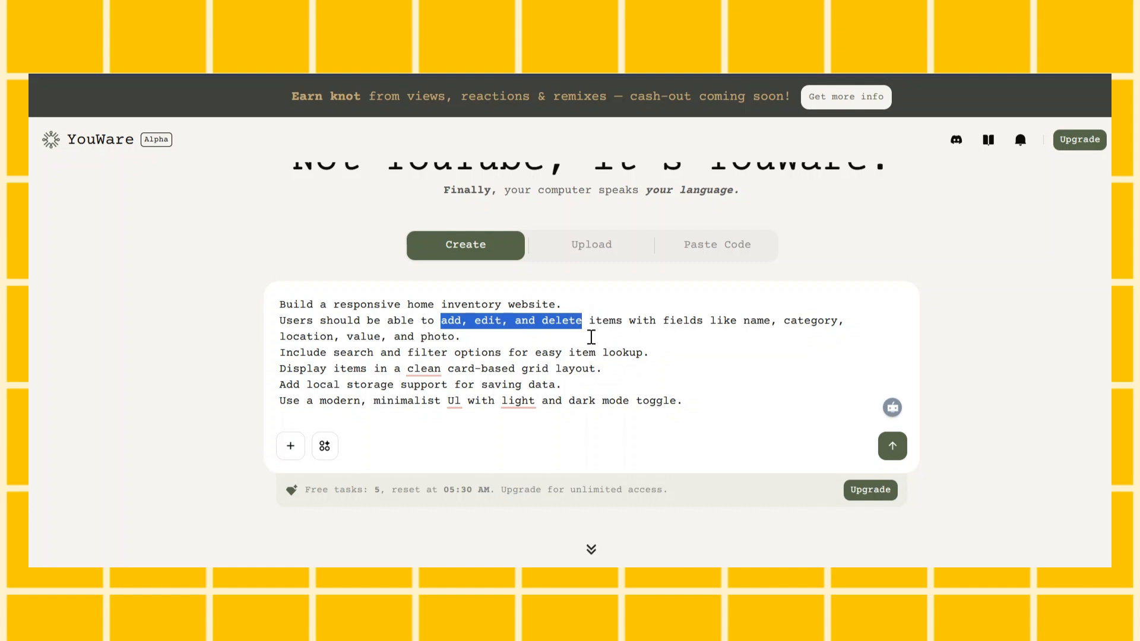
left_click(591, 337)
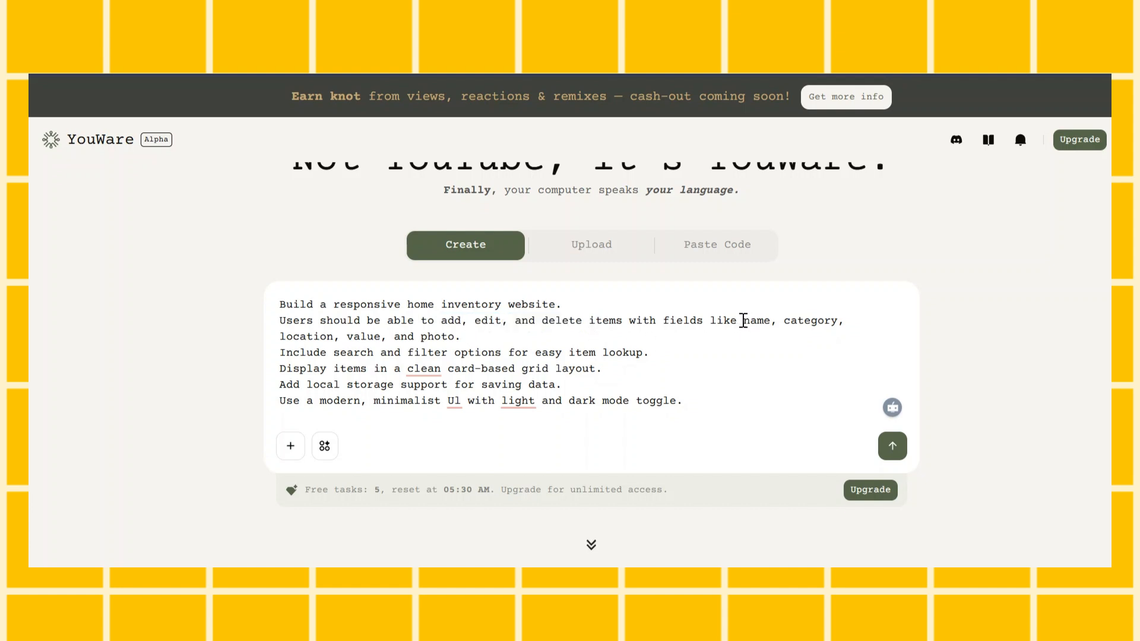
left_click_drag(743, 321, 751, 336)
left_click(696, 356)
left_click_drag(408, 352, 500, 354)
left_click(651, 372)
left_click_drag(454, 401, 536, 401)
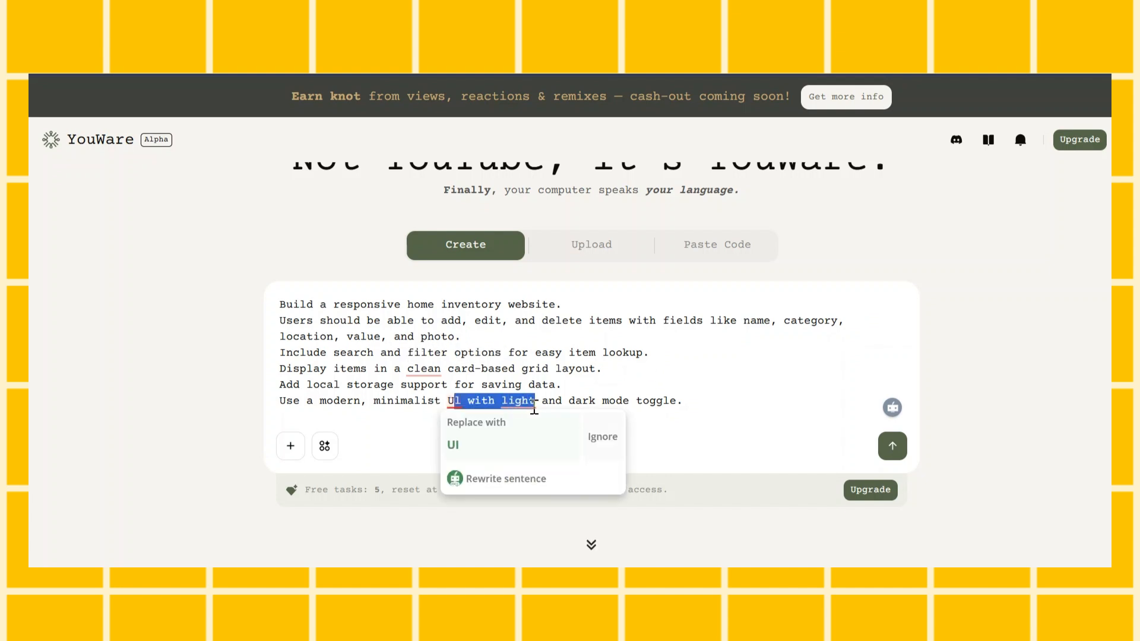
left_click_drag(310, 385, 592, 390)
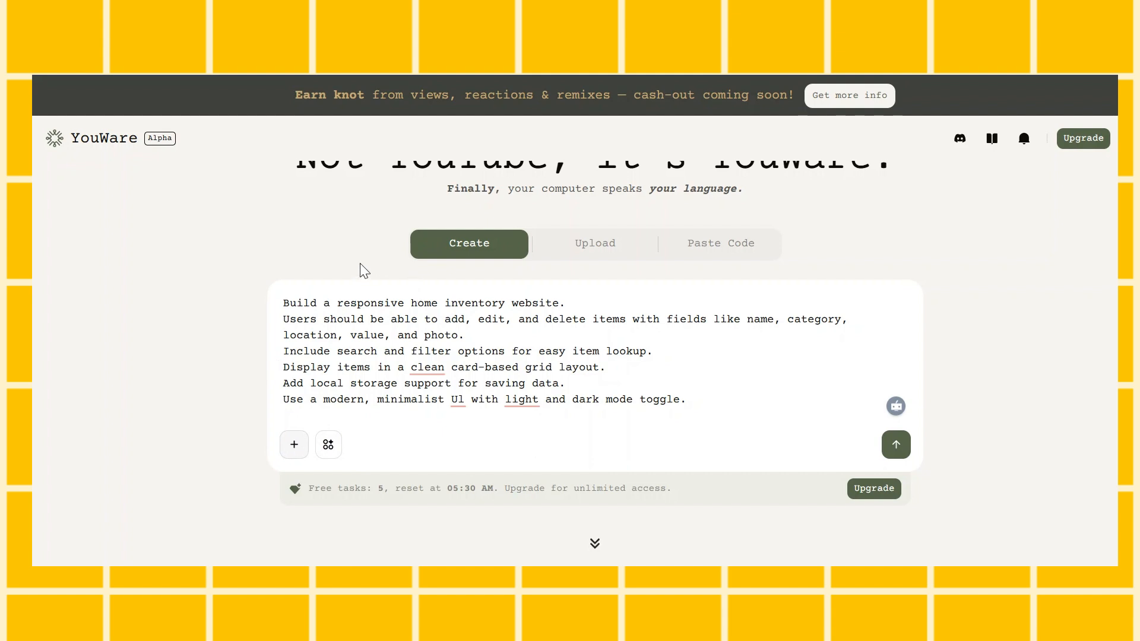
Try attaching an image to the home inventory prompt and remove it again
left_click(543, 470)
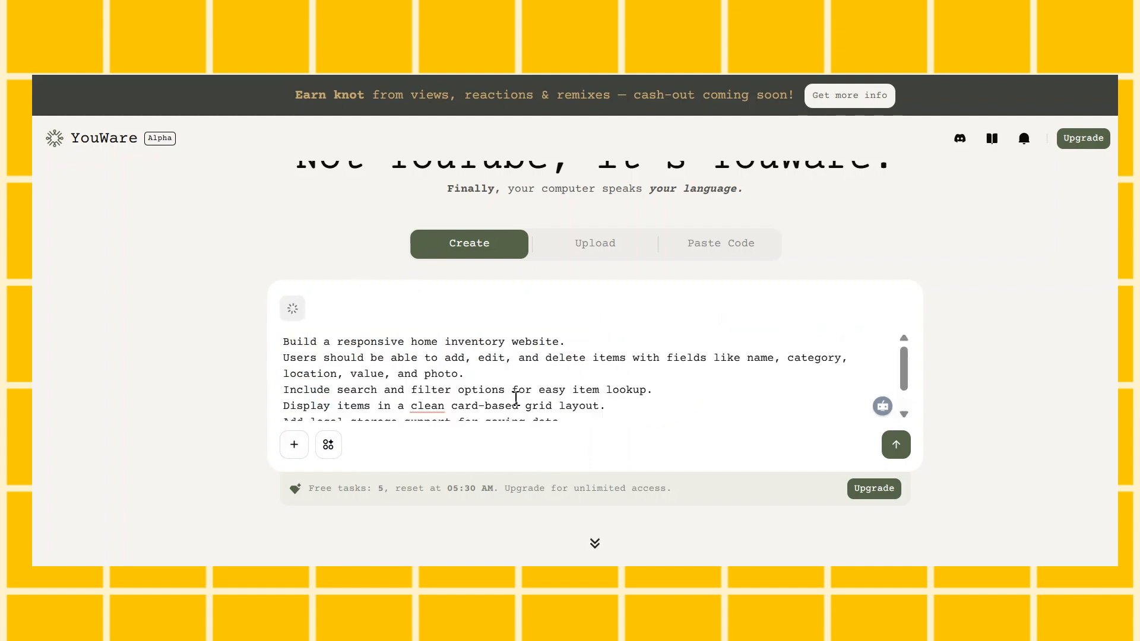
scroll(531, 375, "down", 1)
scroll(532, 376, "up", 1)
mouse_move(297, 325)
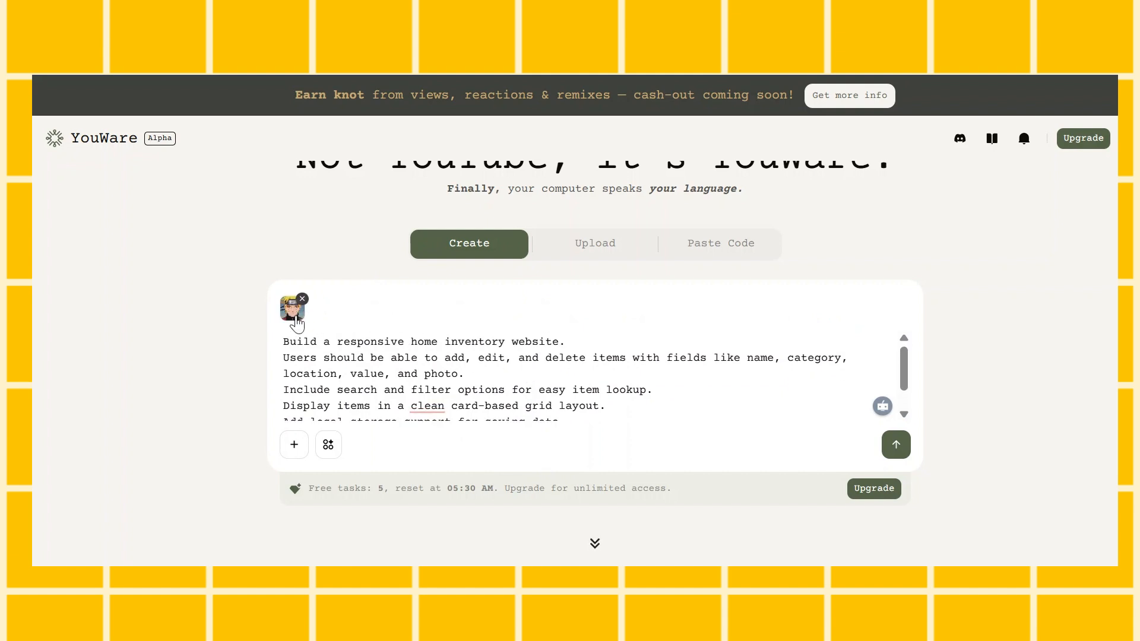
left_click(303, 300)
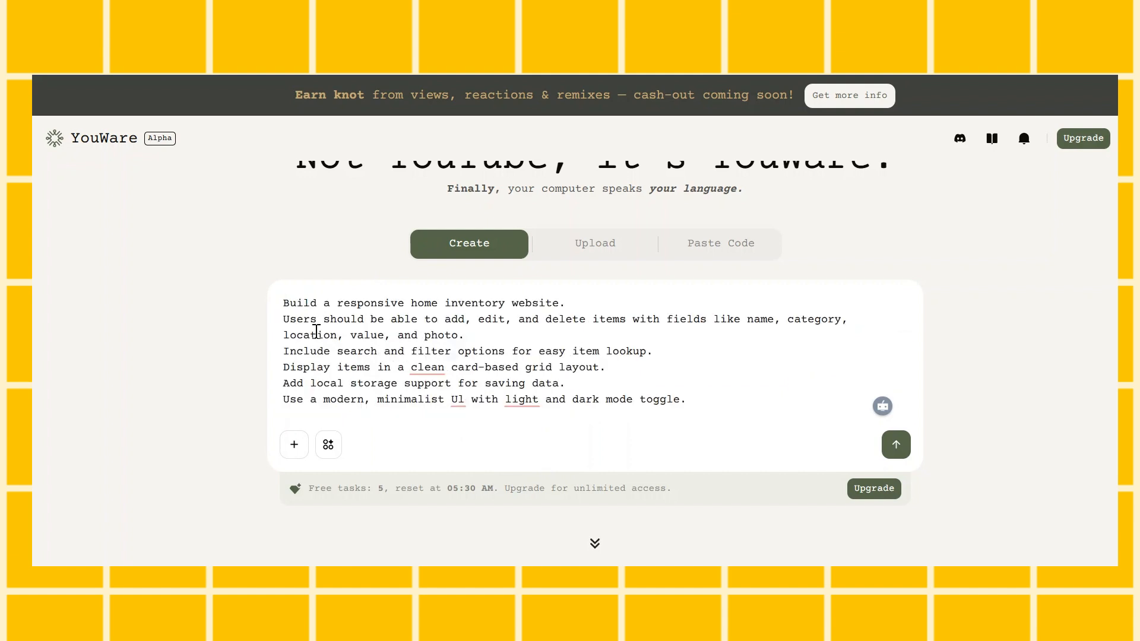
Look through the catalogue of tools that can be connected to the prompt and close it without adding any
left_click(329, 445)
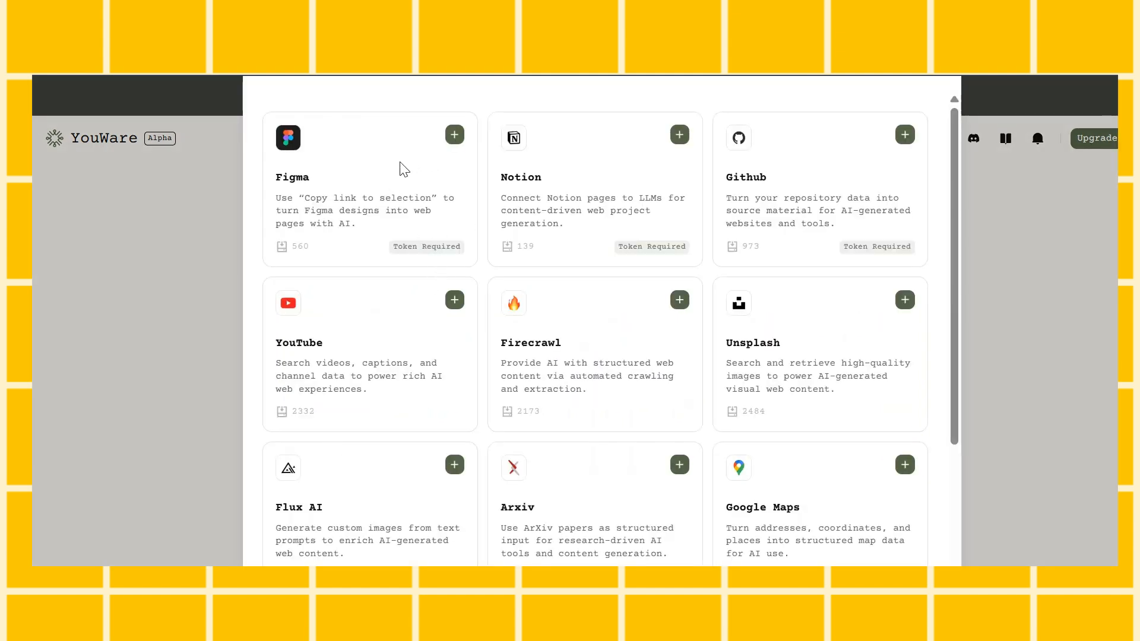
scroll(669, 306, "down", 1)
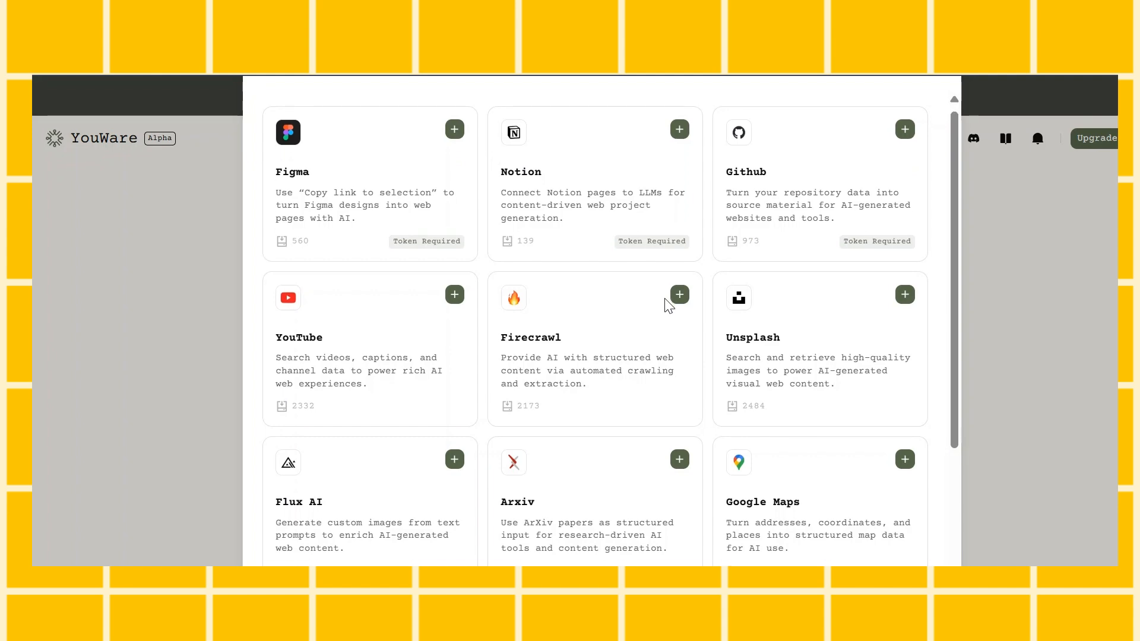
scroll(668, 306, "down", 4)
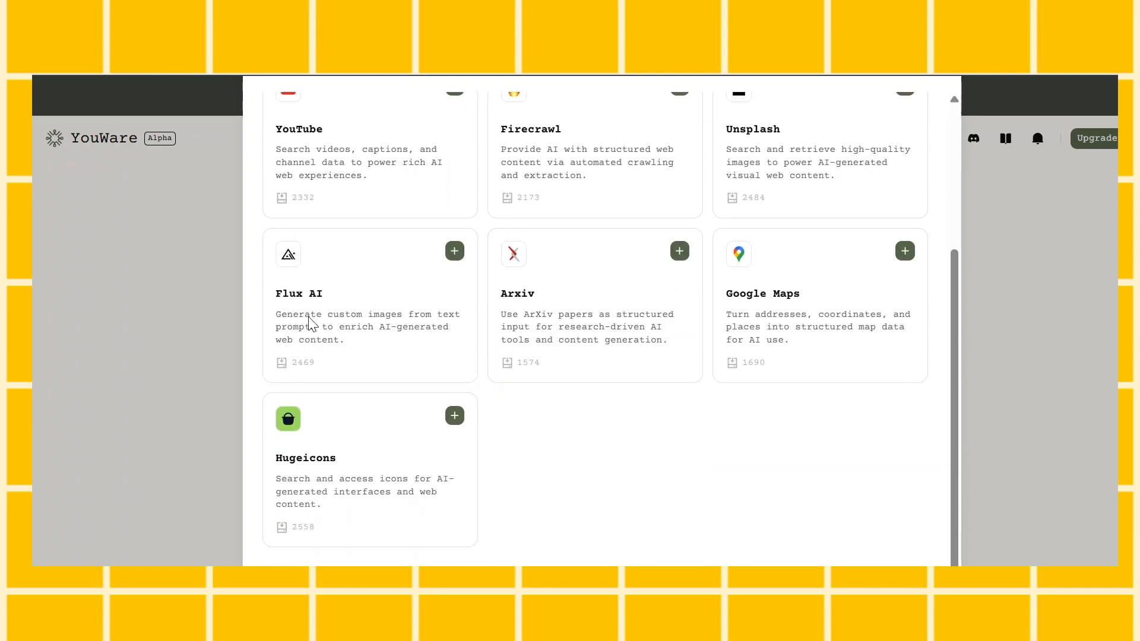
scroll(807, 361, "up", 4)
left_click(1096, 202)
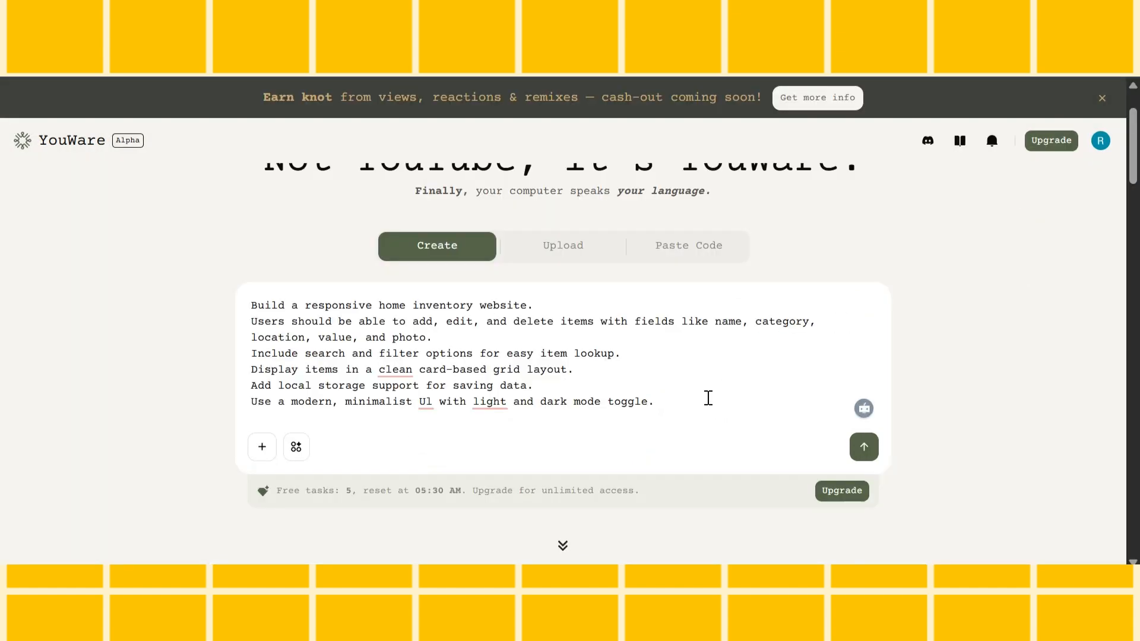
Submit the home inventory prompt to generate the website
left_click(864, 448)
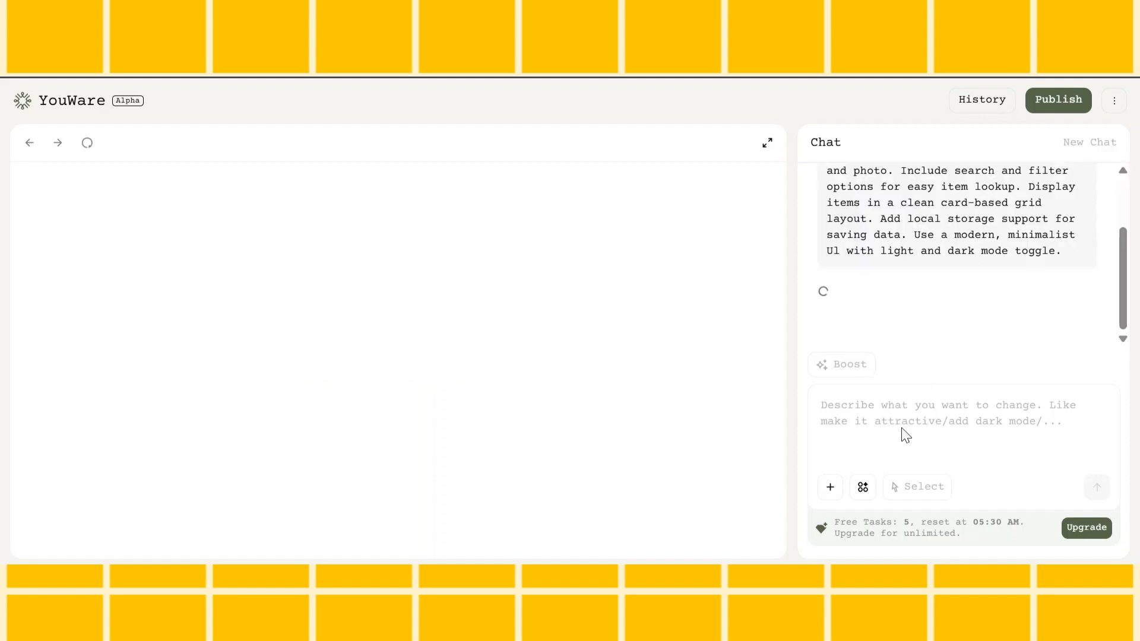
scroll(968, 269, "up", 3)
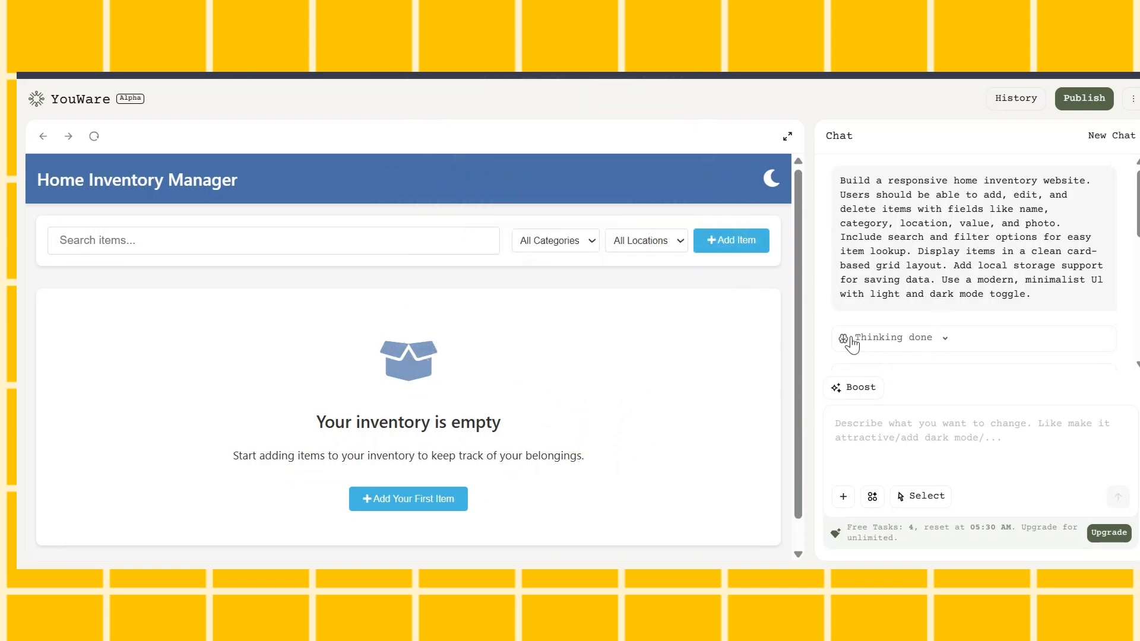
Expand the AI's thinking notes and review the planned JavaScript functionality and file structure for the inventory site
left_click_drag(848, 339, 937, 338)
scroll(971, 301, "down", 5)
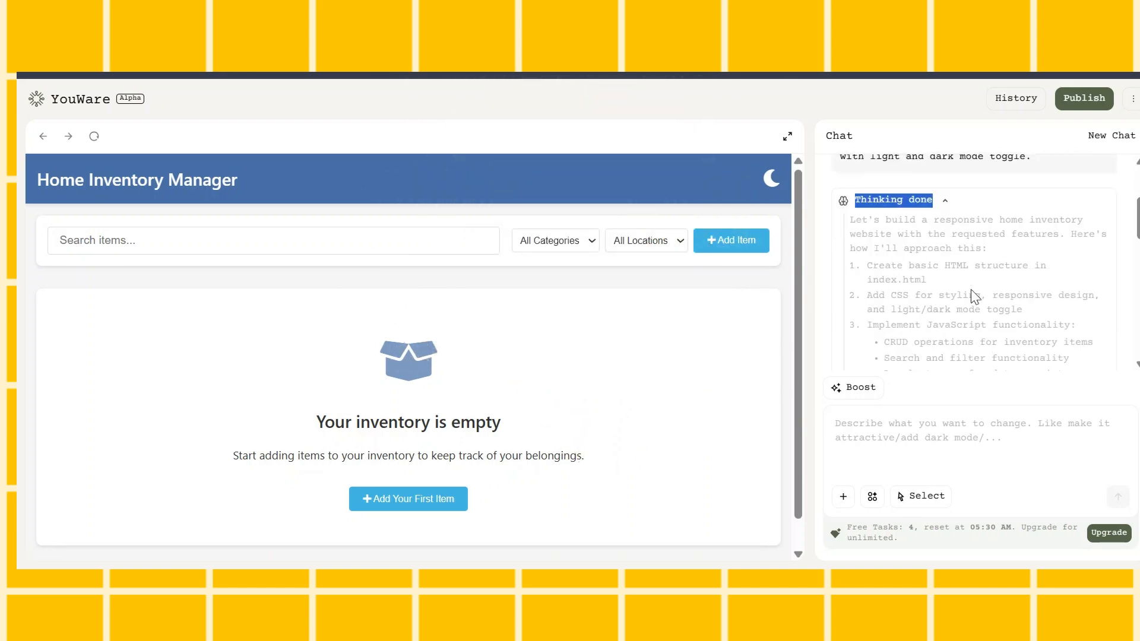
left_click_drag(890, 212, 1054, 214)
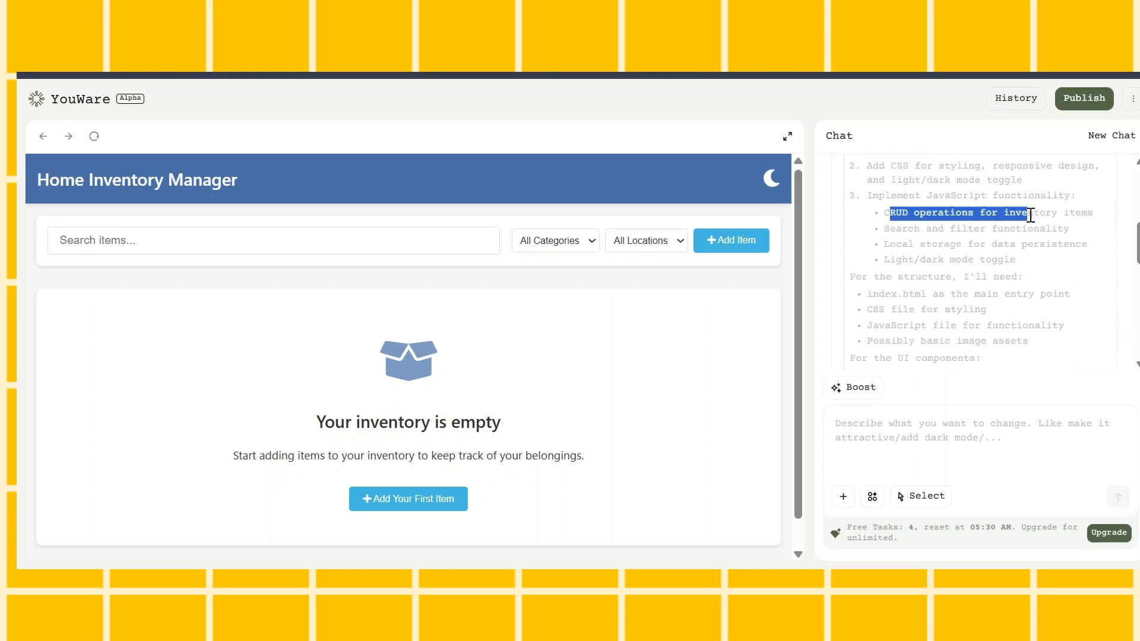
left_click(1008, 258)
scroll(882, 215, "down", 3)
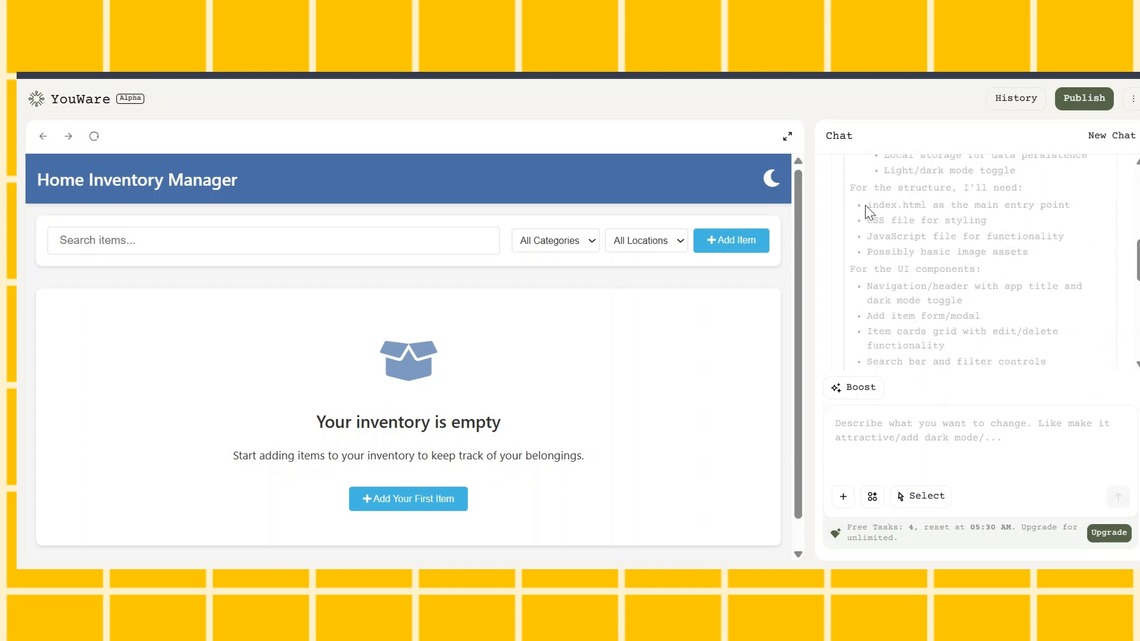
left_click_drag(868, 205, 1004, 253)
scroll(949, 250, "down", 3)
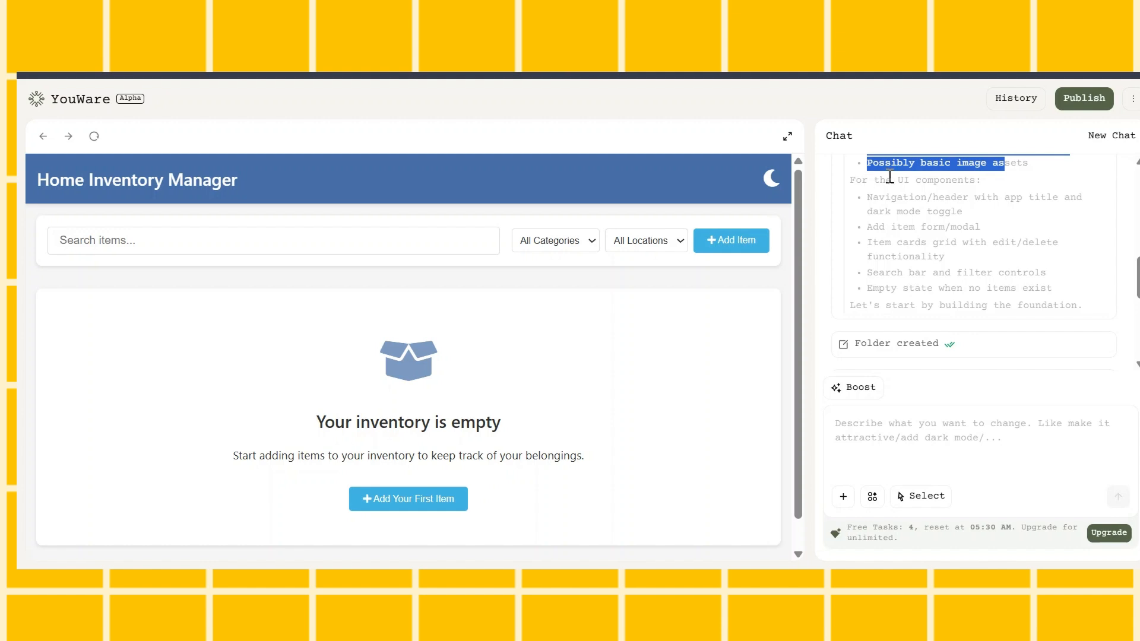
Read the planned UI components, the log of created folders and code edits, and the closing summary
left_click_drag(893, 178, 983, 180)
scroll(958, 219, "down", 5)
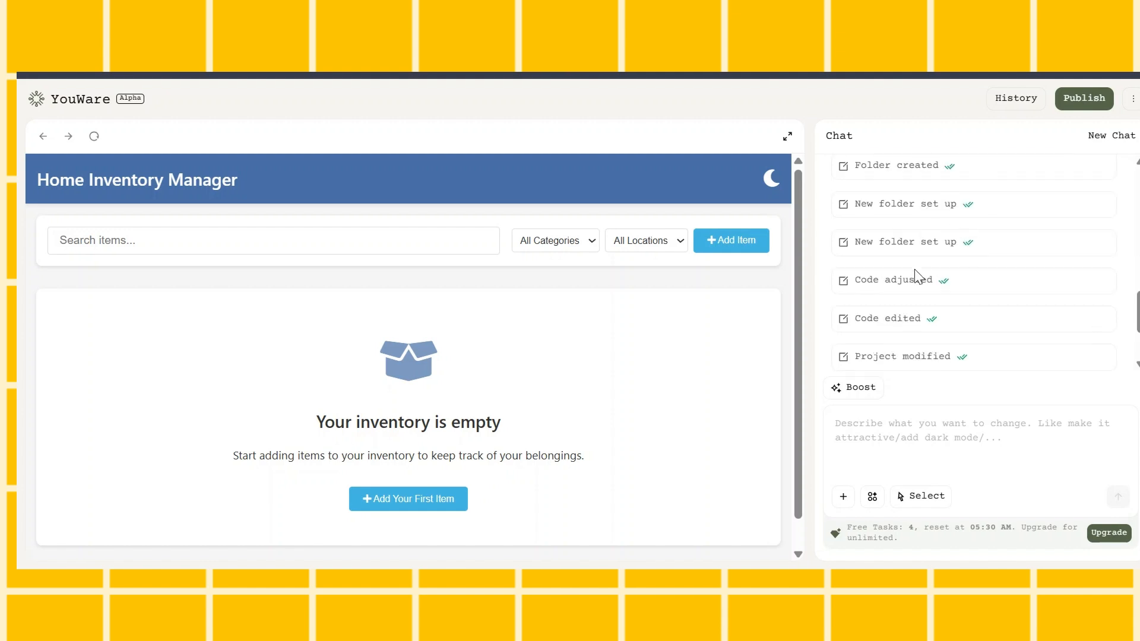
scroll(921, 341, "down", 3)
scroll(950, 346, "down", 1)
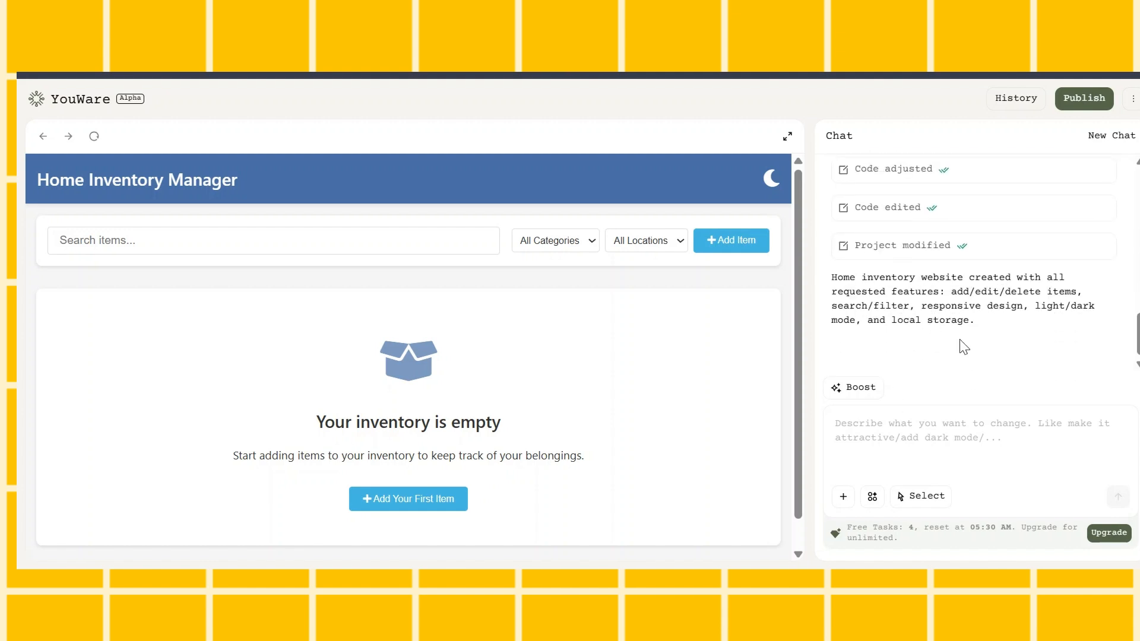
Look over the generated home page and expand its preview to full size
scroll(668, 469, "down", 1)
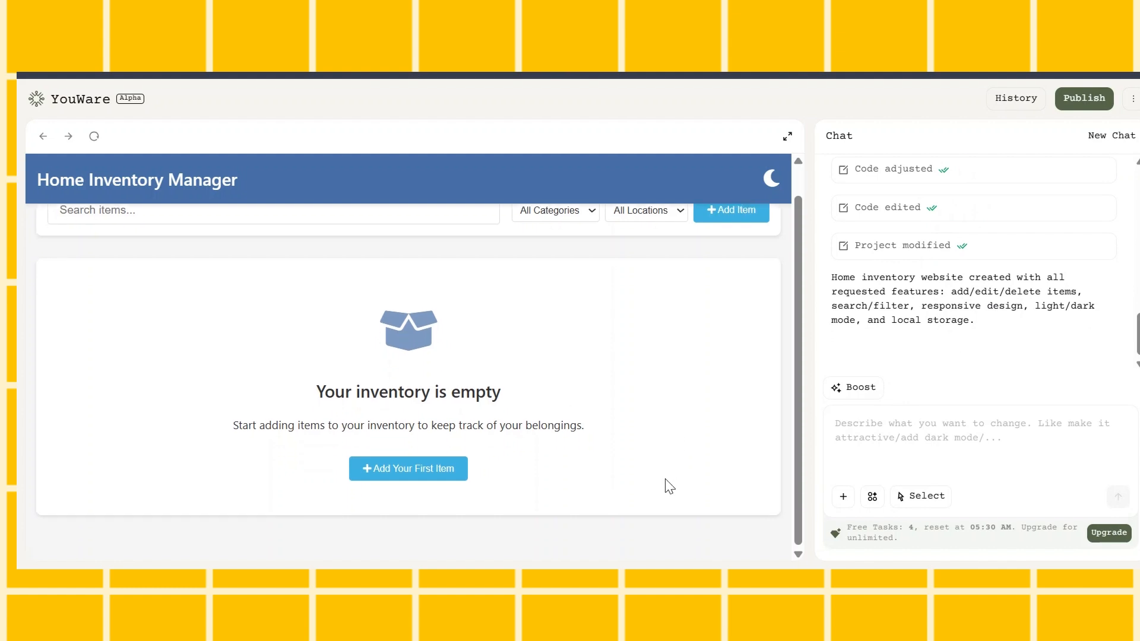
scroll(674, 469, "up", 1)
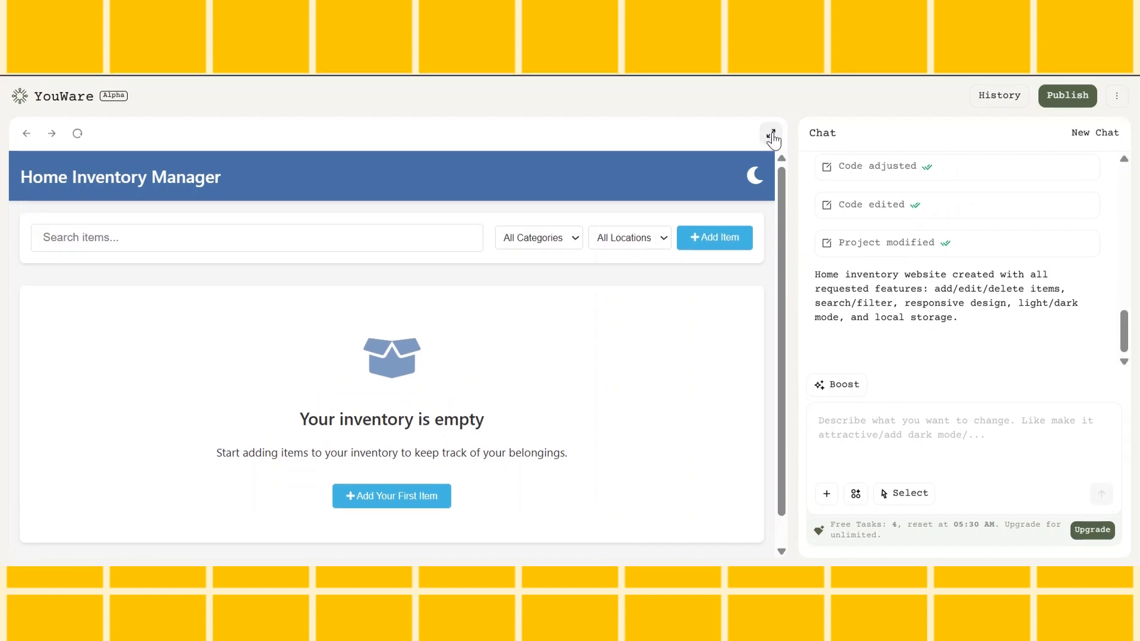
left_click(771, 136)
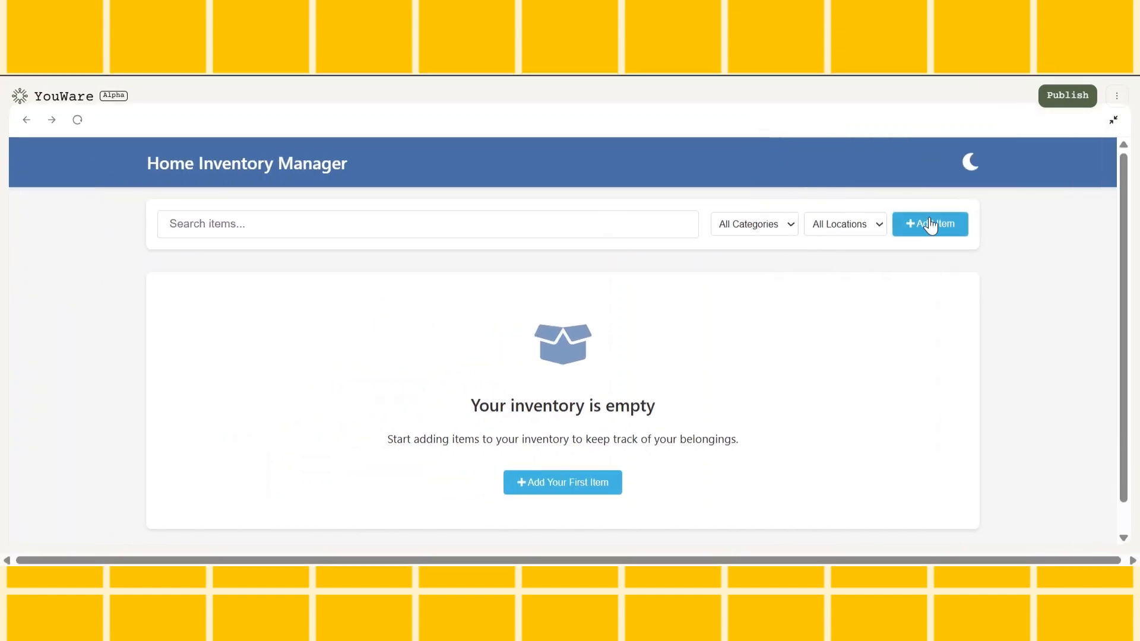
Test the site's dark mode, inspect the page in it and return to light mode
left_click(966, 161)
scroll(863, 376, "down", 1)
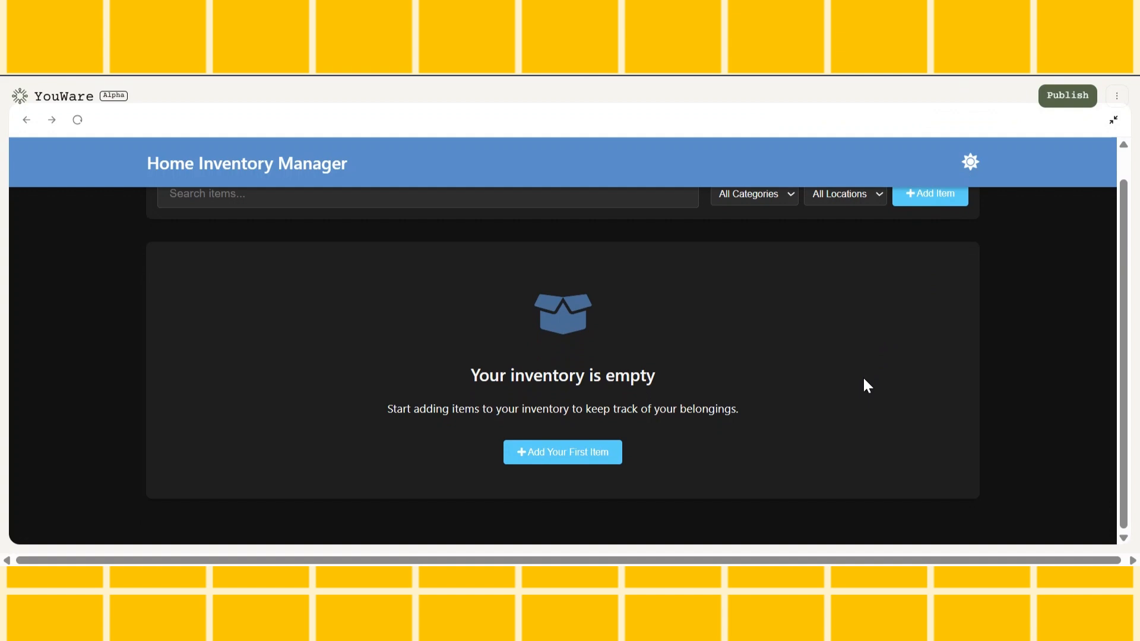
scroll(863, 376, "up", 1)
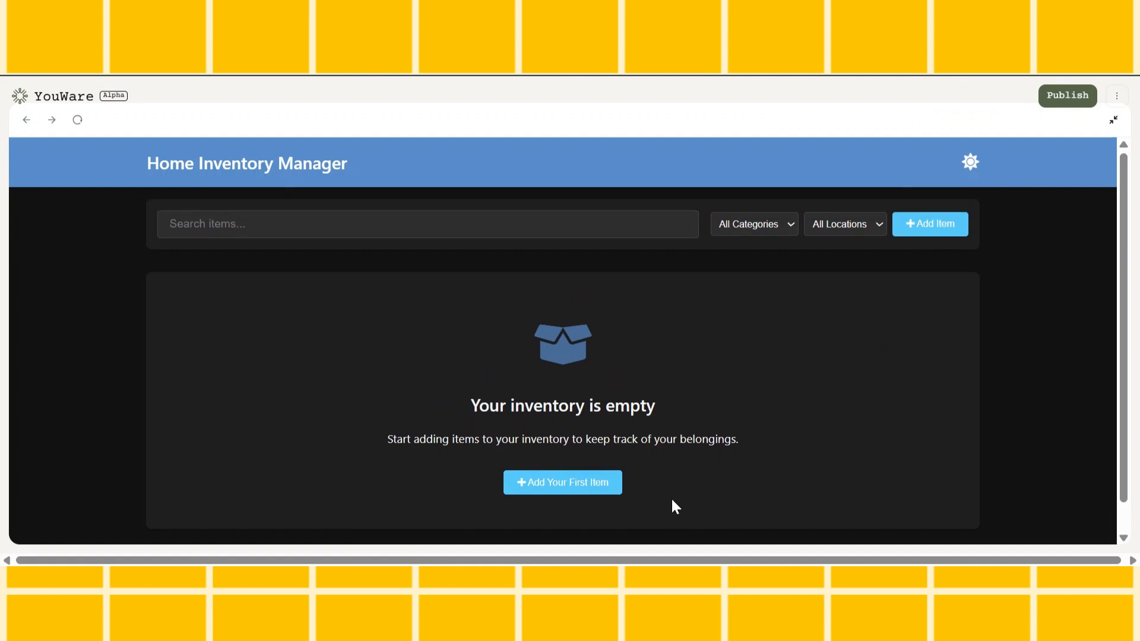
scroll(706, 469, "down", 1)
scroll(744, 428, "up", 1)
left_click(970, 161)
Open the form for adding the first inventory item and review its name, category, location, value, photo and notes fields
scroll(861, 267, "down", 1)
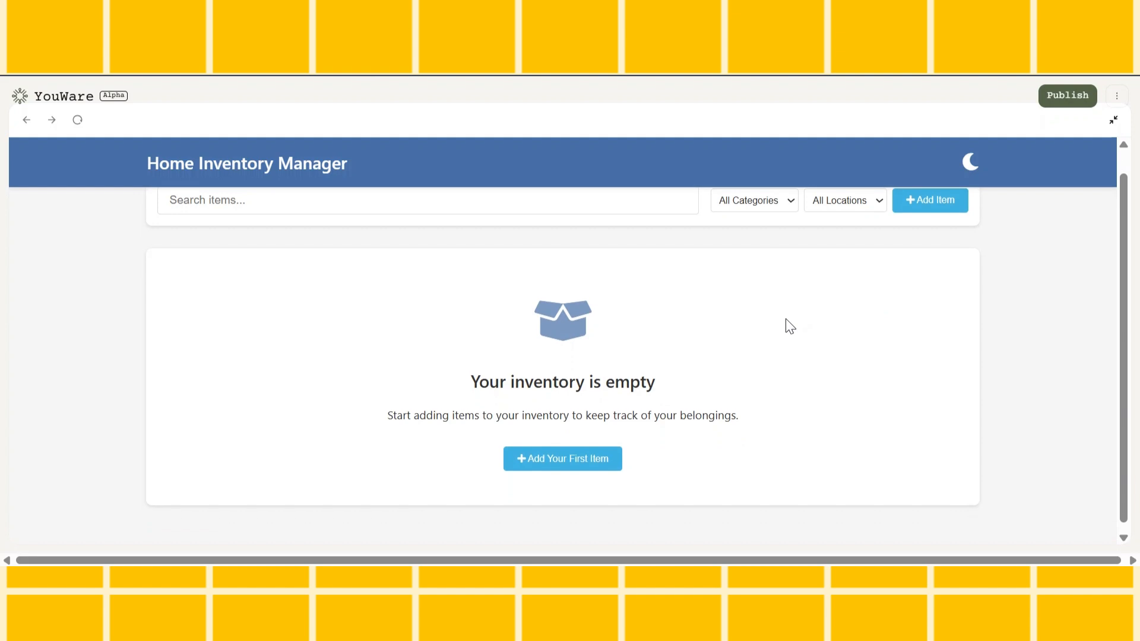
left_click(555, 454)
scroll(540, 333, "up", 4)
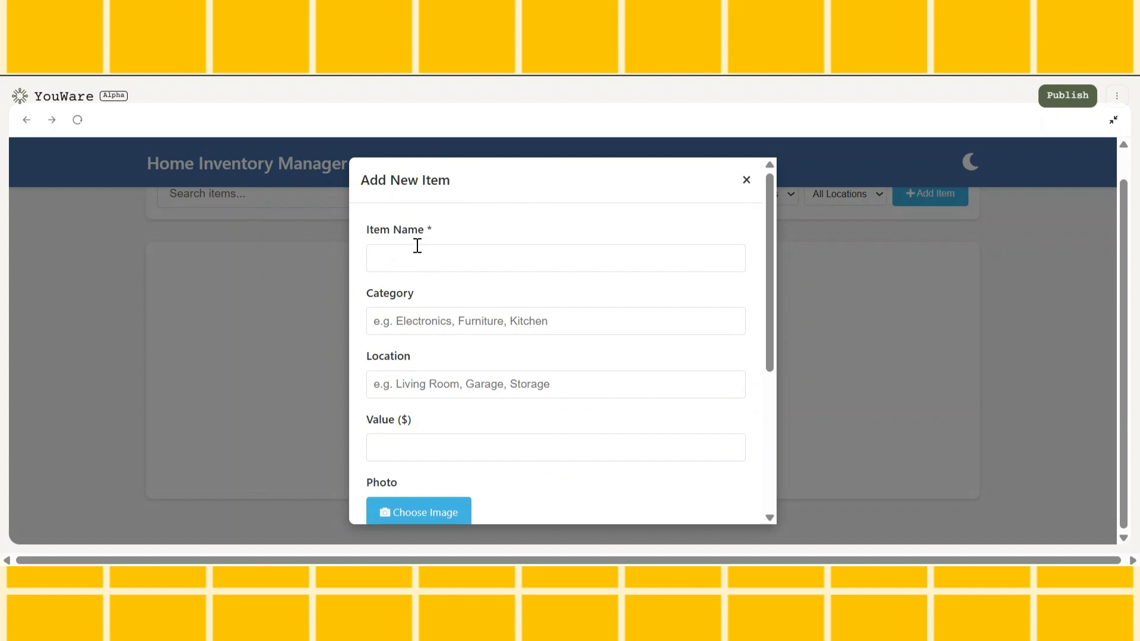
left_click_drag(393, 229, 418, 230)
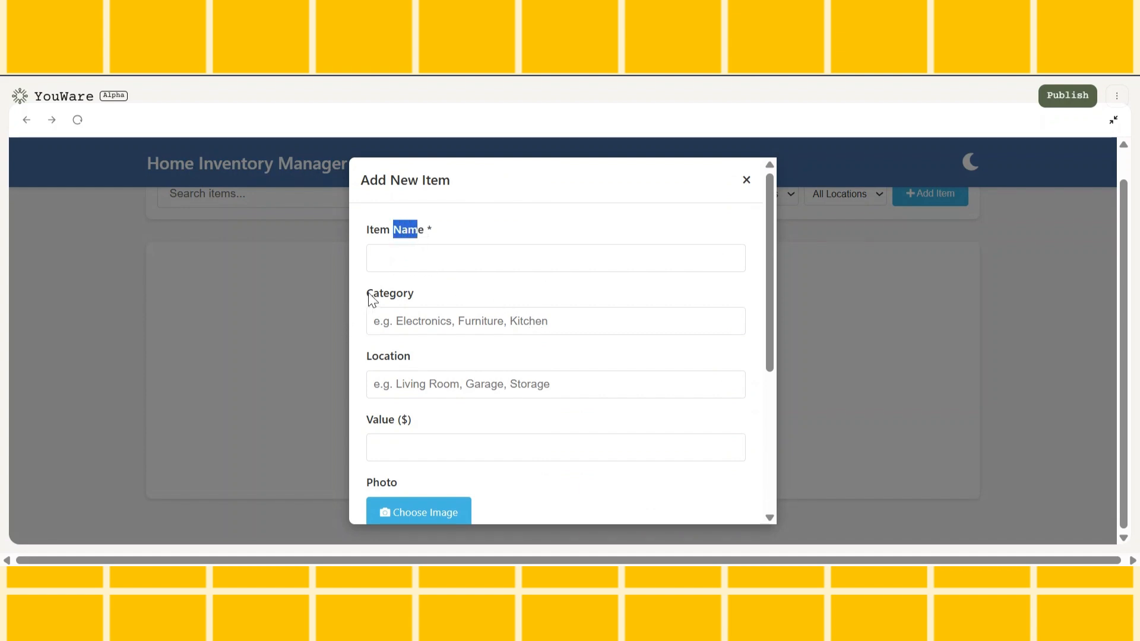
left_click_drag(371, 299, 423, 297)
scroll(438, 323, "down", 3)
double_click(381, 331)
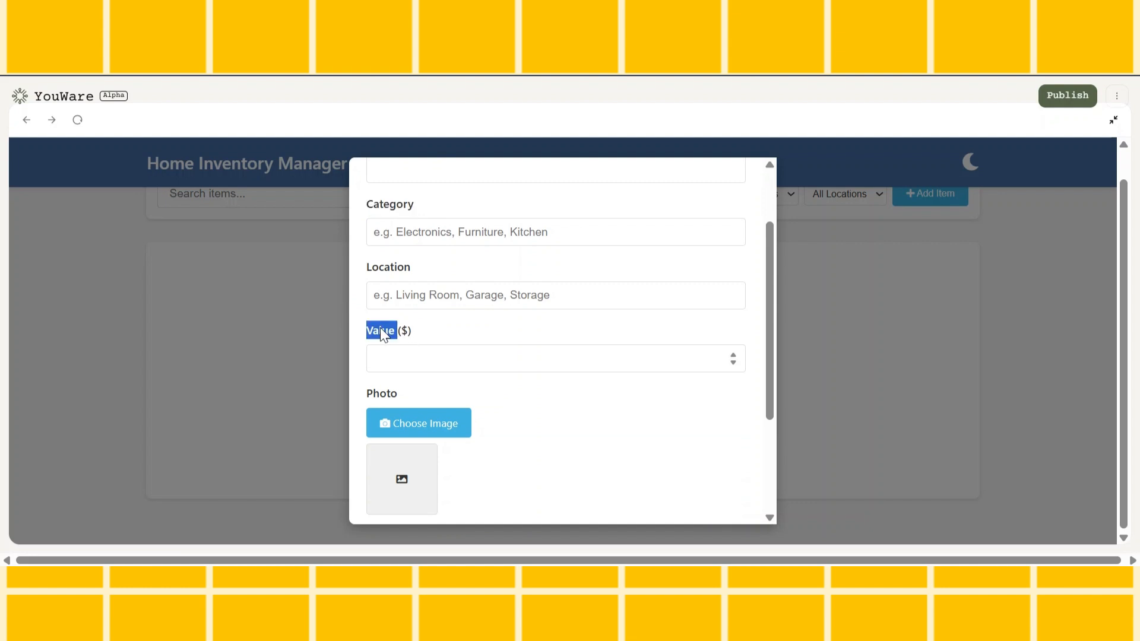
scroll(415, 344, "down", 3)
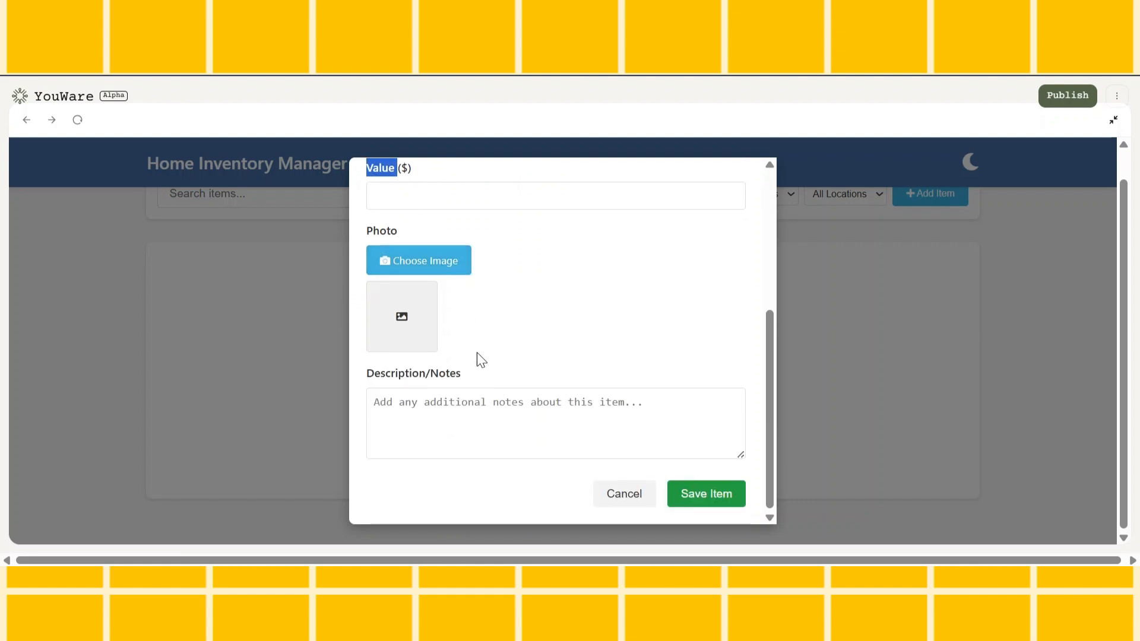
scroll(505, 356, "up", 5)
Name the new item Oil, with the category Groceries and the location Kitchen
left_click(464, 261)
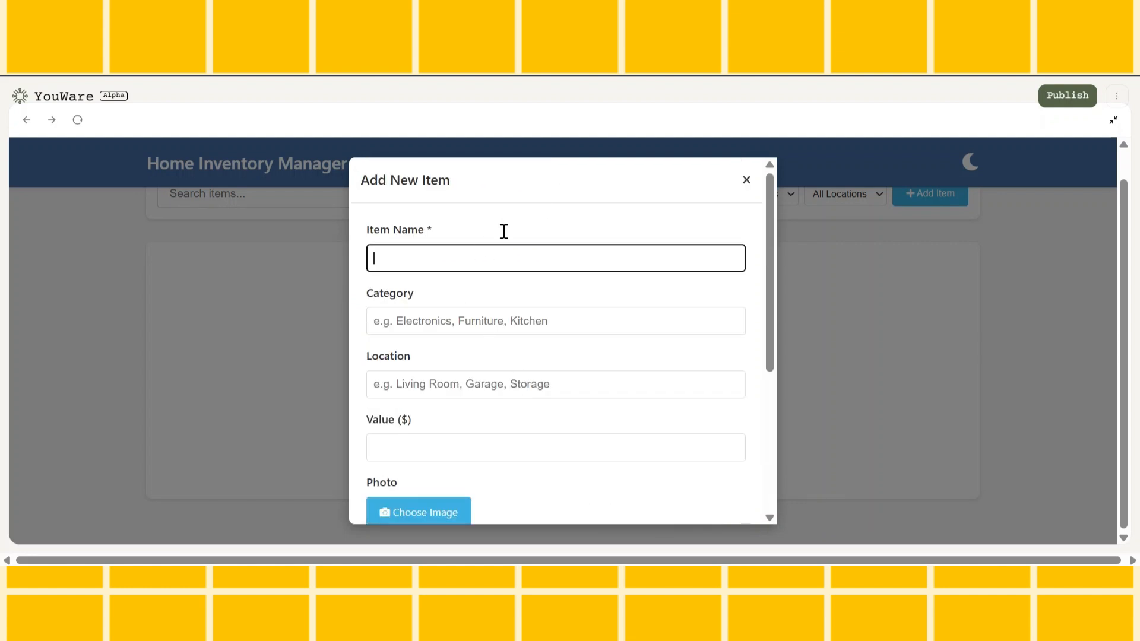
left_click(472, 324)
type("Groceries")
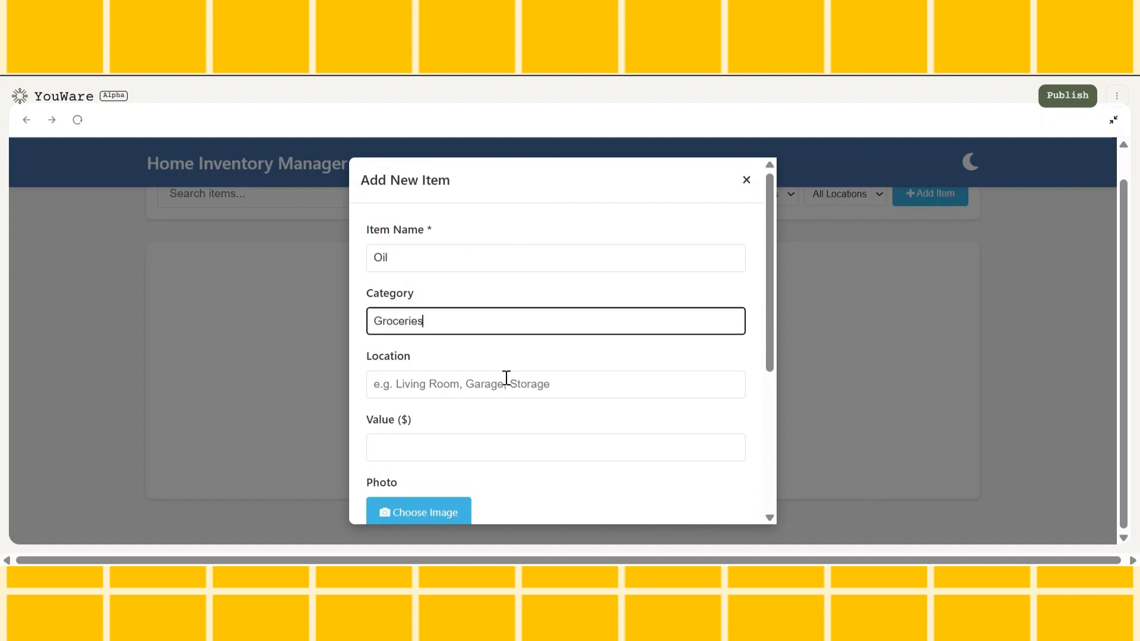
left_click(506, 379)
type("Kitchen")
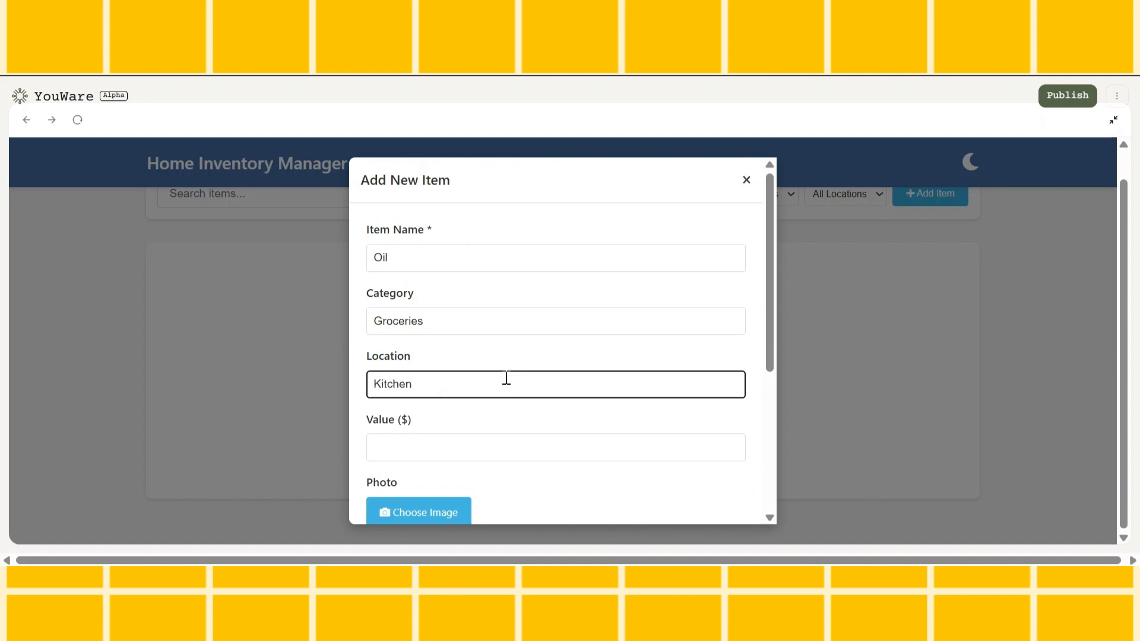
Set the Oil item's value to $5 and attach the oil bottle photo
scroll(502, 380, "down", 2)
left_click(497, 358)
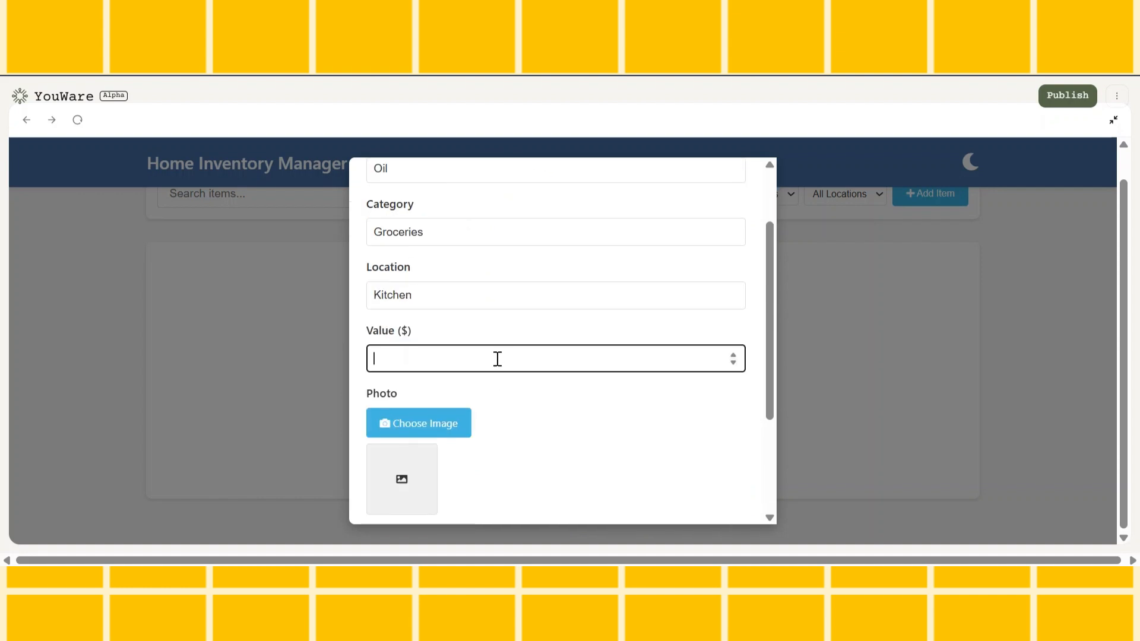
scroll(707, 358, "down", 3)
left_click(432, 266)
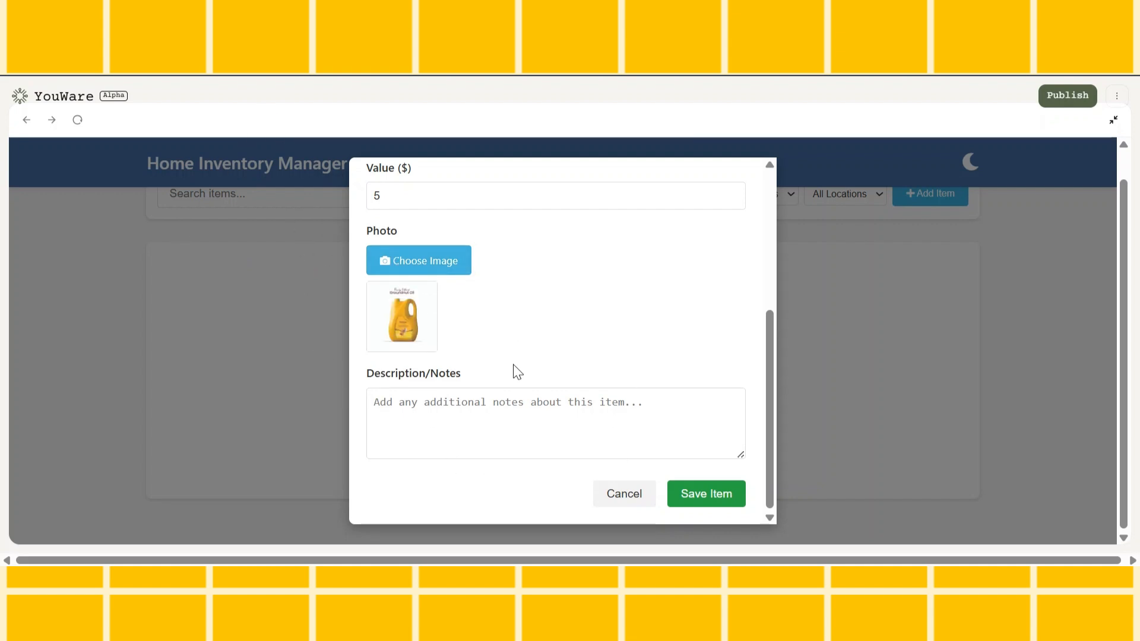
Add the note "Oil for cooking" to the Oil item and save it
left_click(499, 413)
type("Oil for cooking")
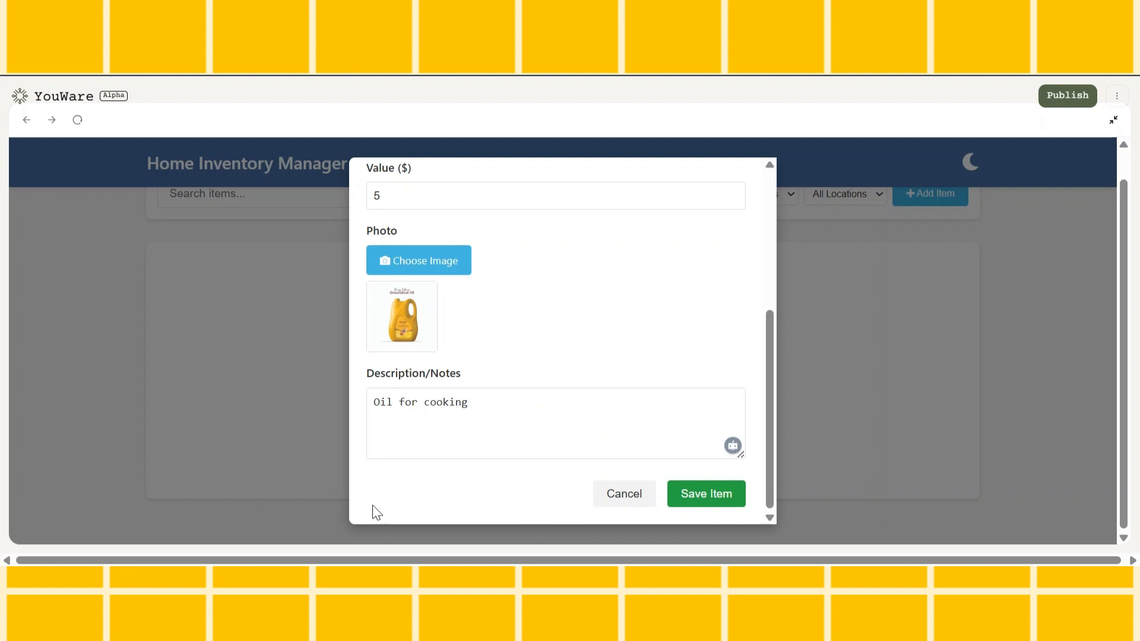
left_click(715, 502)
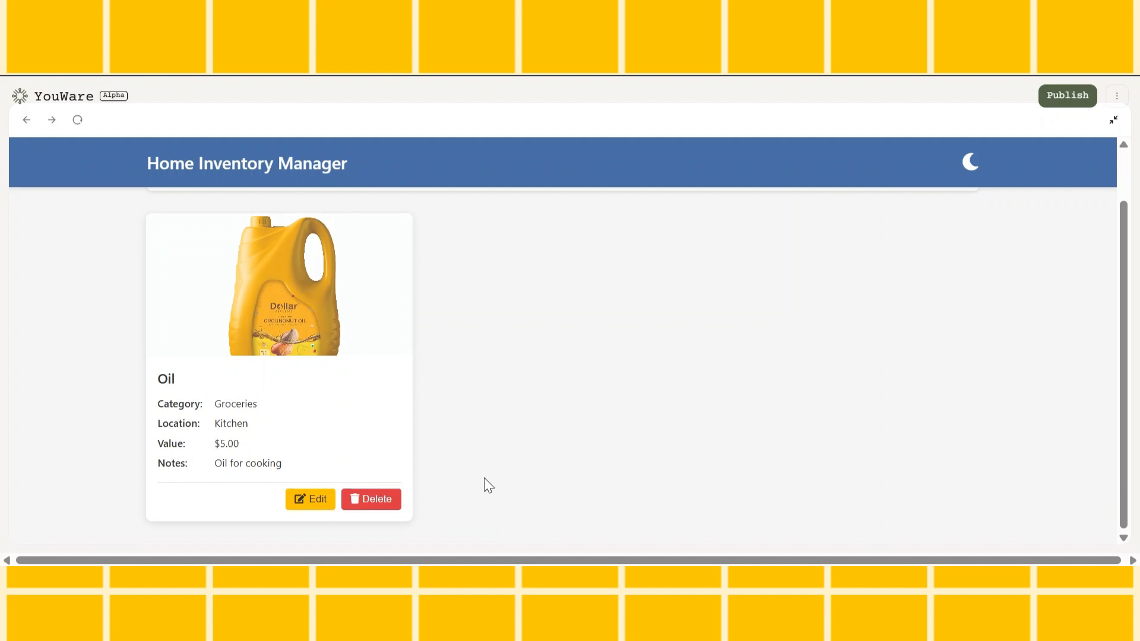
Examine the saved Oil card's photo, category, location, value and notes in the inventory grid
scroll(392, 482, "up", 1)
scroll(308, 338, "down", 1)
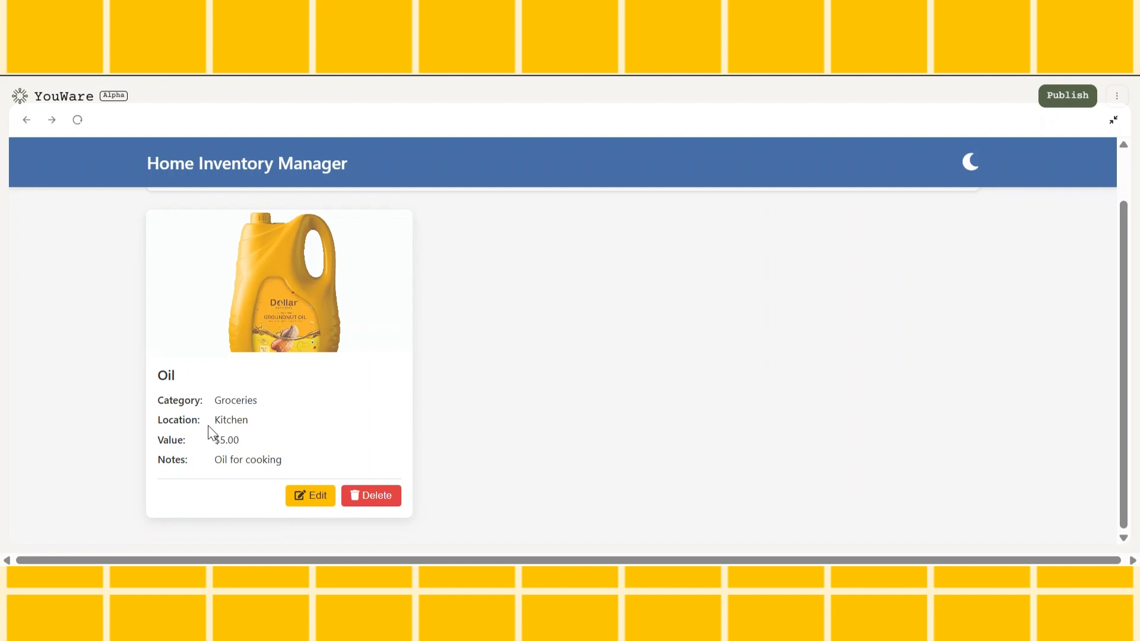
left_click_drag(213, 441, 265, 445)
left_click(265, 445)
scroll(372, 434, "up", 1)
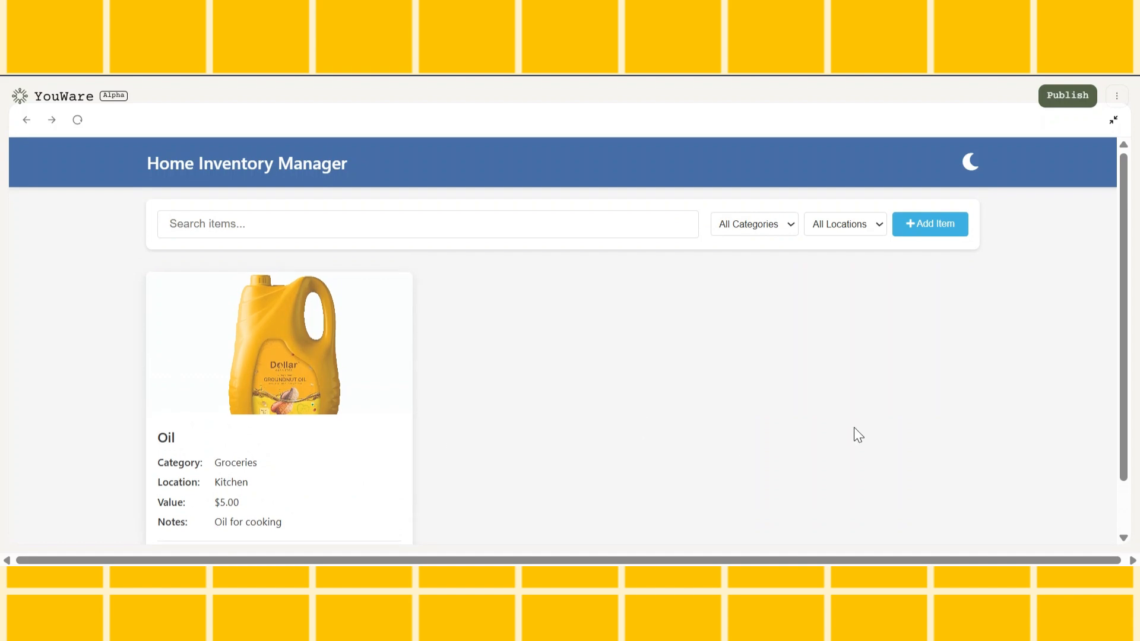
Edit the Oil item to a value of $10, save it and check the value on its card
scroll(734, 352, "down", 1)
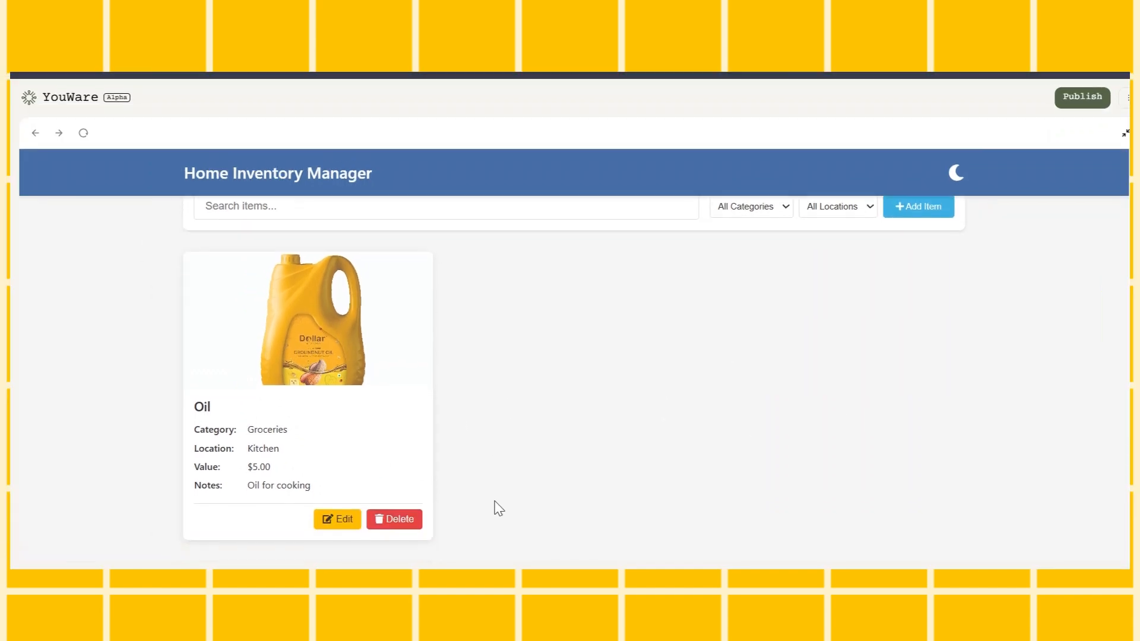
left_click(338, 519)
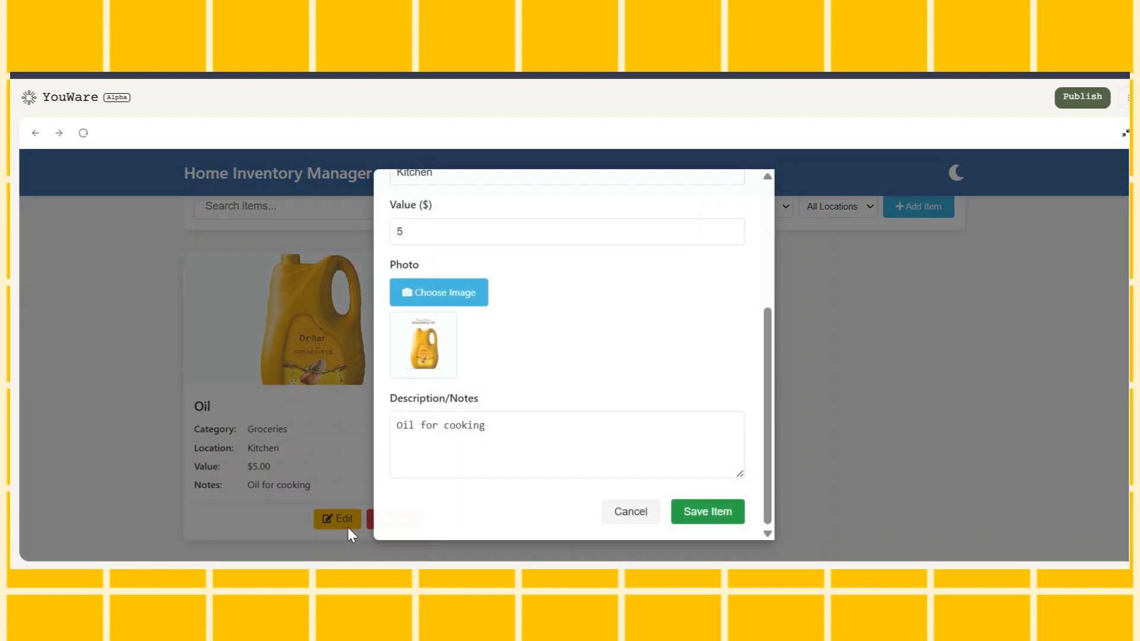
scroll(488, 369, "up", 3)
double_click(417, 449)
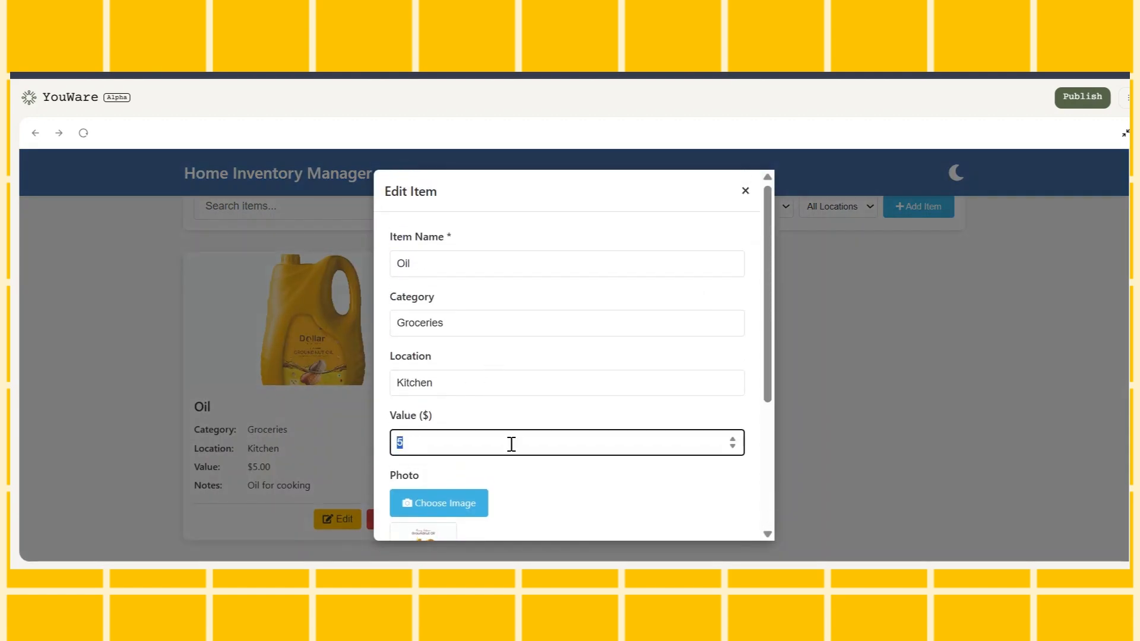
scroll(762, 316, "down", 5)
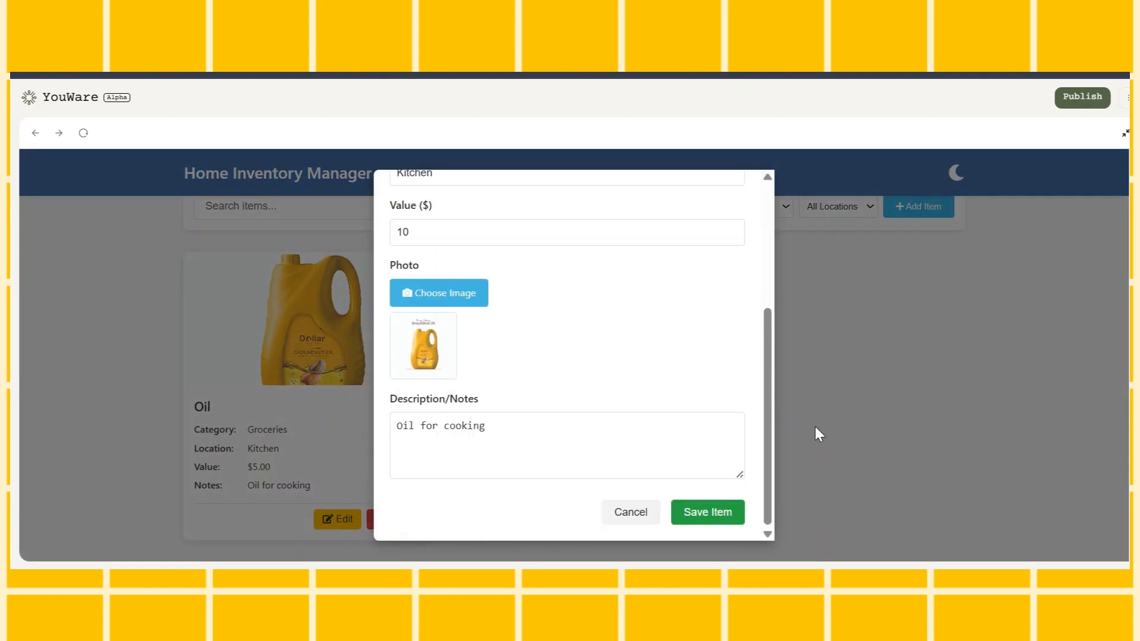
left_click(705, 512)
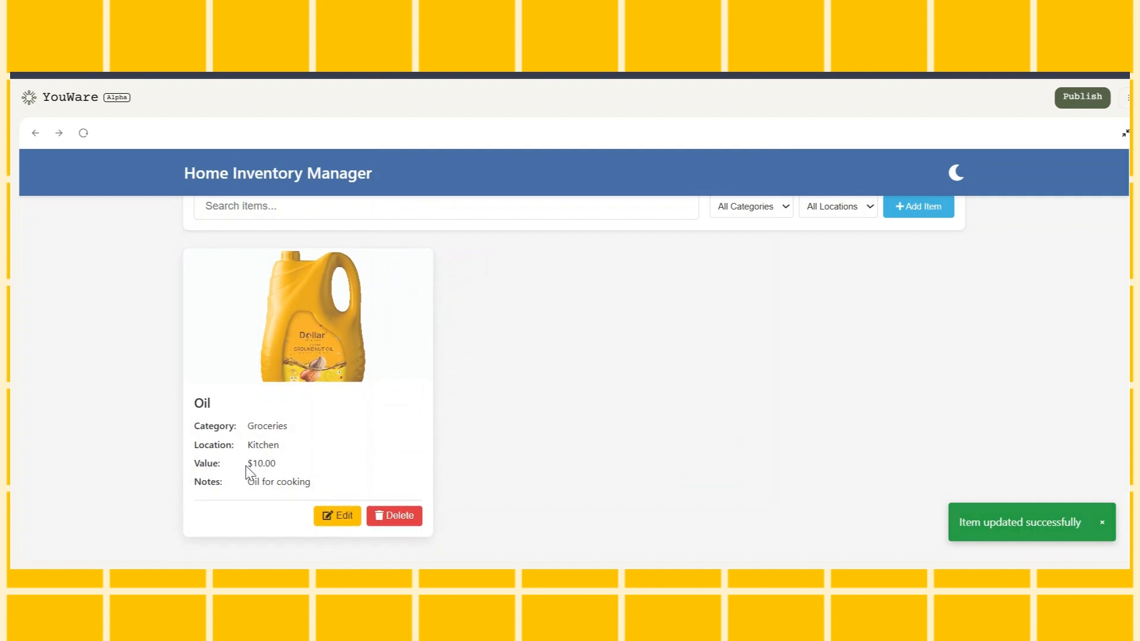
left_click_drag(246, 464, 315, 464)
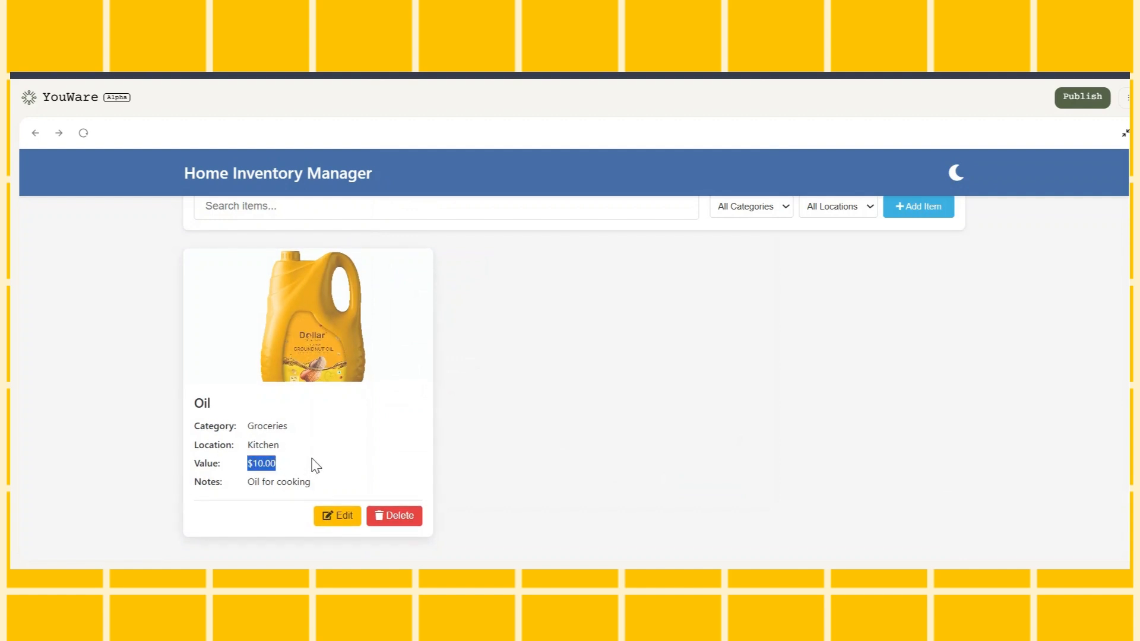
Delete the Oil item from the inventory
left_click(397, 517)
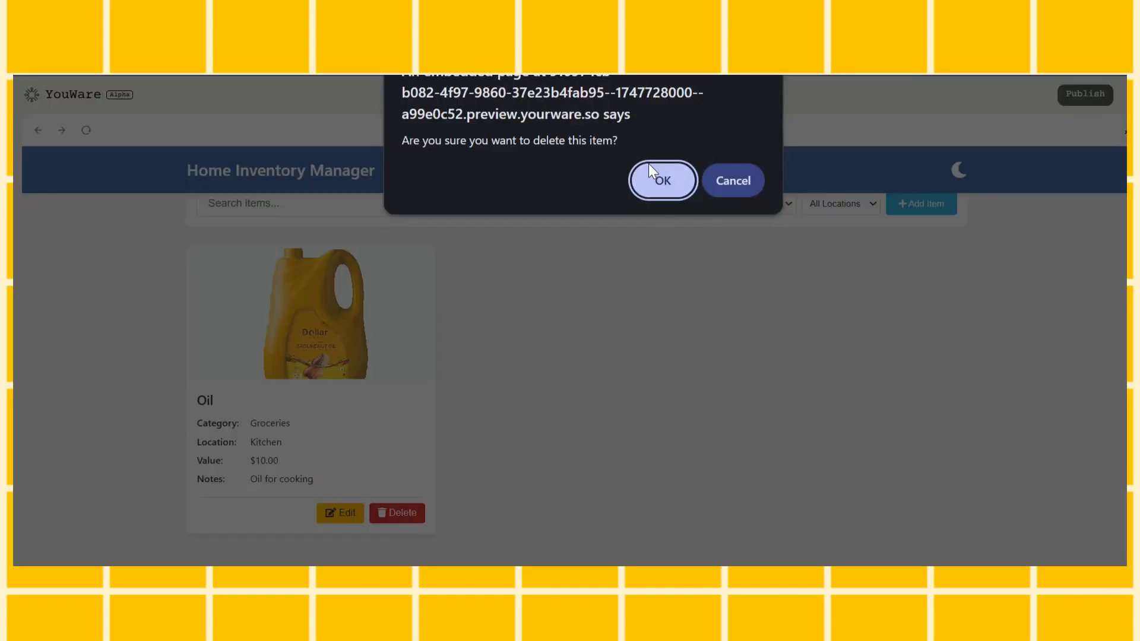
left_click(655, 187)
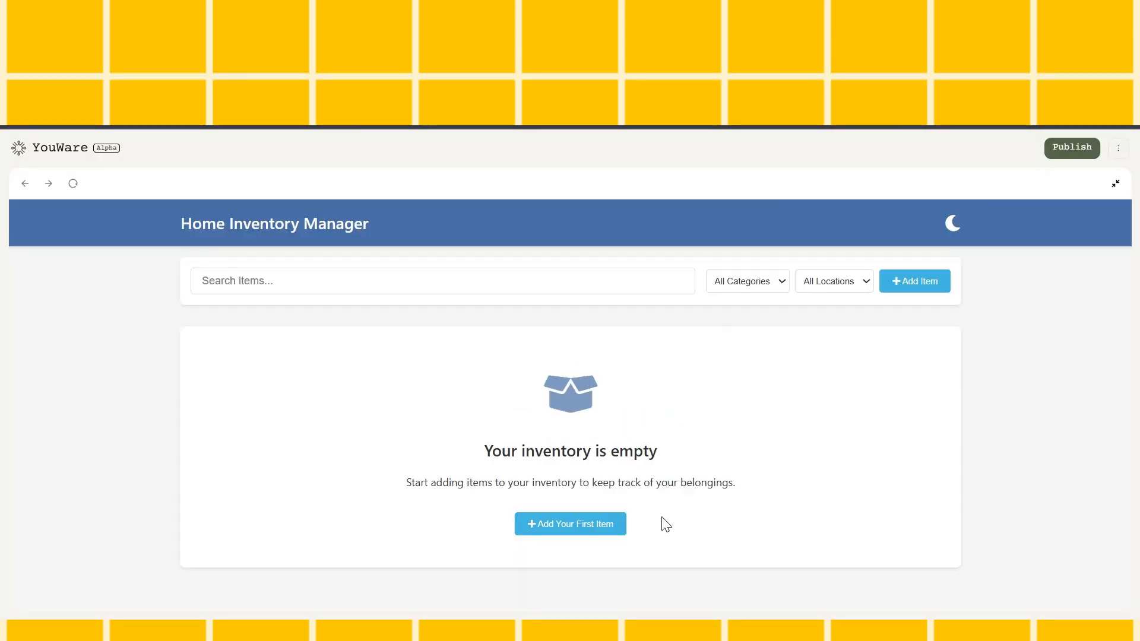
Start a new item named oil with the category Groceries, the location Kitchen and a value of $5
left_click(618, 471)
type("oil")
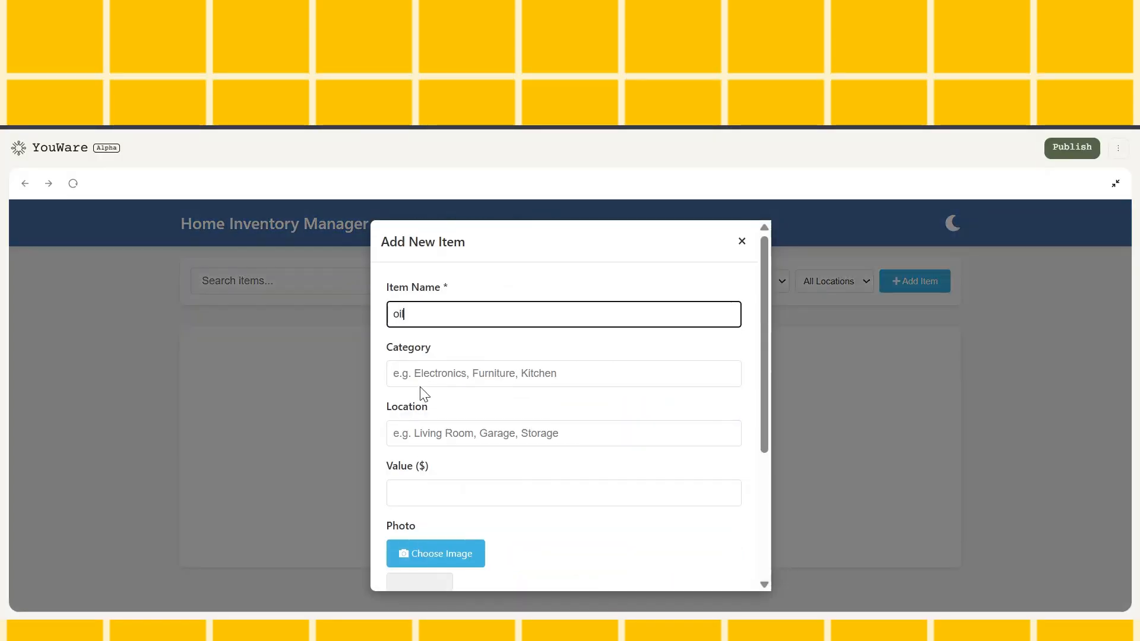
left_click(428, 377)
left_click(455, 437)
scroll(443, 427, "down", 1)
left_click(440, 407)
type("5")
Attach the oil bottle photo to the new item, add the note "Oil for cooking" and save it
scroll(440, 404, "down", 1)
left_click(435, 375)
left_click(511, 476)
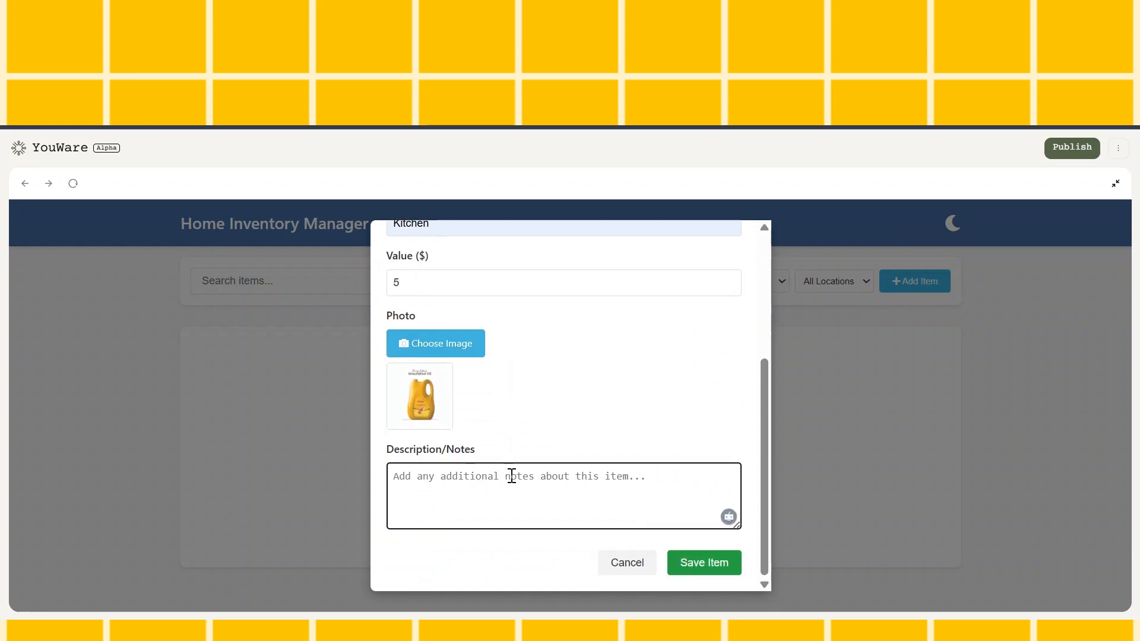
type("Oil for cooking")
left_click(683, 563)
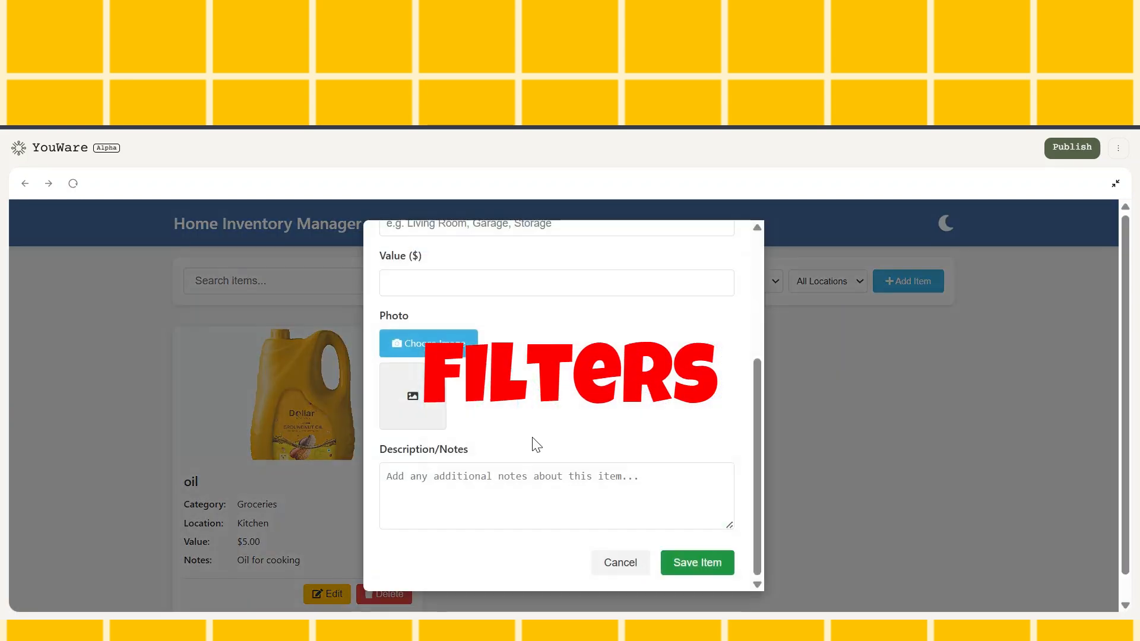
Fill in the new item as Sofa with the category Furnitures, the location Living room and a value of $149.99
scroll(537, 445, "up", 4)
left_click(504, 315)
type("ofa")
key("Home")
type("S")
left_click(438, 374)
type("Furnitures")
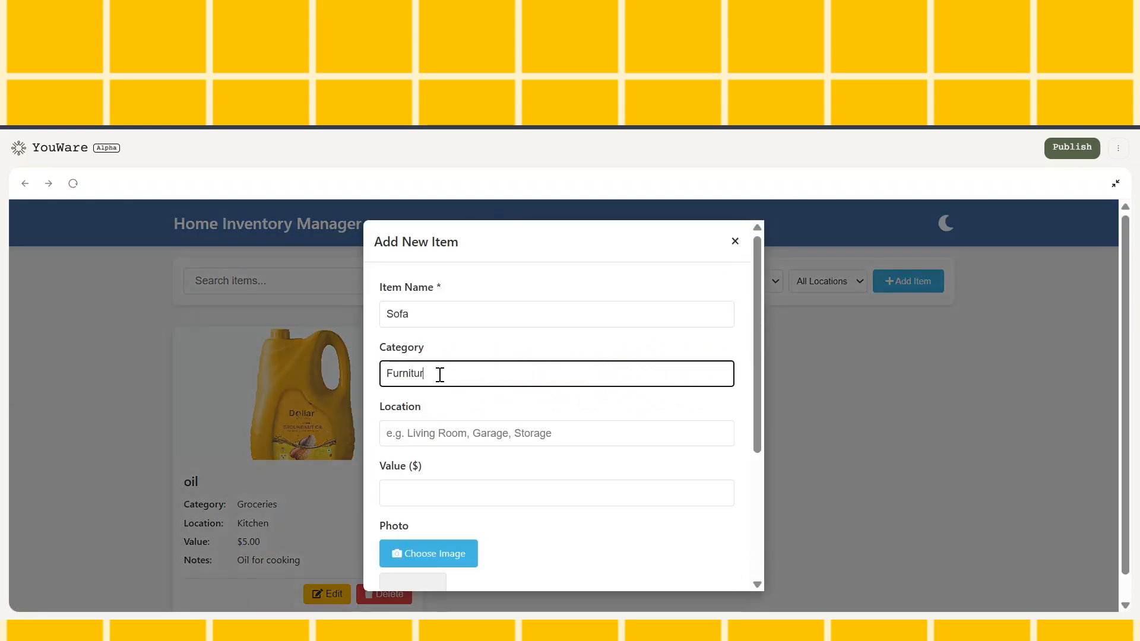
left_click(468, 435)
type("Living room")
left_click(456, 493)
type("149.99")
Attach the sofa photo to the new item, add the note "Modern sofa" and save it
scroll(441, 376, "down", 3)
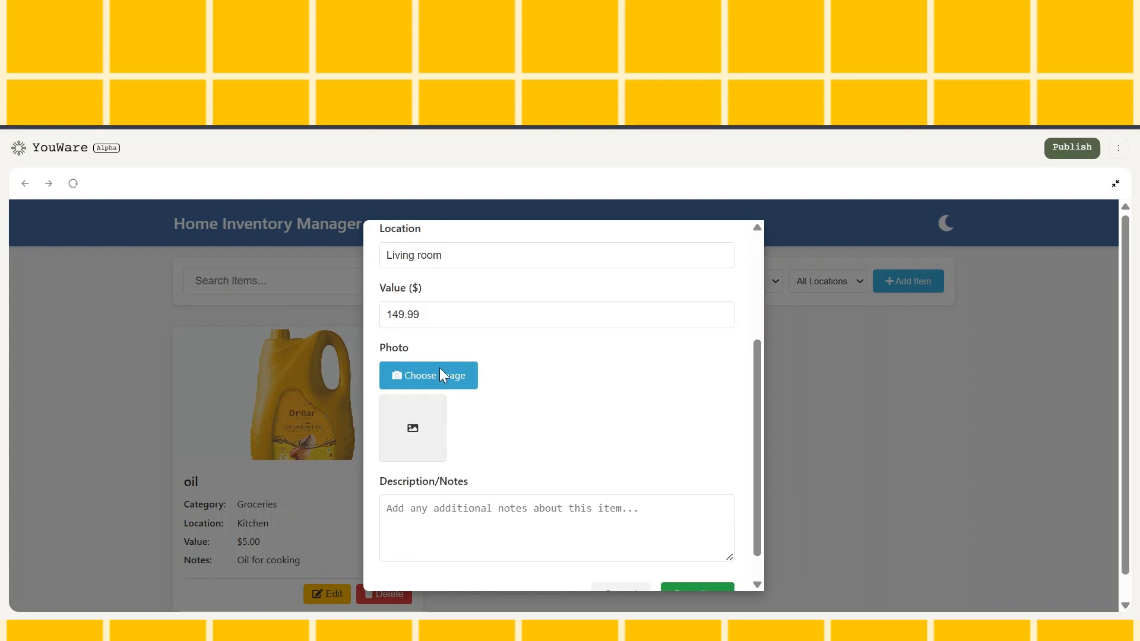
left_click(578, 447)
scroll(578, 451, "down", 1)
left_click(535, 477)
type("Modern sofa")
left_click(697, 562)
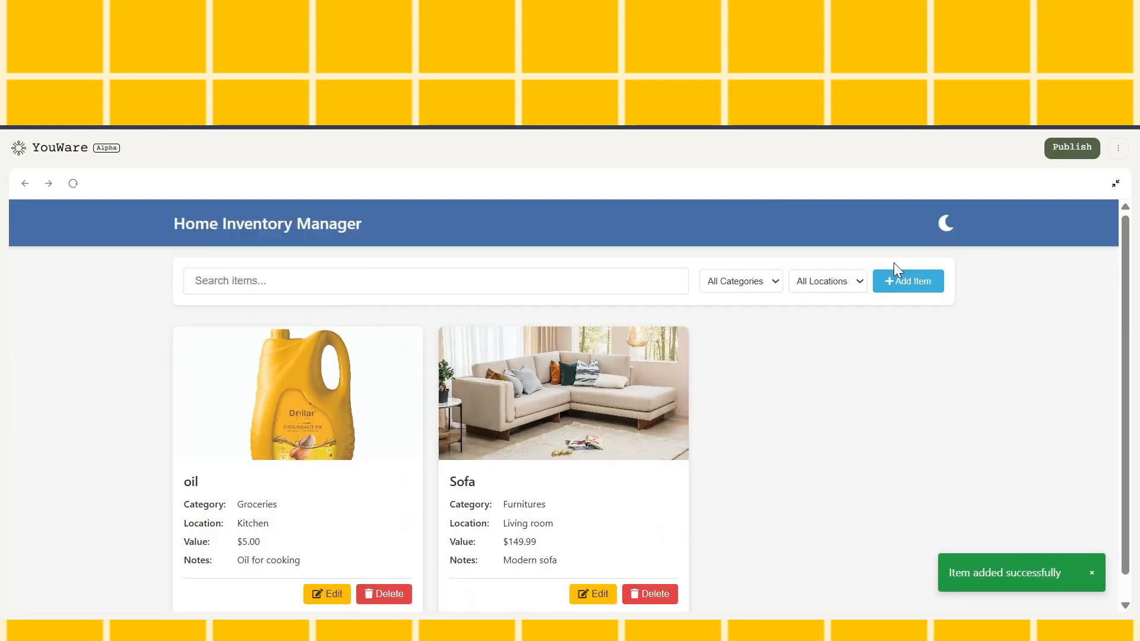
Start a new item named Wallet with the category Accessories, the location Bed room and a value of $2.99
left_click(902, 281)
left_click(520, 315)
type("Wallet")
left_click(521, 373)
type("Accessories")
left_click(478, 433)
type("Bed room")
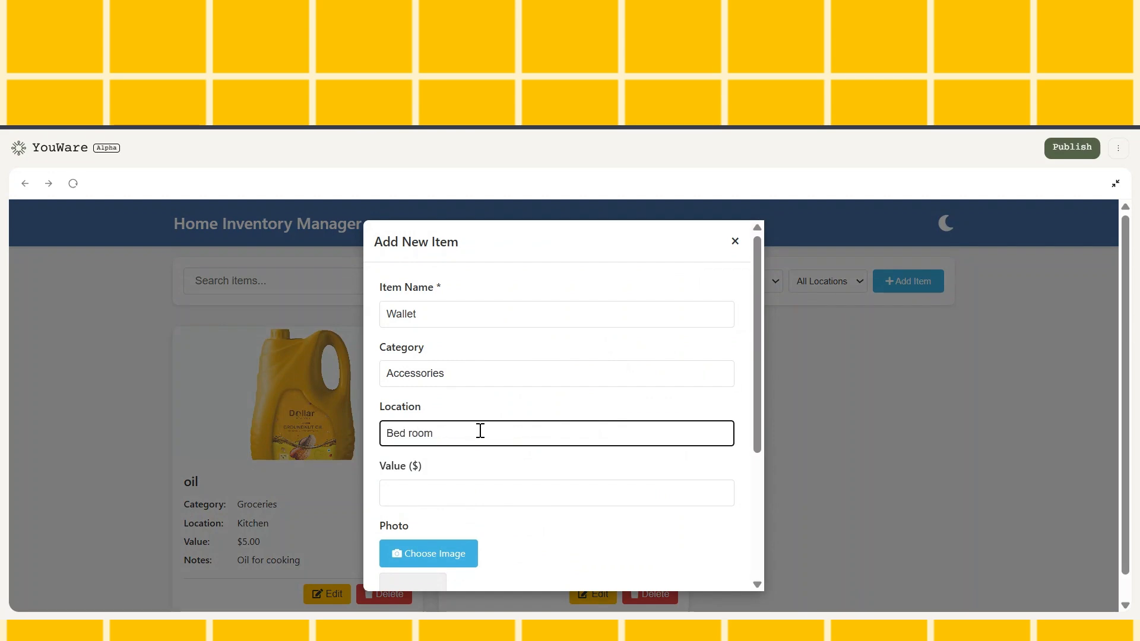
left_click(478, 493)
type("2.99")
Attach the brown wallet photo, add the note "My wallet - The empty wallet" and save the item
scroll(444, 348, "down", 3)
left_click(564, 505)
type("My wallet - The empty wallet")
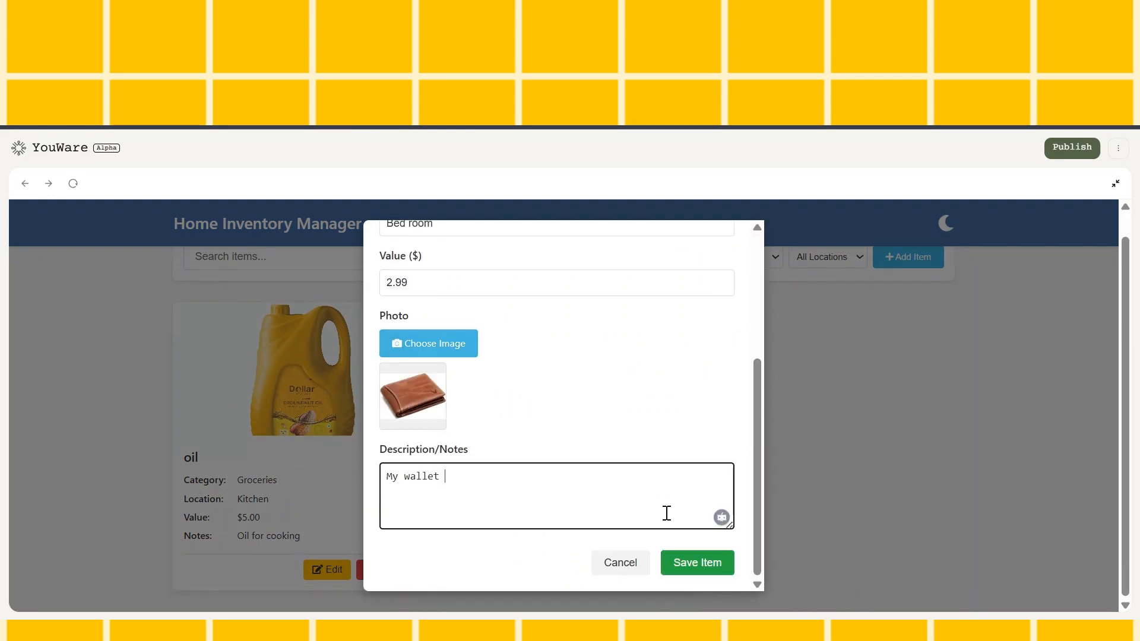
left_click(697, 562)
Start a new item named Tablets with the category Medicine, the location Bedroom and a value of $14.99
left_click(907, 257)
left_click(497, 314)
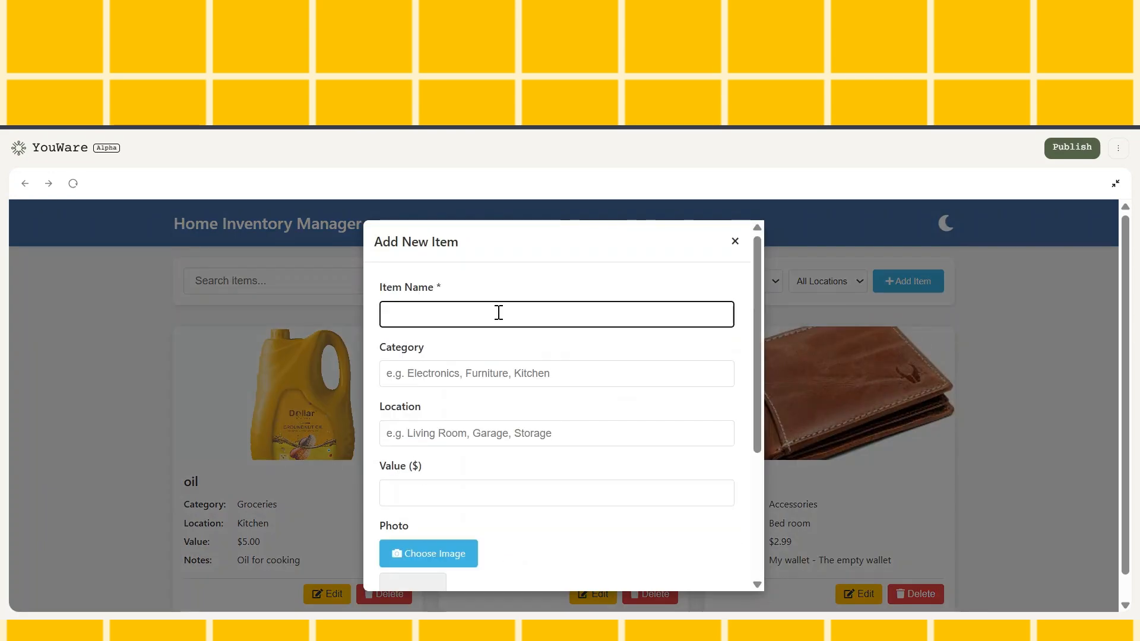
type("Tablets")
left_click(471, 374)
type("Medicine")
left_click(471, 433)
type("Bedroom")
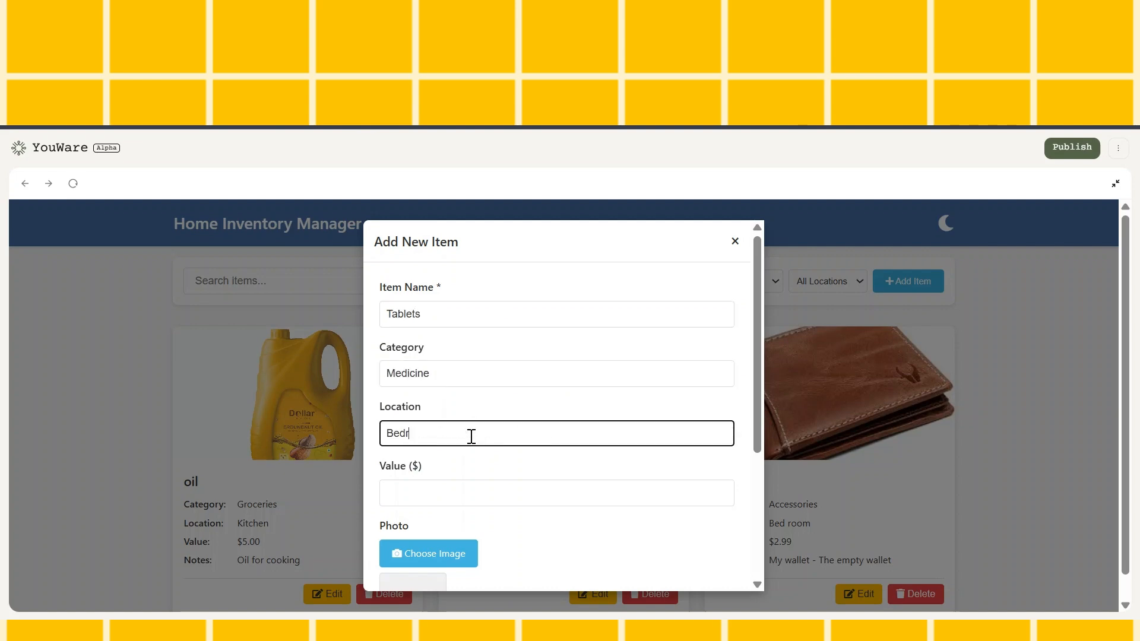
scroll(471, 438, "down", 2)
left_click(461, 400)
type("14.99")
Attach the iron supplement photo to the Tablets item, add the note "Iron tablets" and save it
scroll(511, 545, "down", 2)
left_click(507, 481)
type("Iorn tablets")
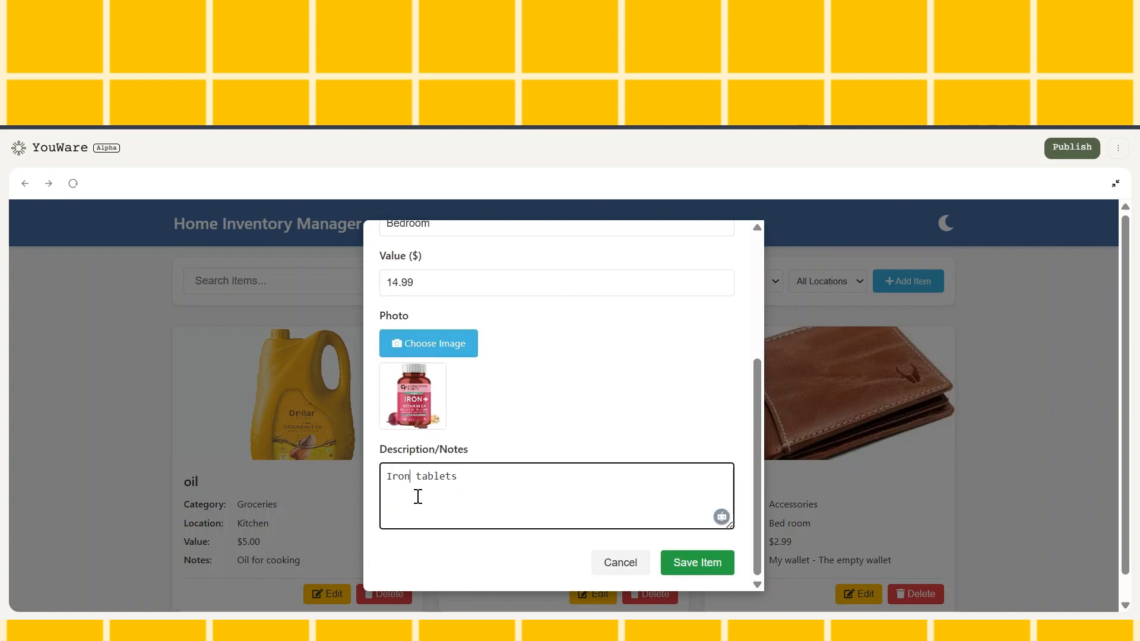
left_click(697, 563)
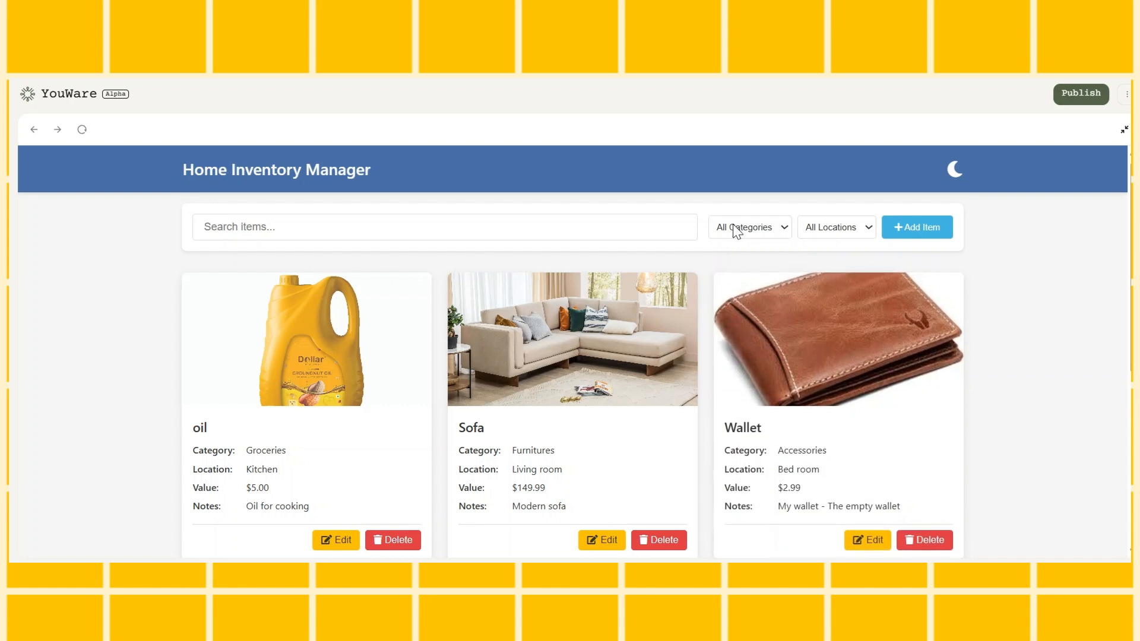
Filter the inventory by the category Furnitures, check the matching items and reset the filter to All Categories
left_click(739, 289)
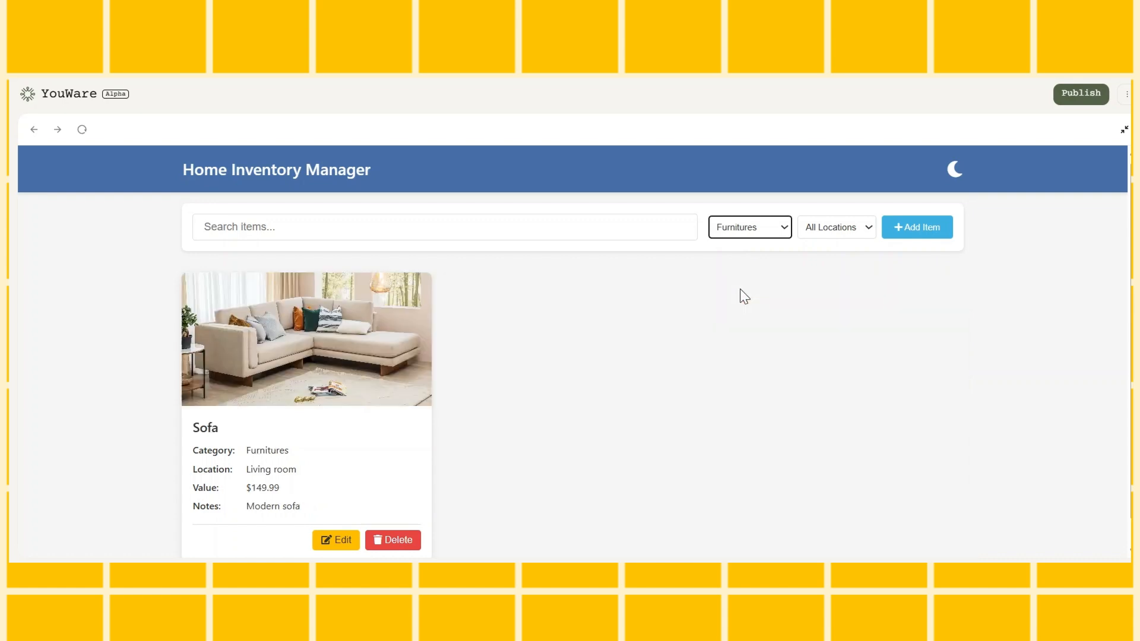
scroll(552, 362, "down", 1)
scroll(552, 362, "up", 1)
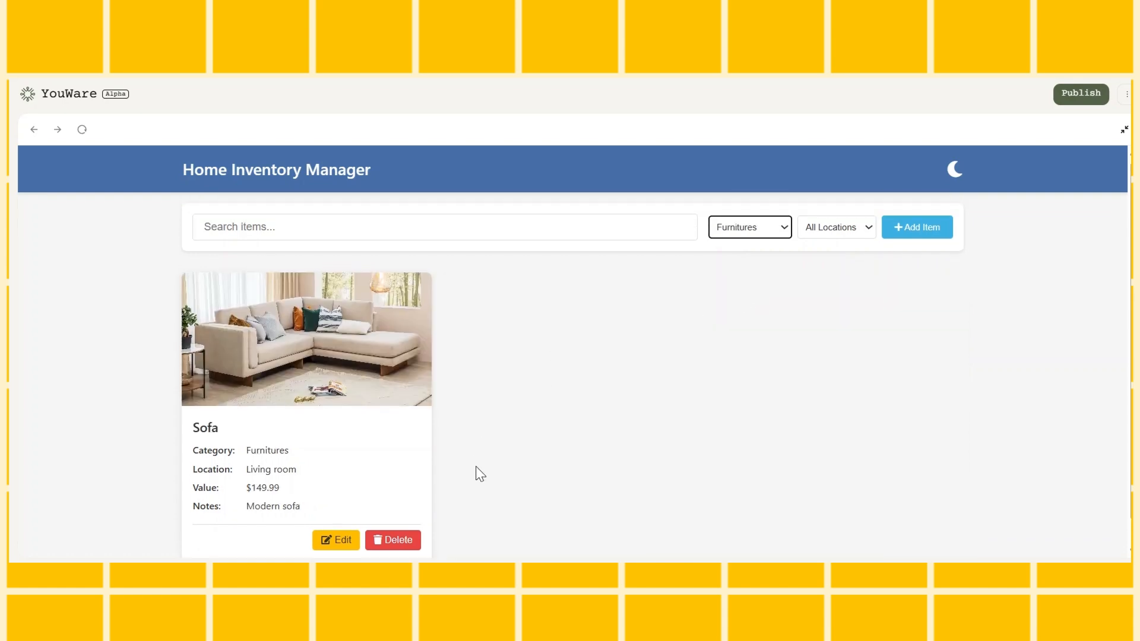
left_click(485, 512)
left_click(760, 249)
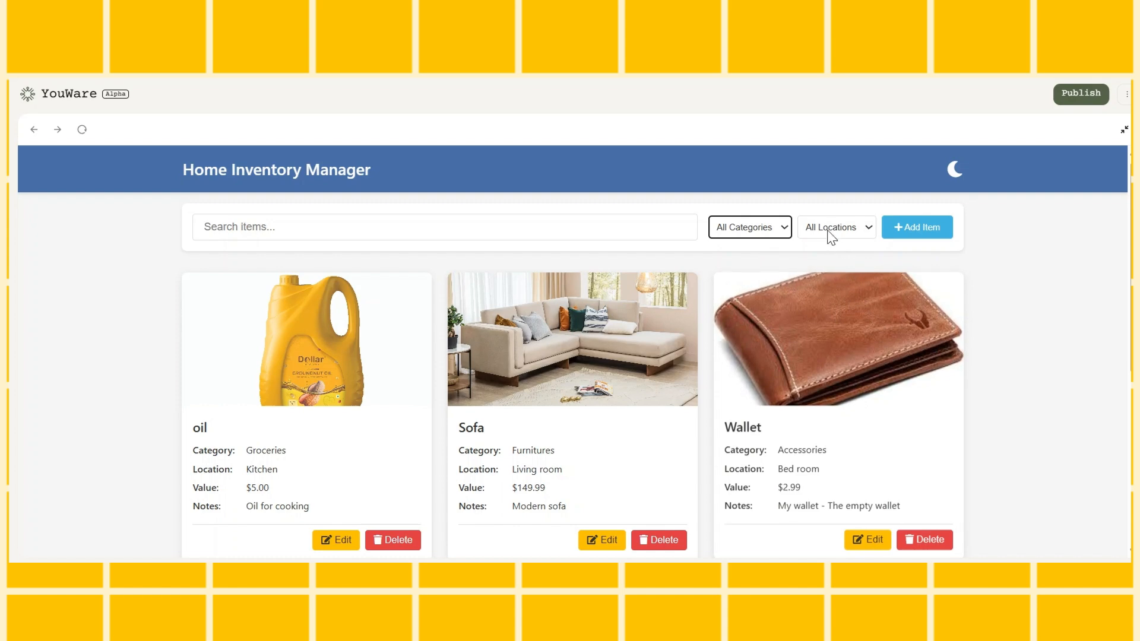
Filter the inventory by the location Kitchen, check the matching items, reset to All Locations and look over the full list
left_click(832, 271)
scroll(569, 375, "down", 1)
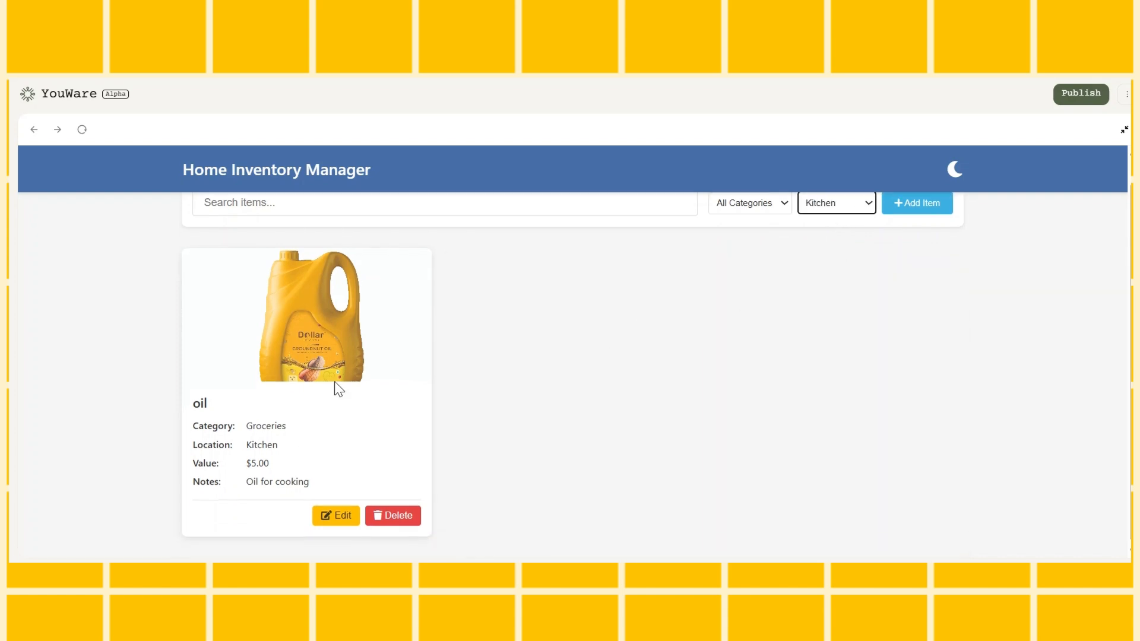
scroll(646, 431, "up", 1)
left_click(834, 231)
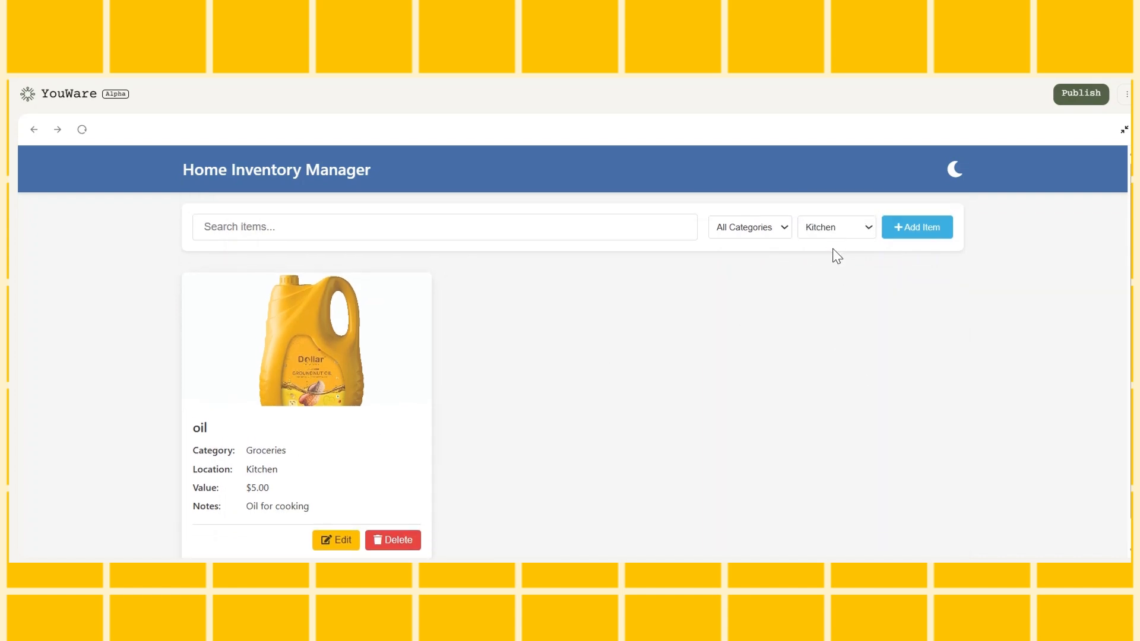
left_click(833, 249)
scroll(762, 462, "down", 5)
scroll(770, 450, "up", 5)
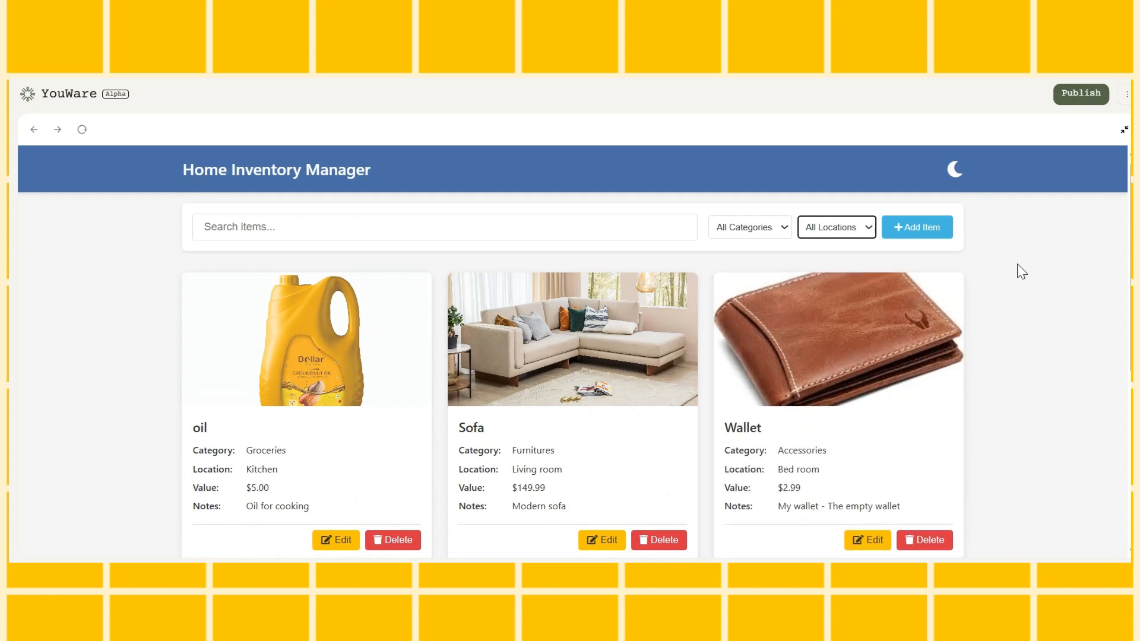
scroll(789, 397, "down", 5)
scroll(789, 397, "up", 5)
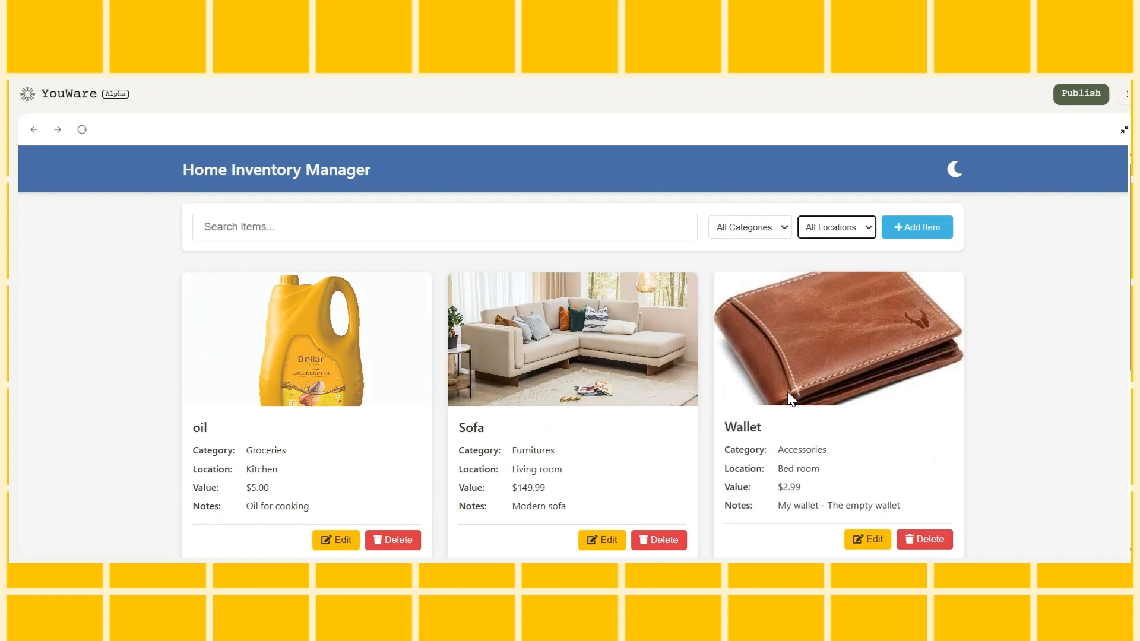
Leave the full-screen preview, target the category filter element and send the AI the request "Change the color to Blue"
left_click(1124, 130)
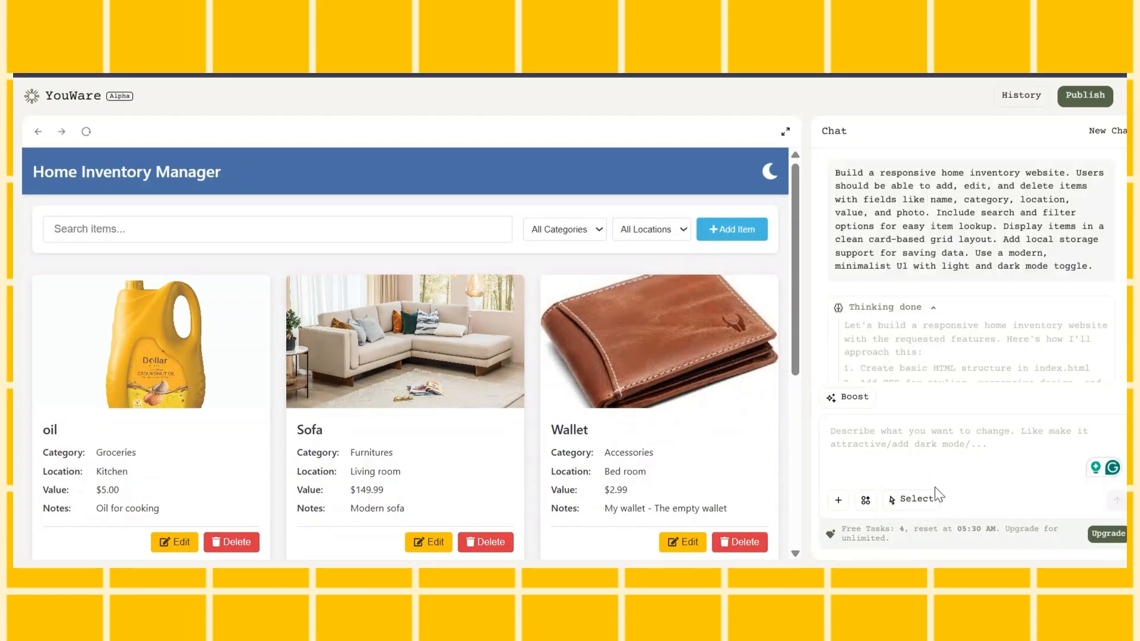
left_click(911, 501)
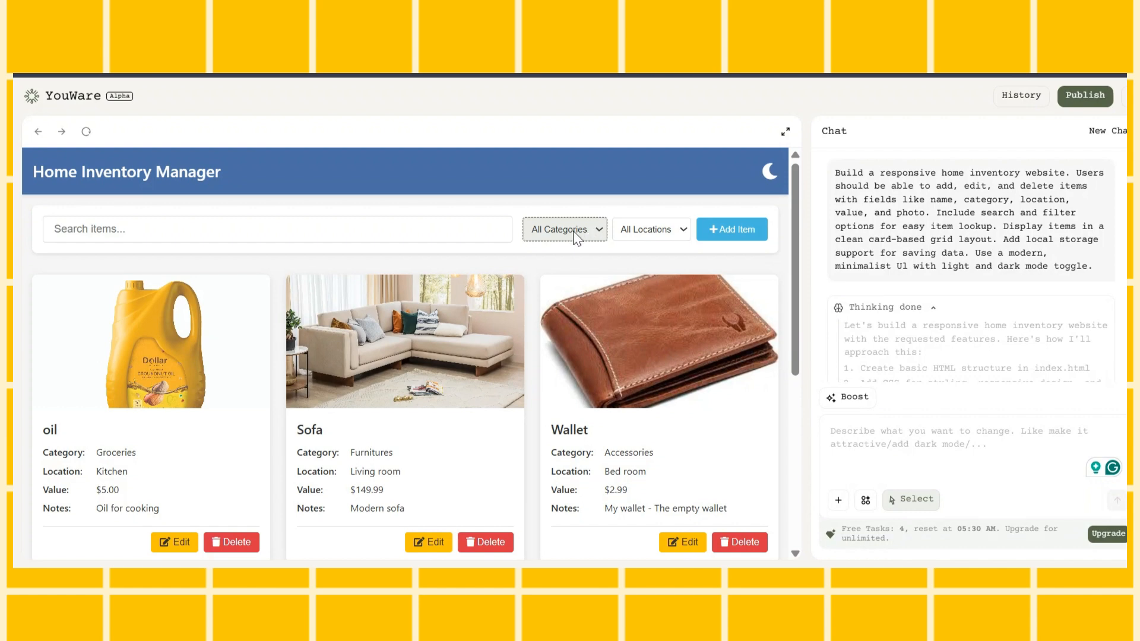
left_click(568, 230)
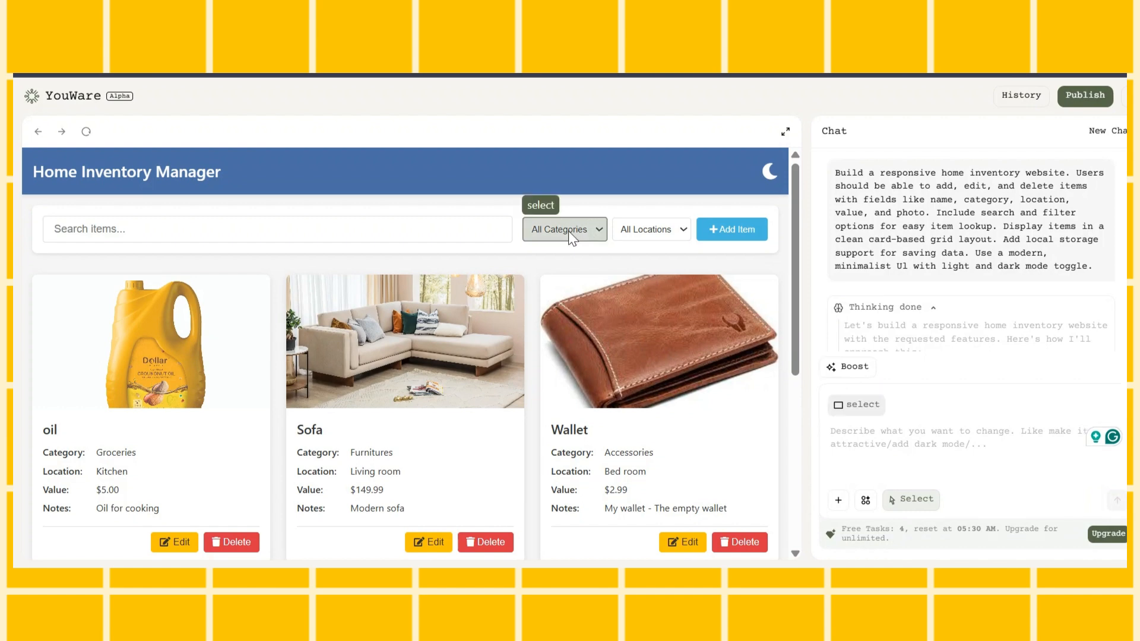
left_click(911, 425)
type("Change the color to Blue")
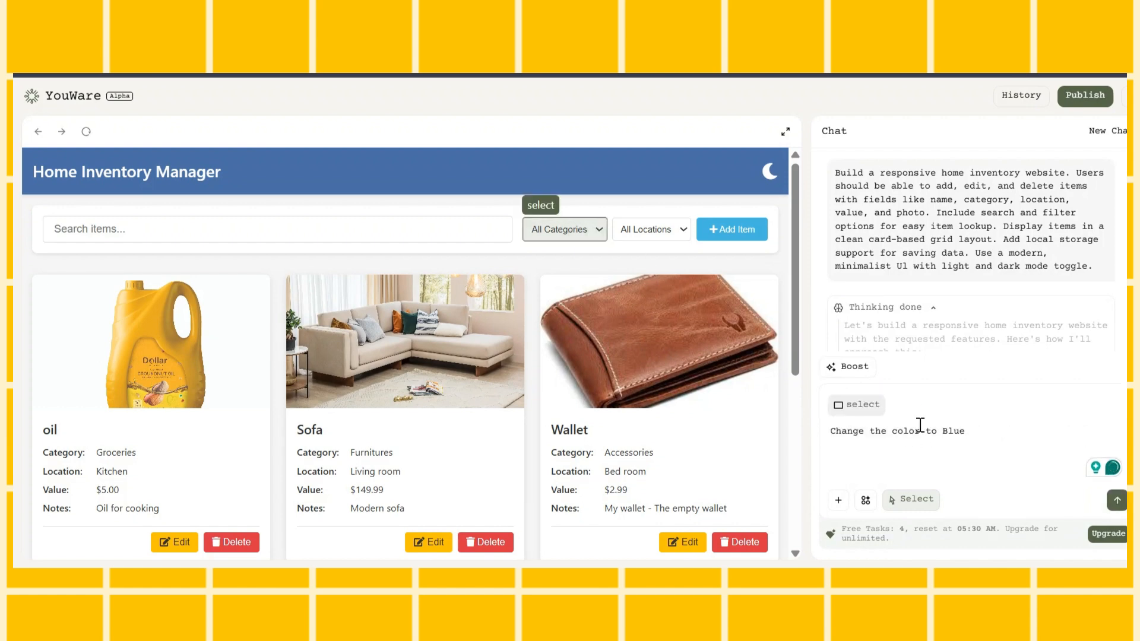
left_click(1116, 502)
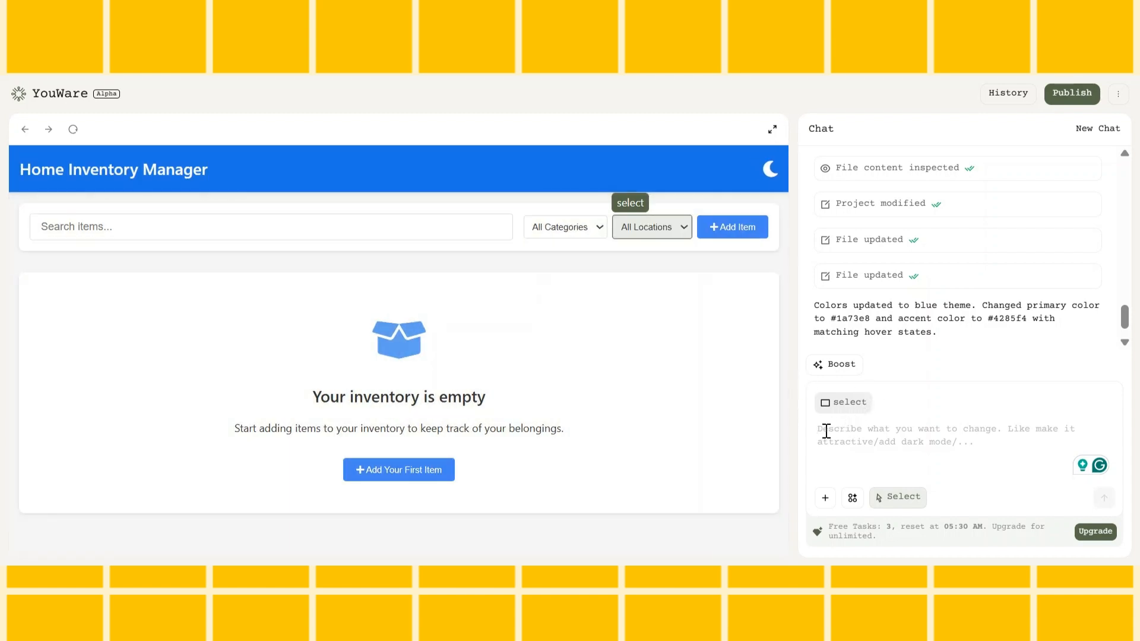
Remove the attached element from the prompt, turn off element selection and check the category filter's options
left_click(869, 396)
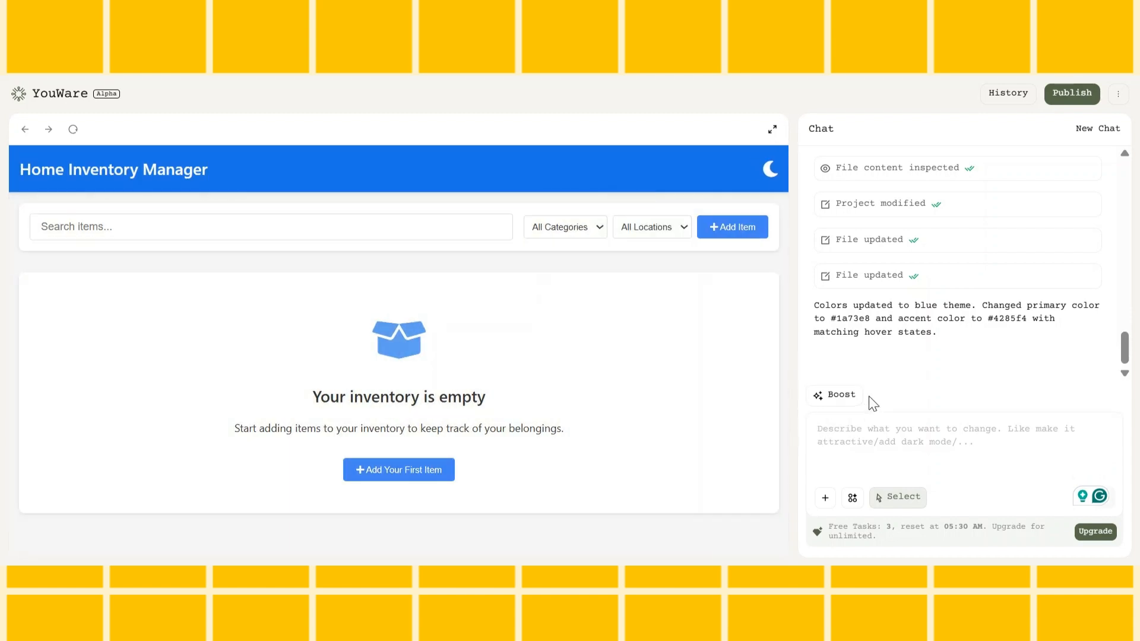
left_click(892, 496)
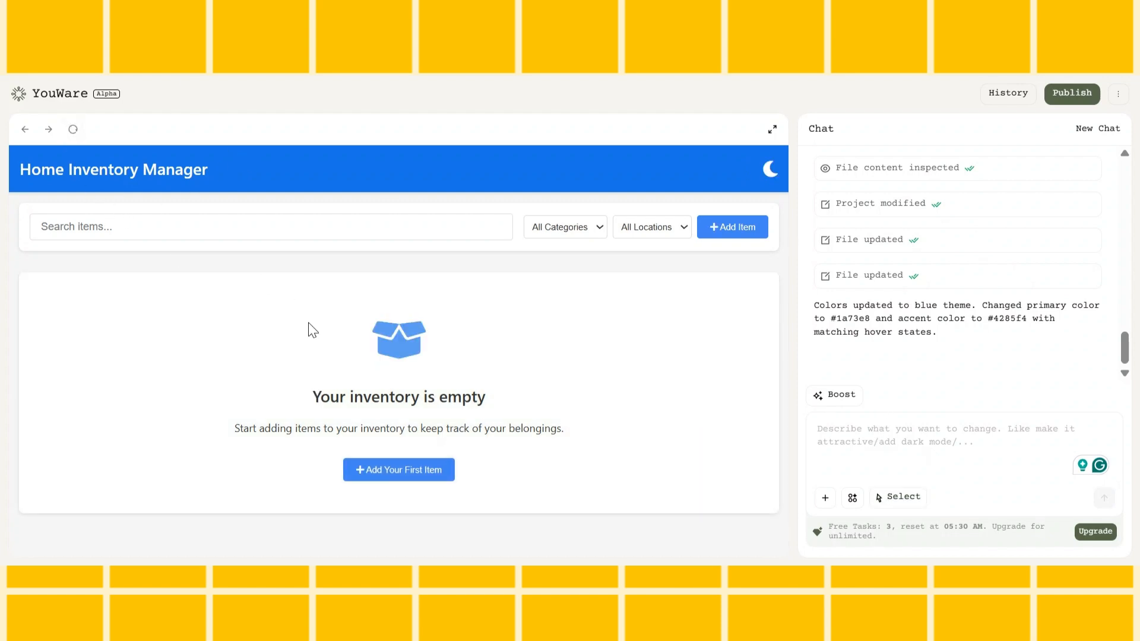
left_click(578, 232)
left_click(572, 249)
left_click(571, 249)
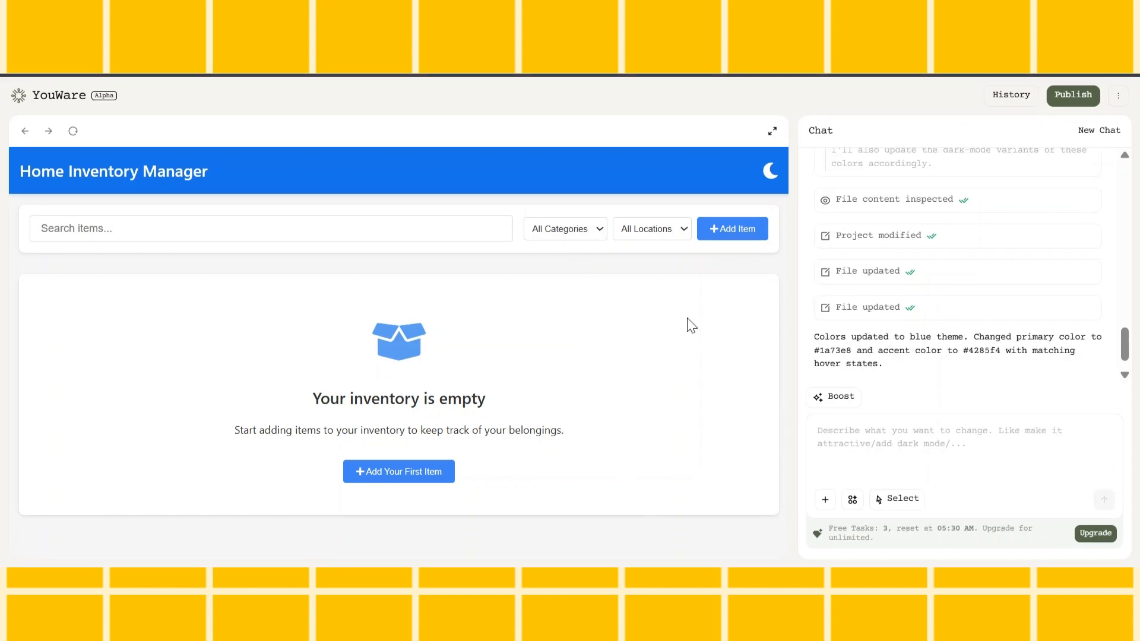
Start a new item named Oil with the category Groceries, the location Kitchen and a value of $5
left_click(733, 229)
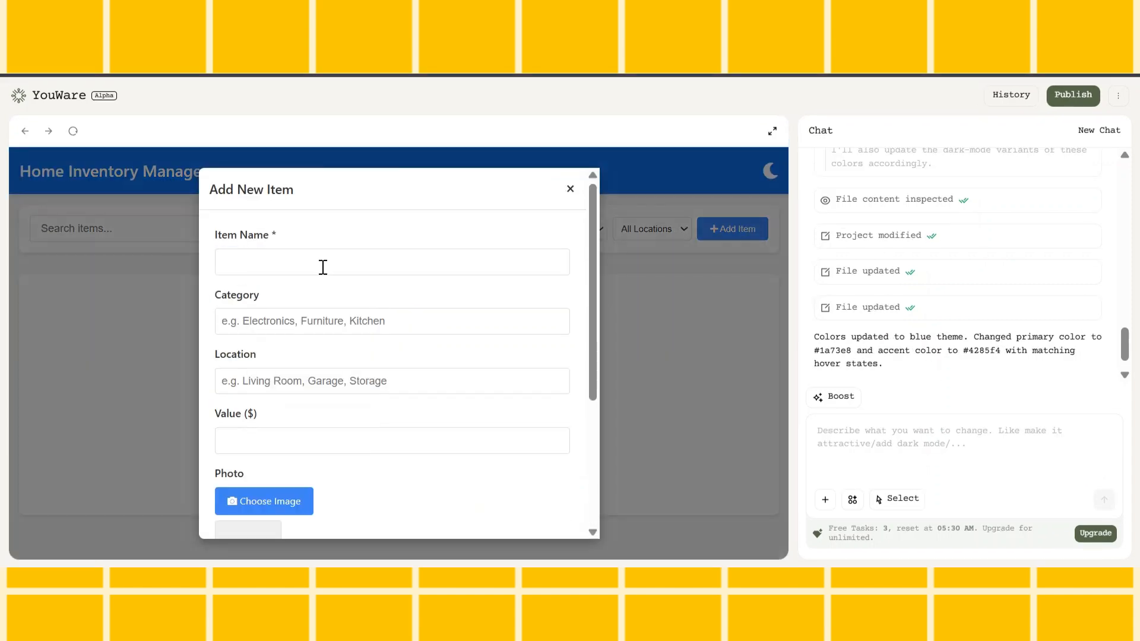
left_click(323, 266)
type("Oil")
left_click(309, 325)
type("Groceries")
left_click(298, 383)
type("Kitchen")
left_click(282, 439)
type("5")
Attach the oil bottle photo to the Oil item, add the note "Oil for cooking" and save it
scroll(282, 438, "down", 3)
left_click(294, 325)
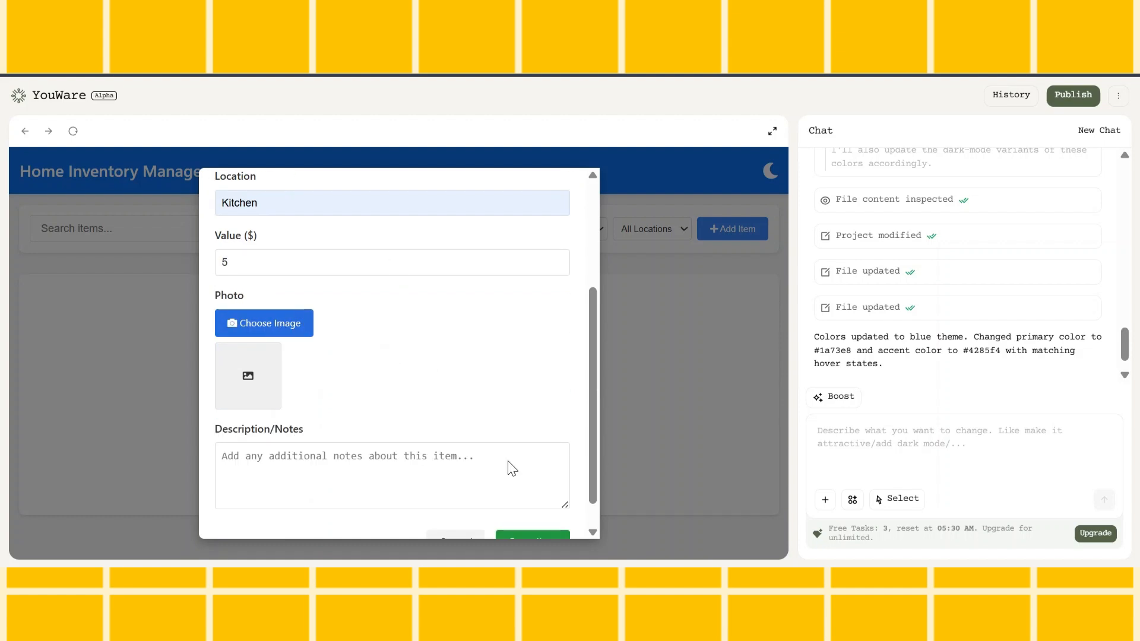
scroll(509, 467, "down", 1)
left_click(293, 431)
type("Oil for cooking")
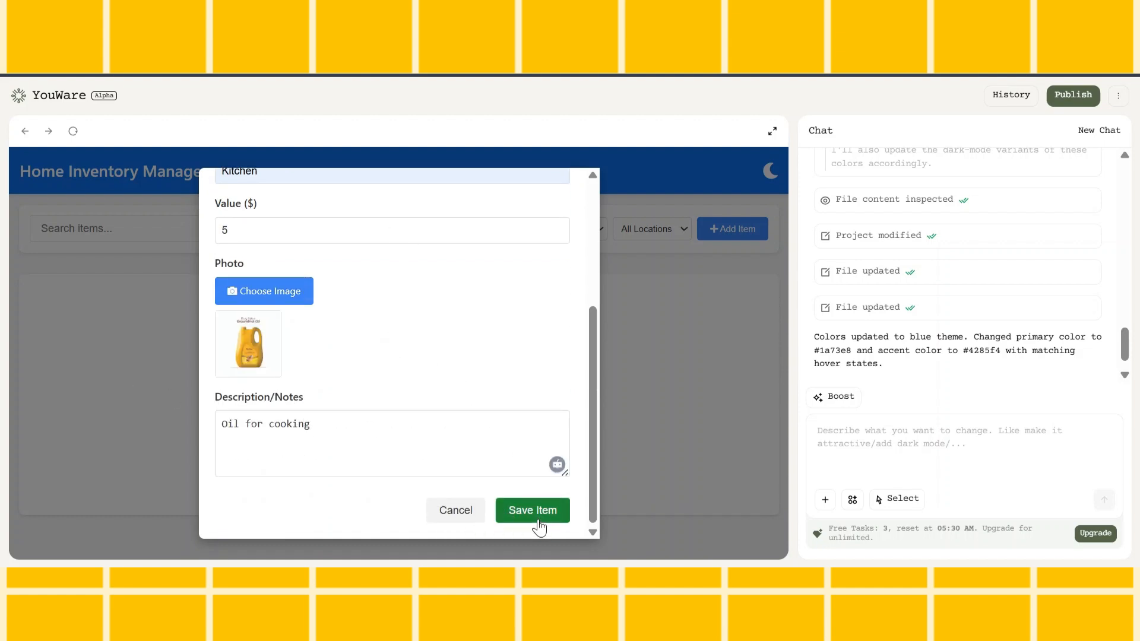
left_click(536, 522)
Start a new item named Wallet with the category Accessories, the location Bedroom and a value of $11.98
left_click(719, 229)
left_click(426, 257)
type("Wallet")
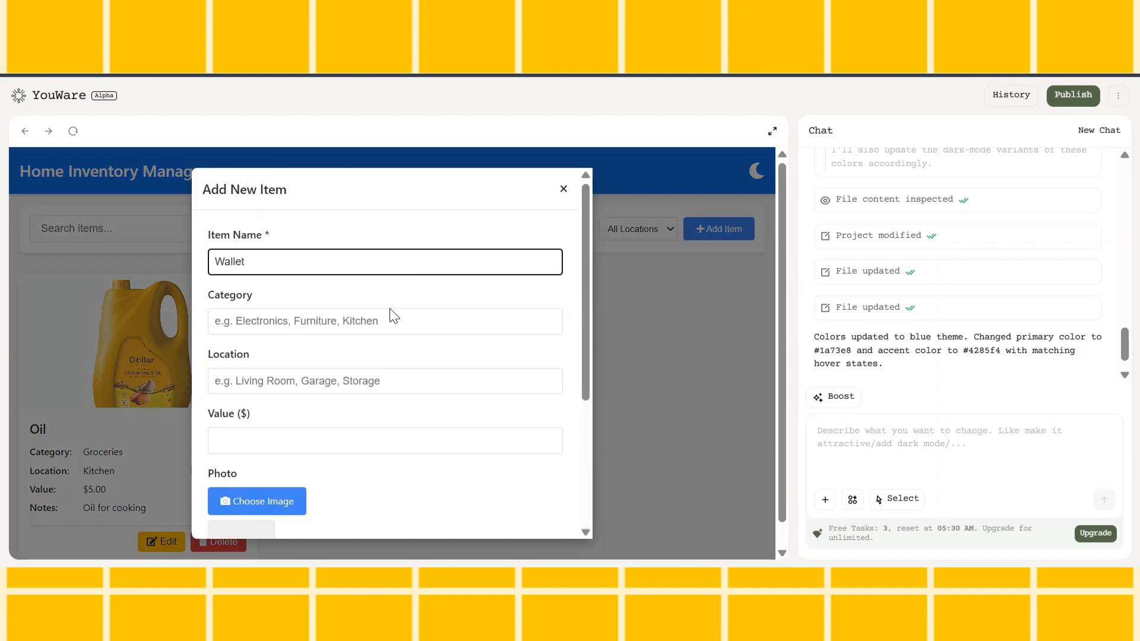
left_click(389, 315)
type("Accessories")
left_click(310, 383)
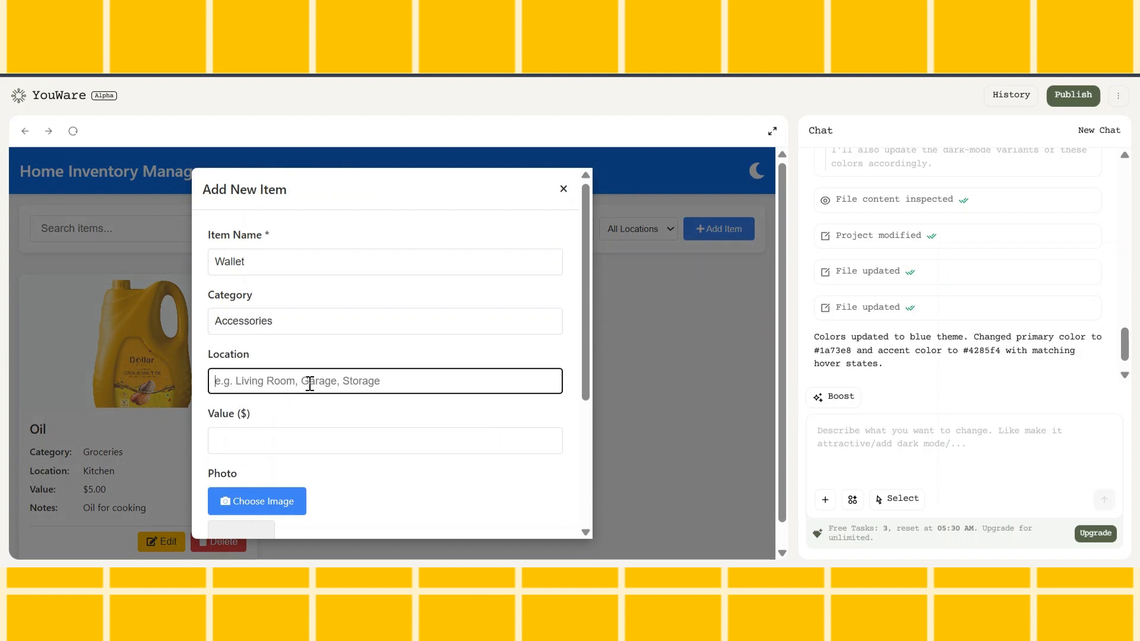
type("Bedroom")
left_click(303, 436)
type("11.98")
Attach the wallet photo to the new item, add the note "My wallet" and save it
scroll(279, 356, "down", 4)
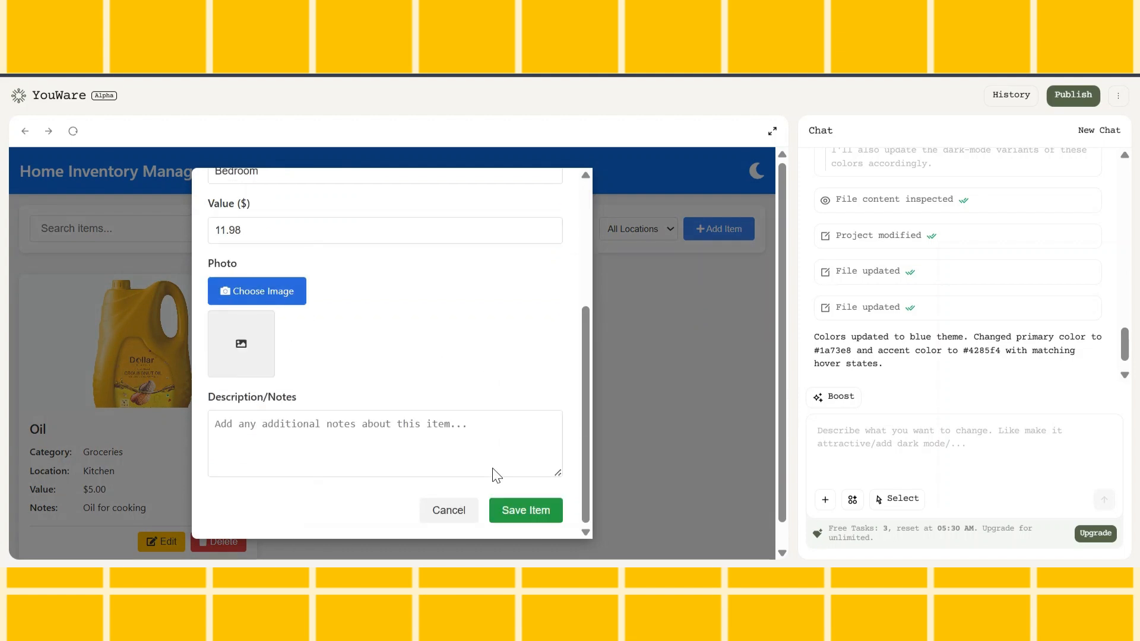
left_click(329, 425)
type("My wallet")
left_click(526, 510)
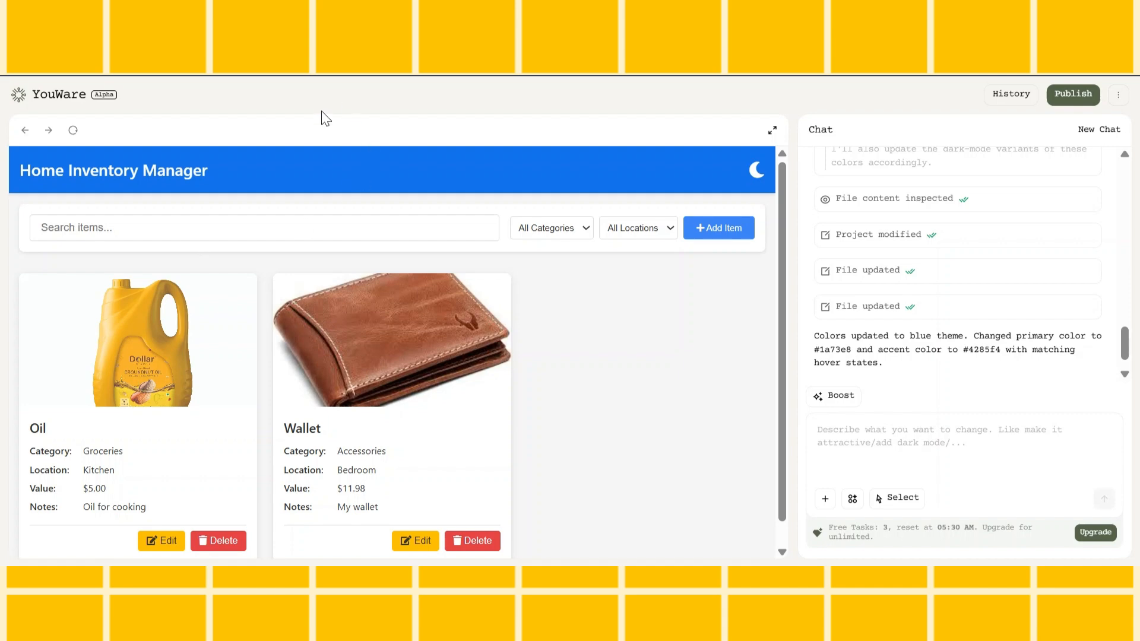
Look over the AI's colour update and run Boost to have the AI enhance the website's design
scroll(948, 380, "down", 1)
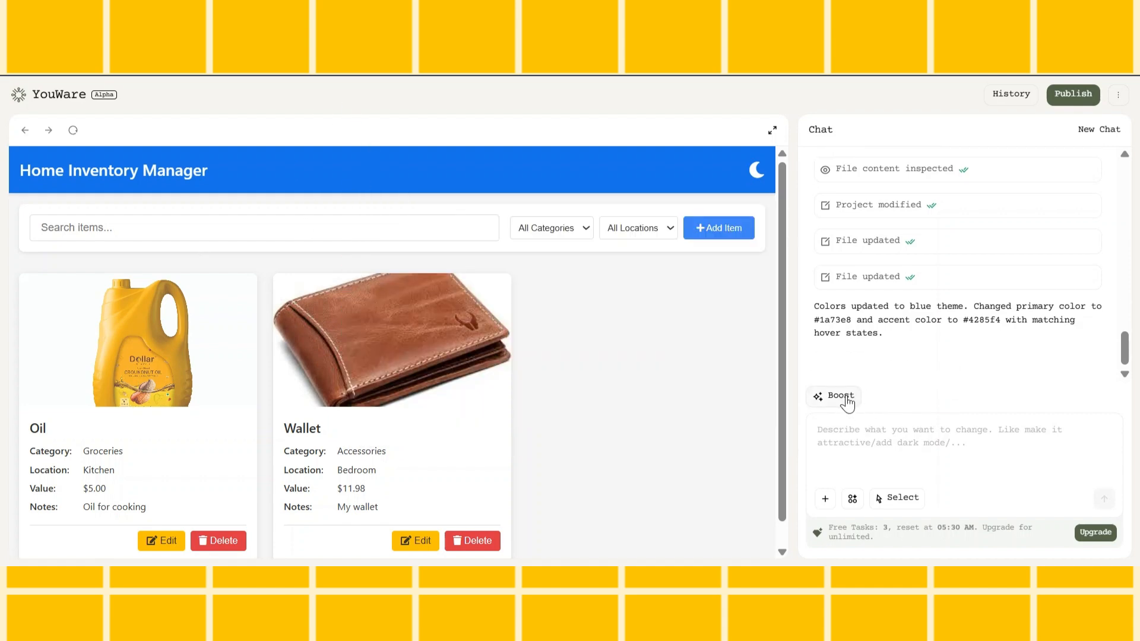
scroll(665, 389, "down", 1)
scroll(666, 394, "up", 1)
left_click(834, 399)
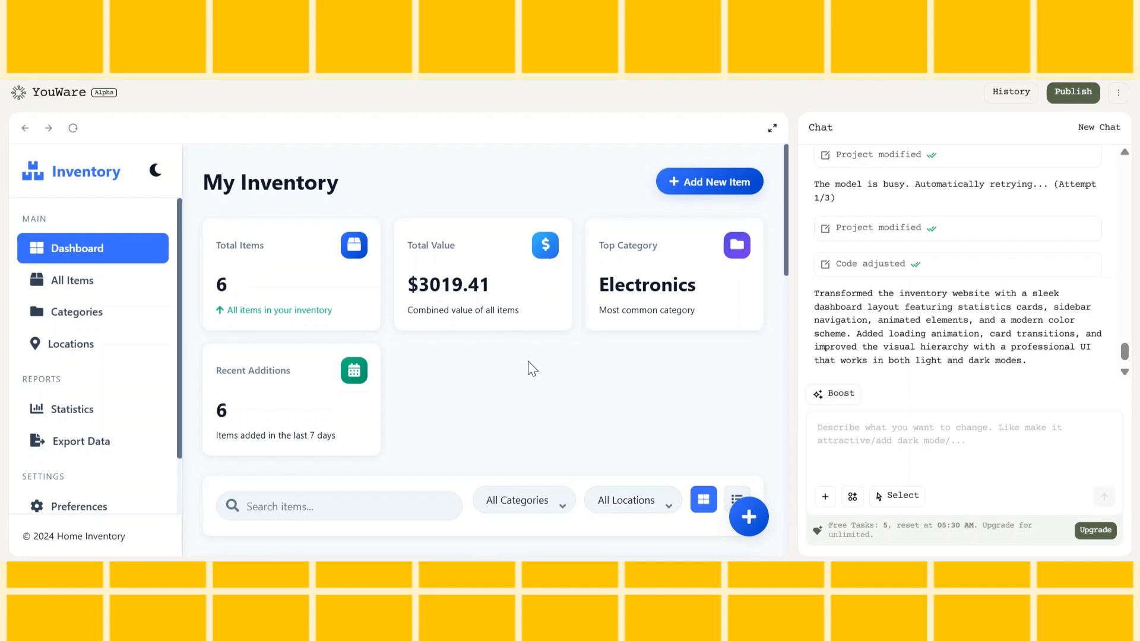
Look through the redesigned dashboard, including its statistics cards, item cards and sidebar navigation
scroll(765, 225, "down", 8)
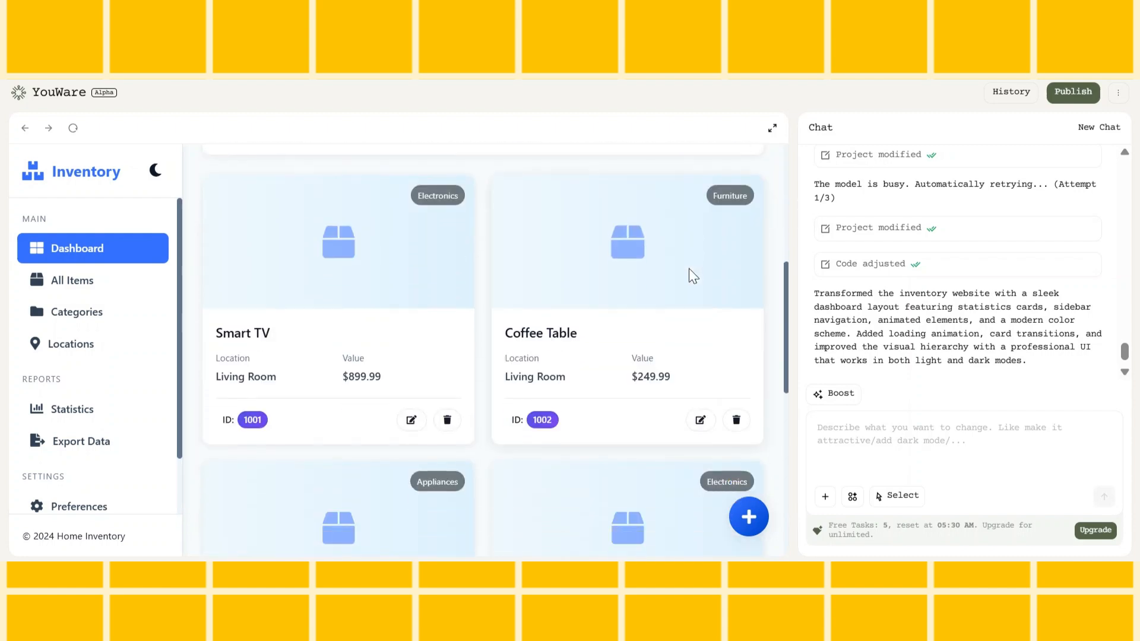
scroll(689, 271, "down", 5)
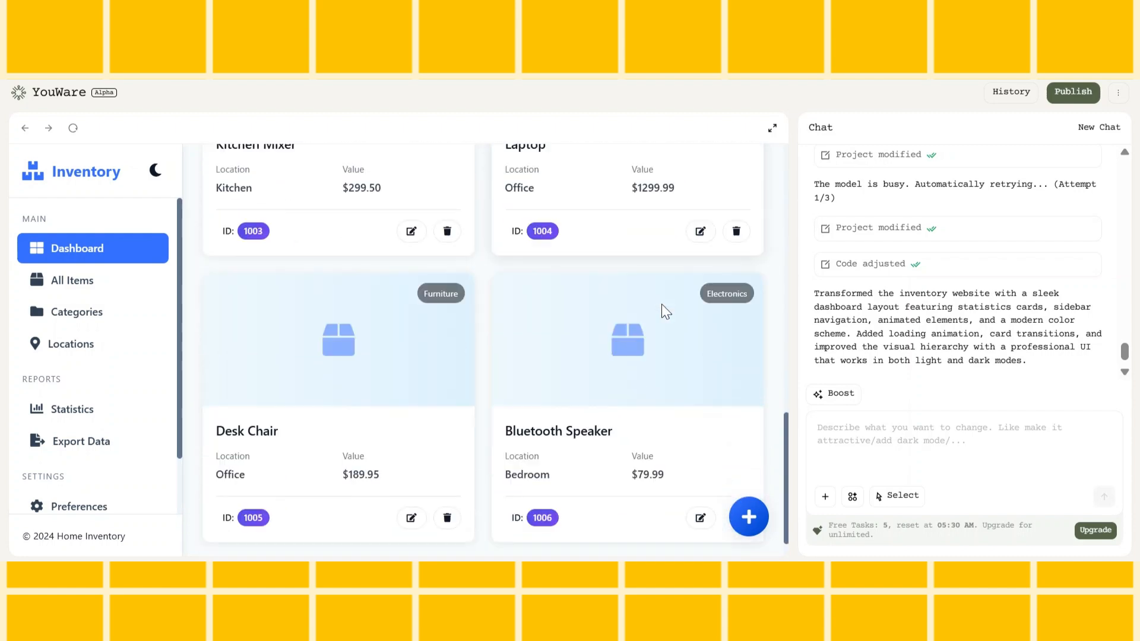
scroll(662, 307, "up", 12)
scroll(661, 305, "up", 3)
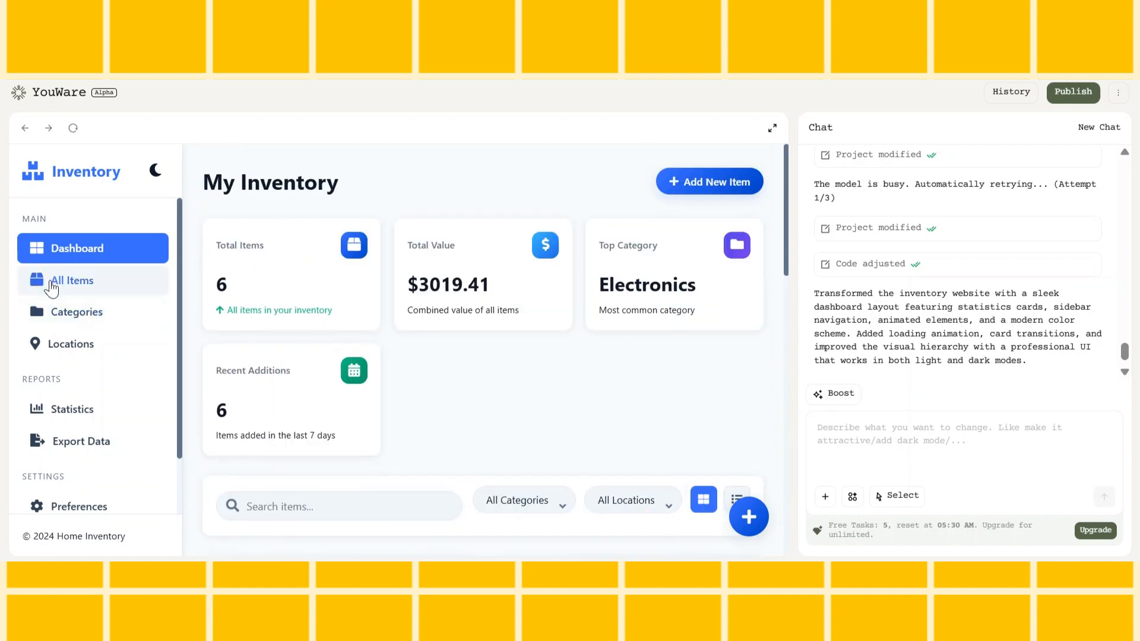
scroll(121, 359, "down", 1)
scroll(121, 357, "up", 1)
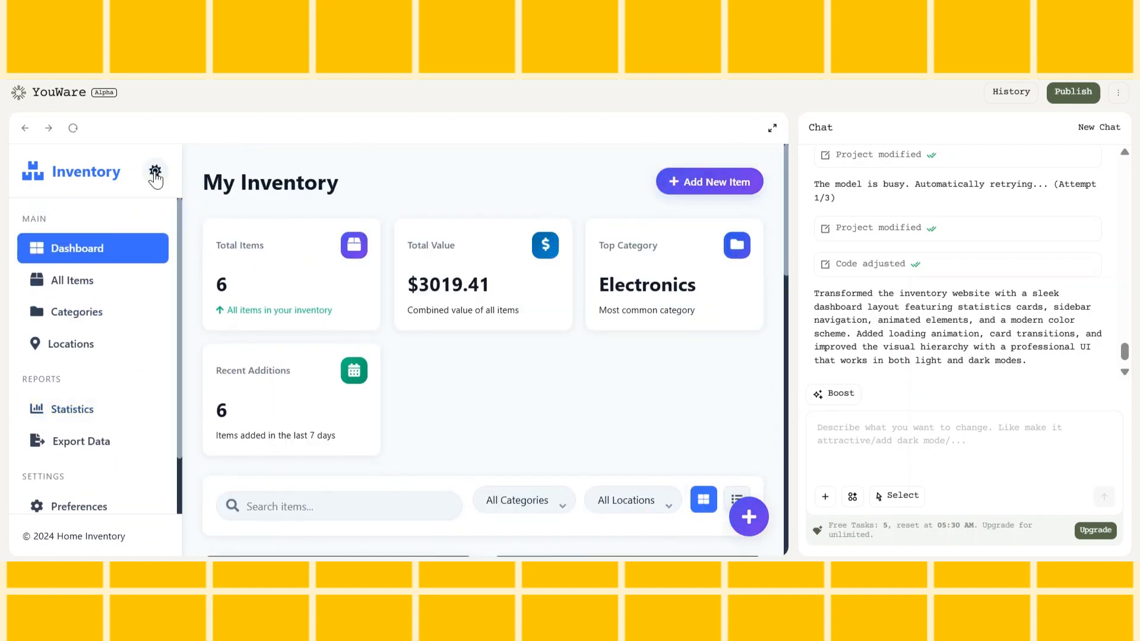
Switch the website to its light theme, expand the preview to full size and look over the dashboard and item cards
left_click(154, 171)
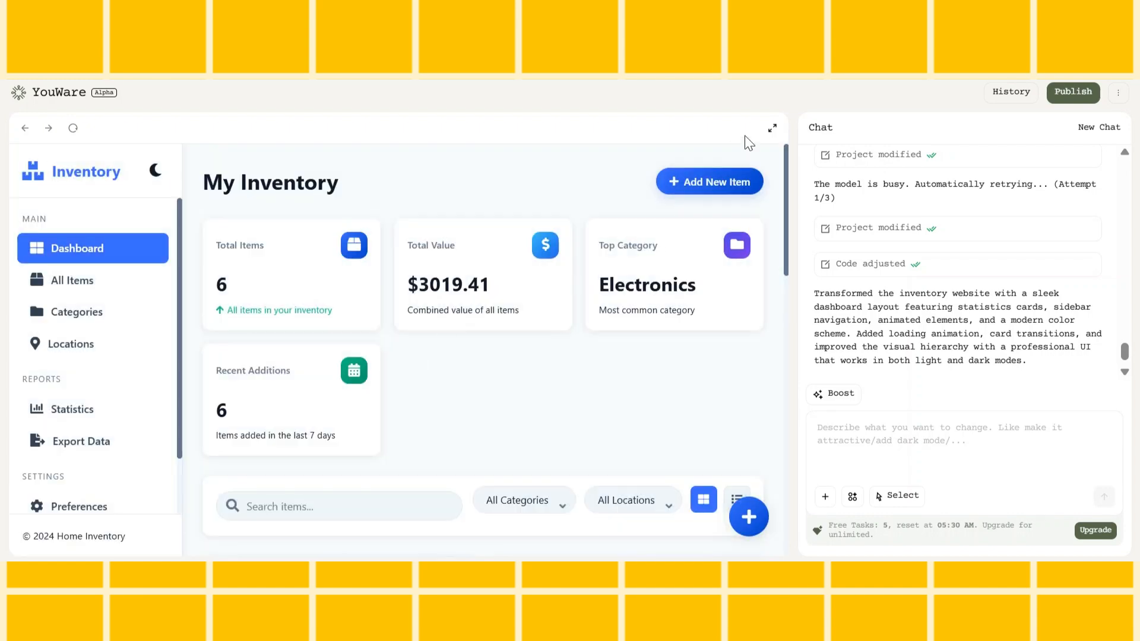
left_click(771, 128)
scroll(756, 313, "down", 3)
scroll(756, 313, "down", 5)
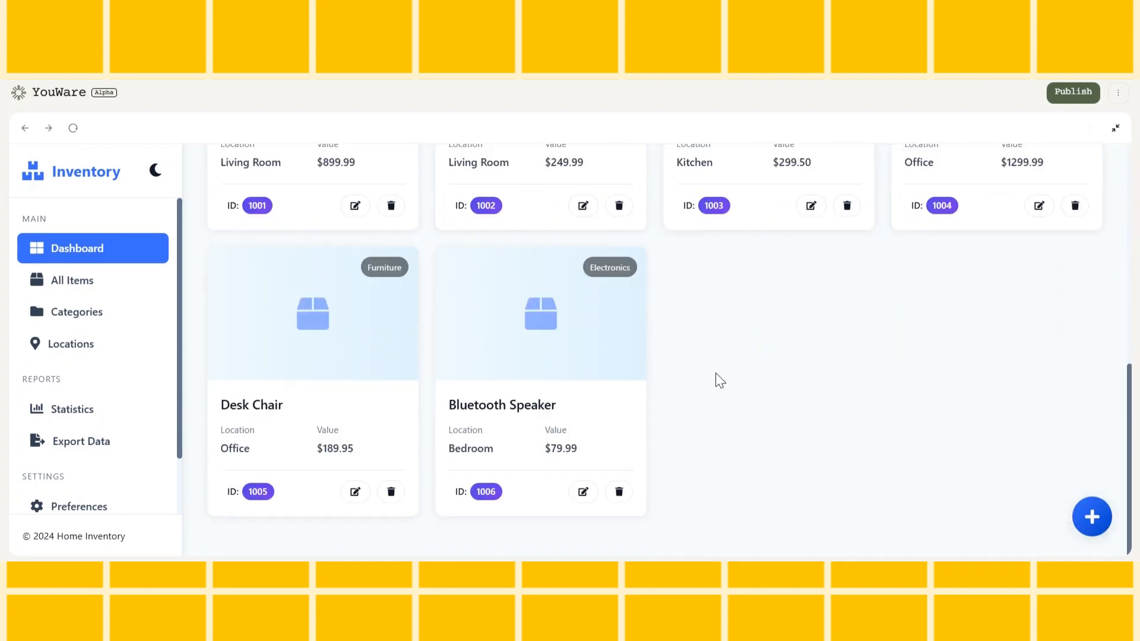
scroll(715, 374, "up", 8)
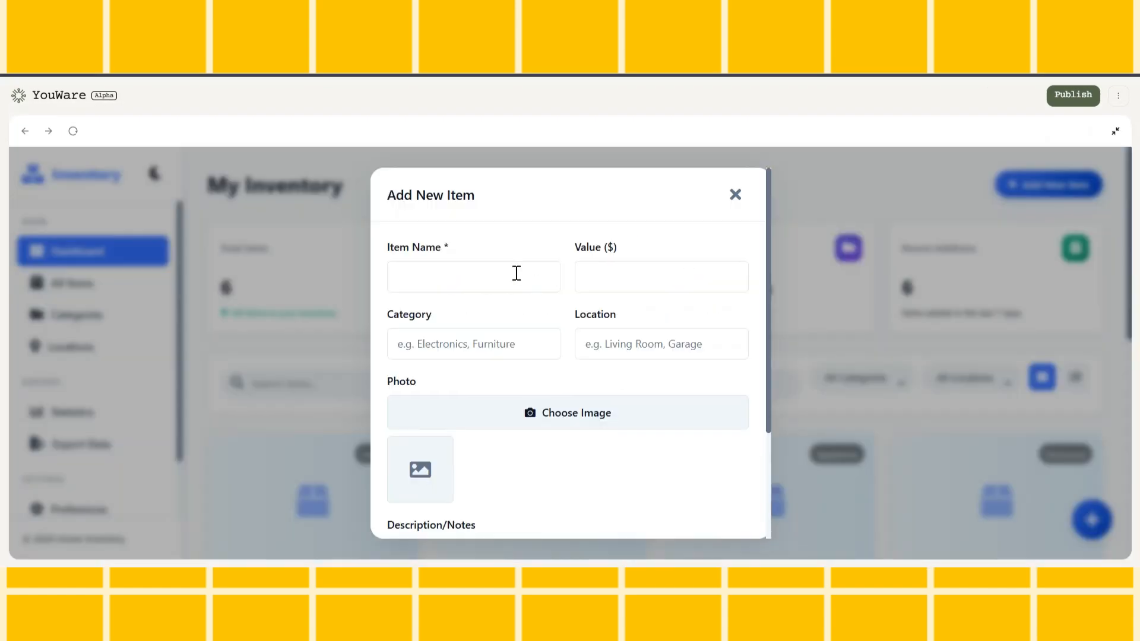
Start a new item named Microwave oven with a value of $60, the category kitchen appliance and the location Kitchen
left_click(513, 279)
type("Microwave oven")
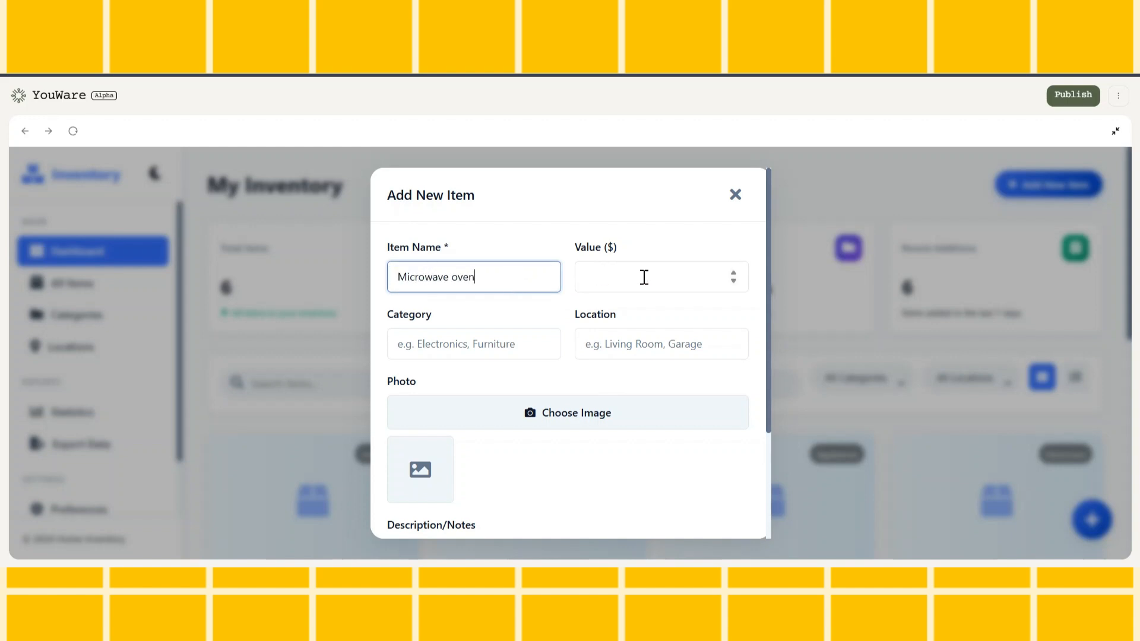
left_click(644, 277)
type("60")
left_click(472, 343)
type("kitchen appliance")
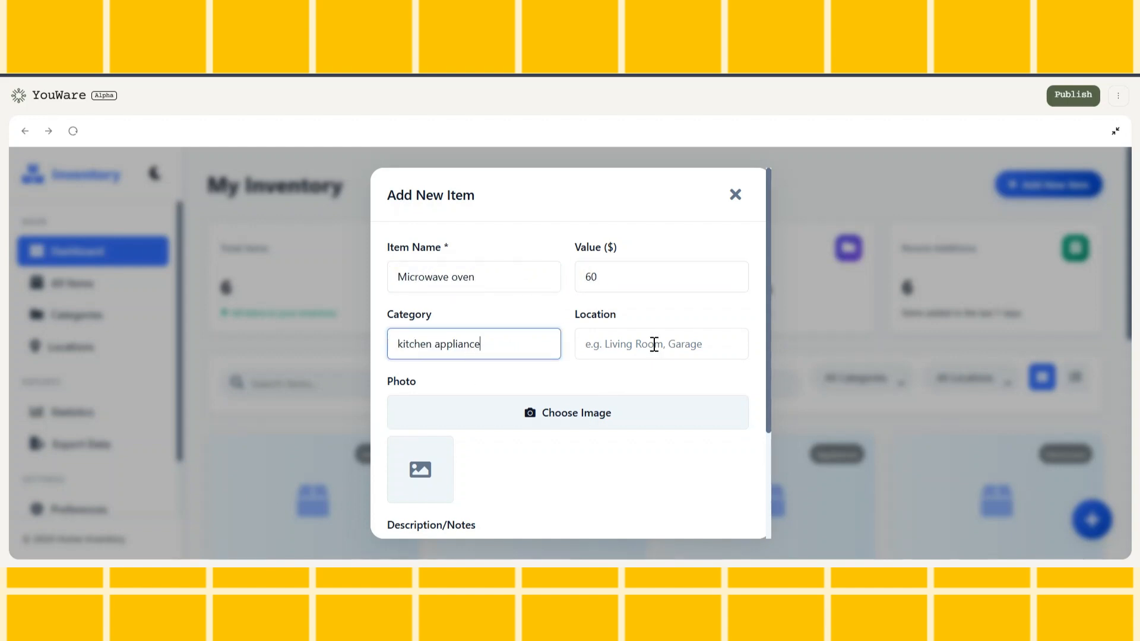
left_click(654, 343)
left_click(671, 370)
Attach the microwave photo to the new item, add the note "kitchen appliance" and save it
left_click(548, 416)
scroll(601, 376, "down", 3)
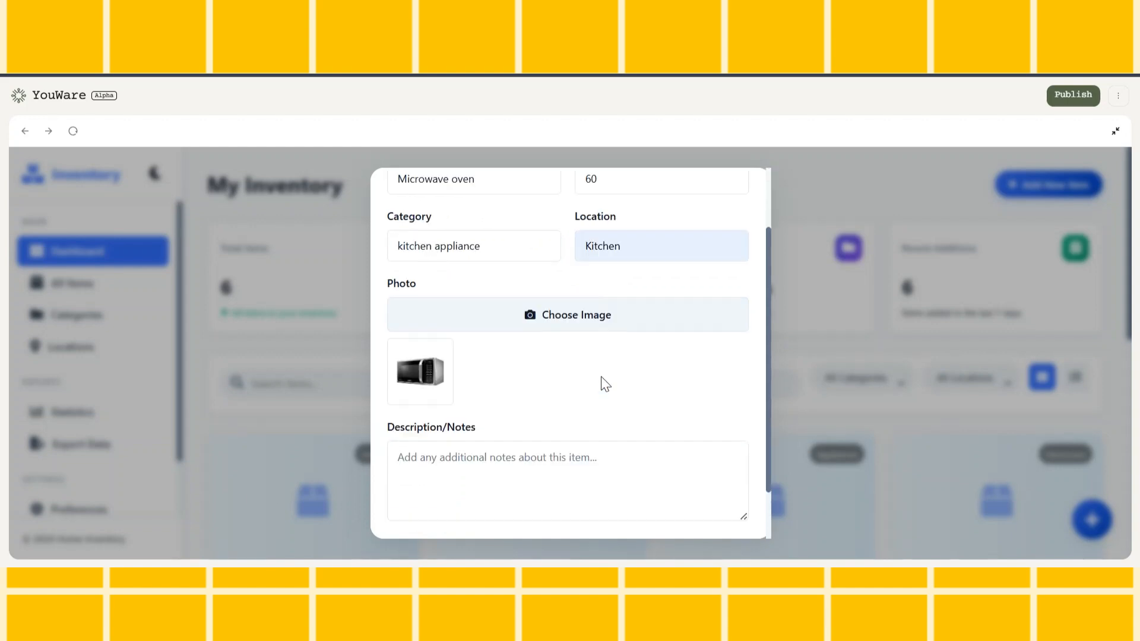
left_click(550, 416)
type("kitchen appliance")
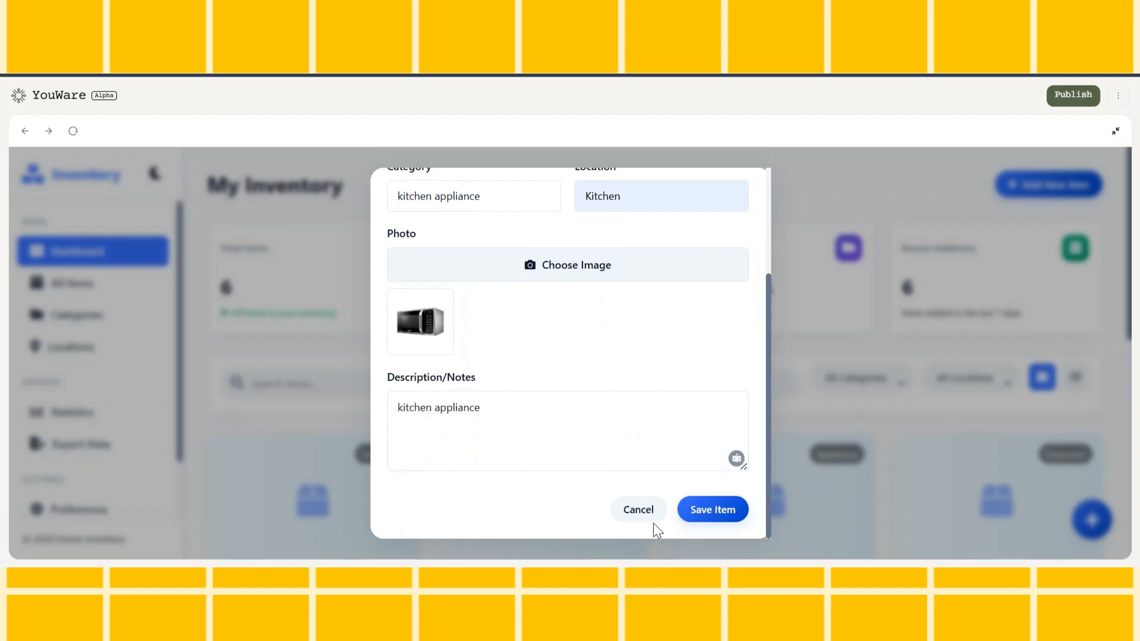
left_click(691, 511)
scroll(766, 386, "down", 7)
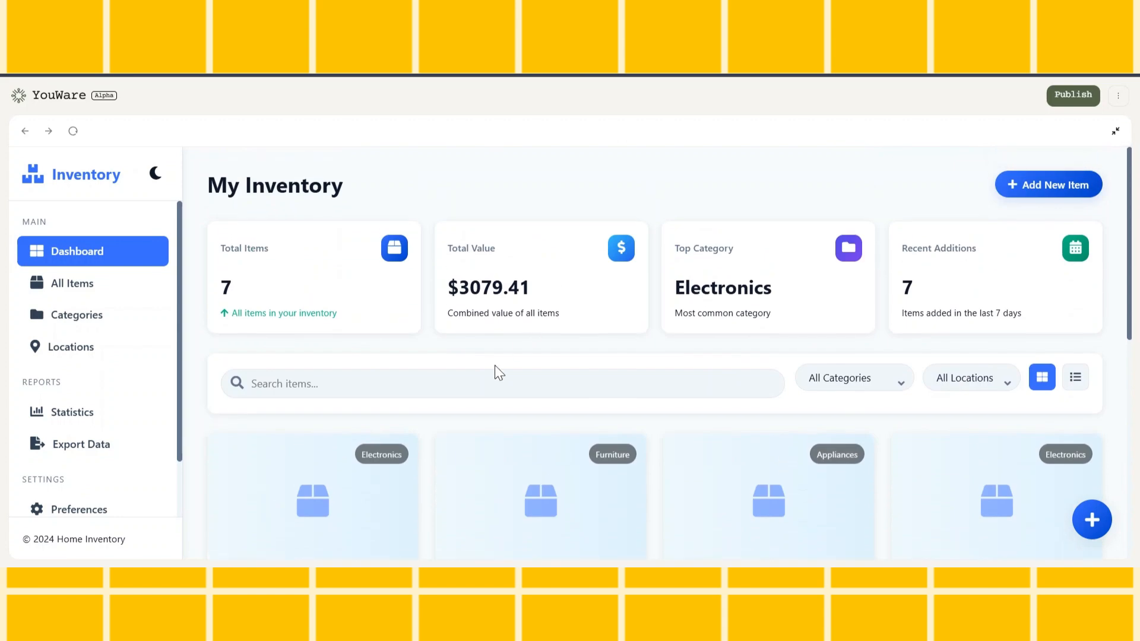
Search the inventory for "micr" to check the new item's card, and clear the search
left_click(489, 386)
type("micr")
scroll(331, 331, "down", 3)
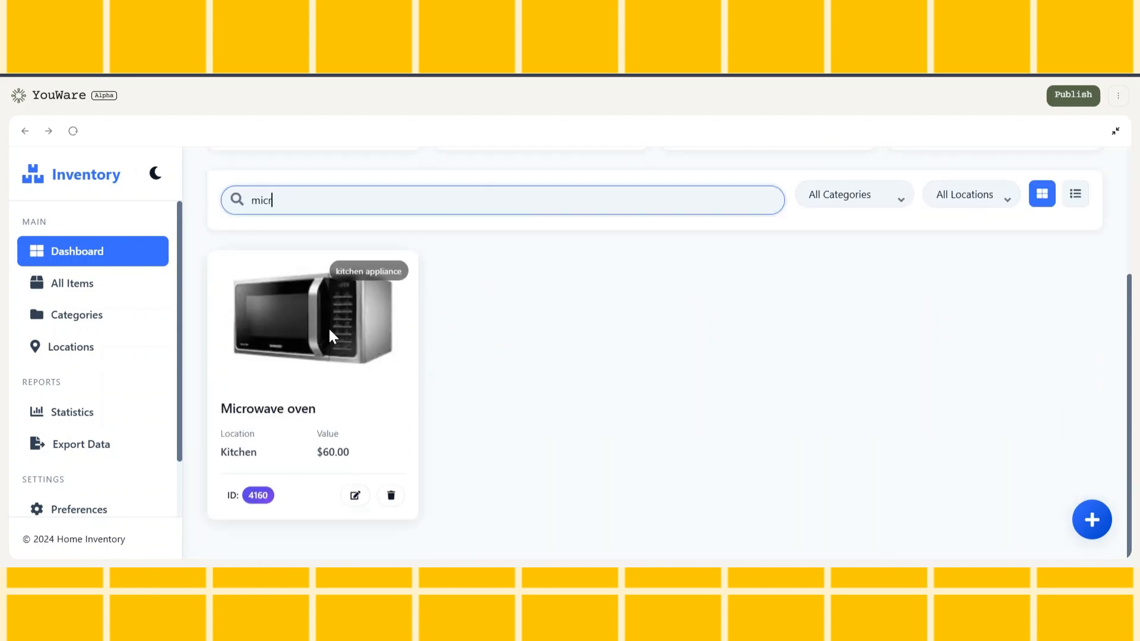
scroll(546, 368, "up", 3)
key("BackSpace")
key("BackSpace")
key("BackSpace")
key("BackSpace")
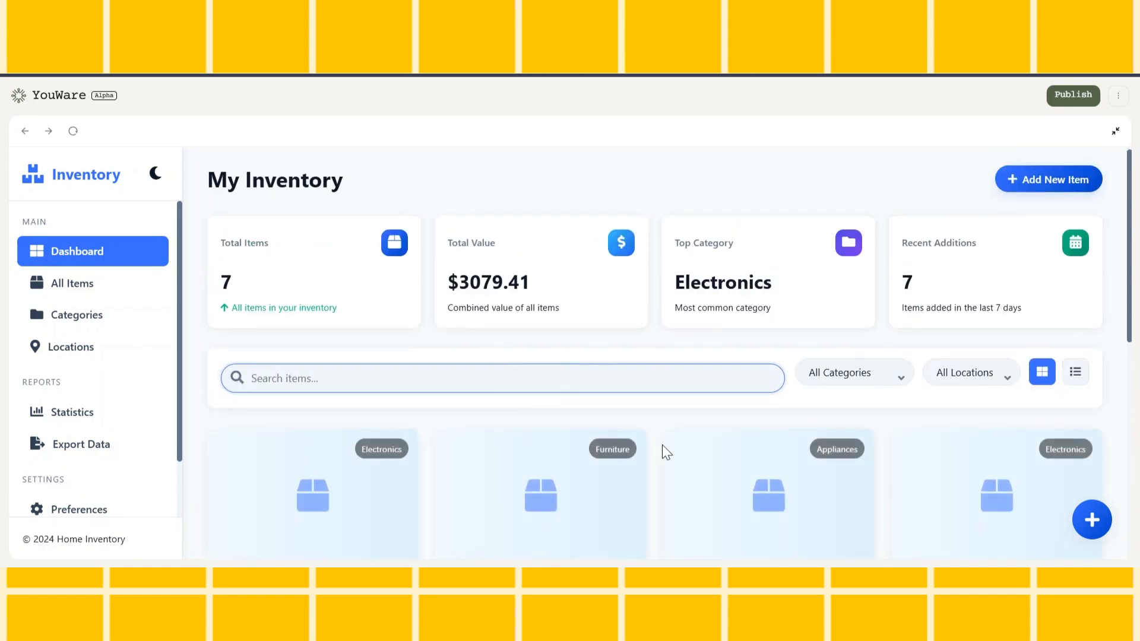
Show the inventory as a list, look through its rows and return to the grid view
scroll(661, 444, "down", 2)
left_click(1075, 283)
scroll(789, 420, "down", 4)
scroll(789, 420, "up", 5)
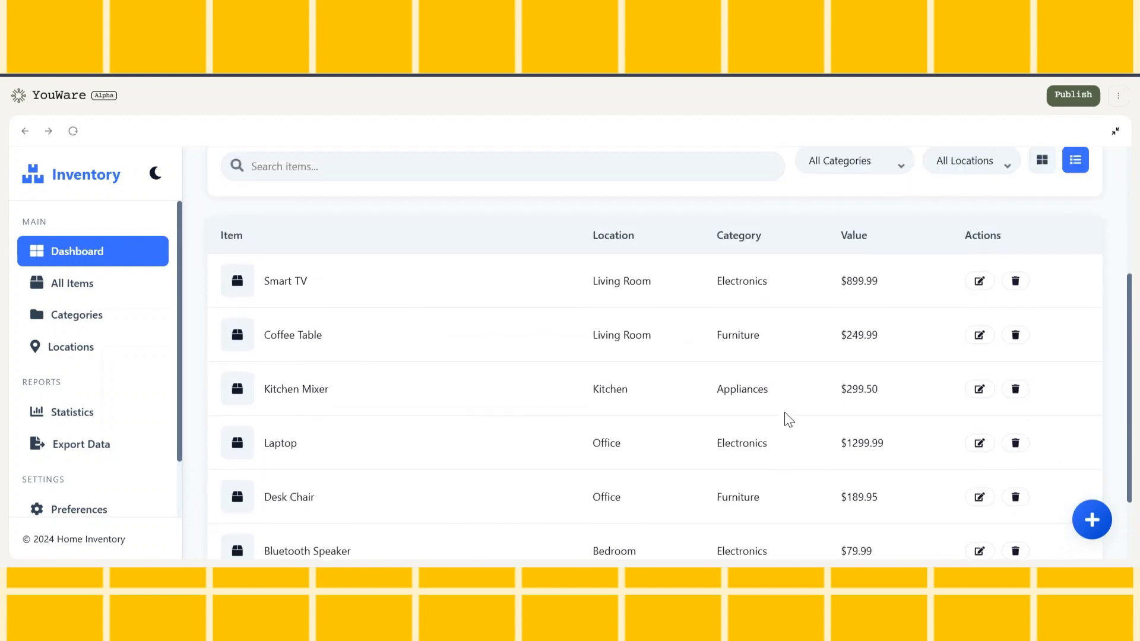
left_click(1033, 316)
scroll(880, 435, "down", 5)
scroll(879, 428, "up", 4)
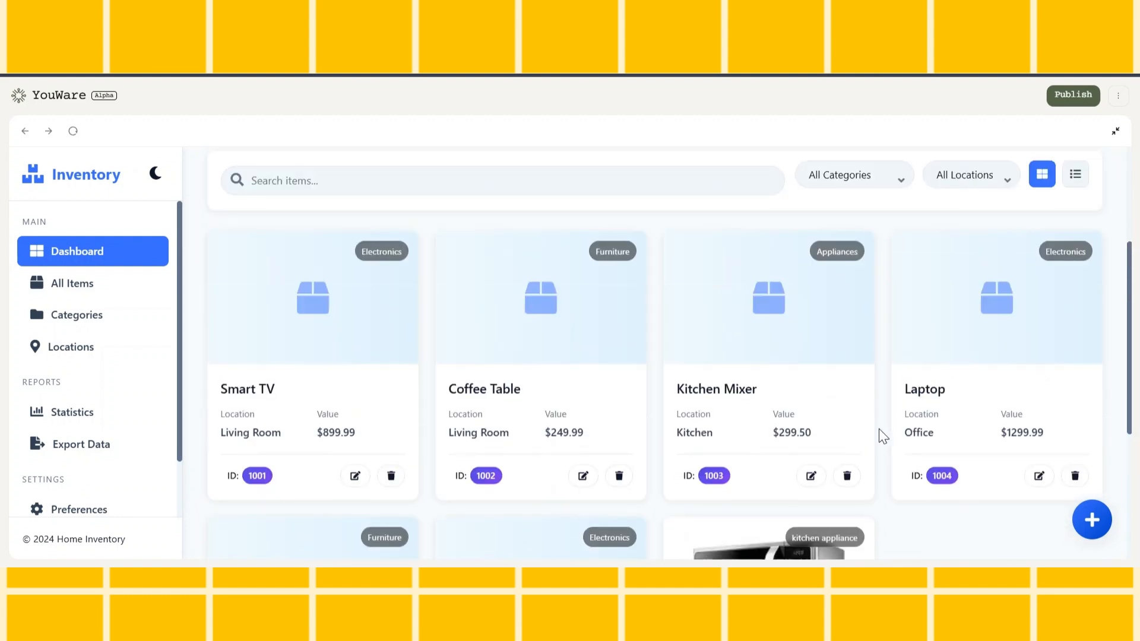
Filter the inventory by the Electronics category and check the matching item cards
left_click(850, 307)
scroll(729, 408, "down", 3)
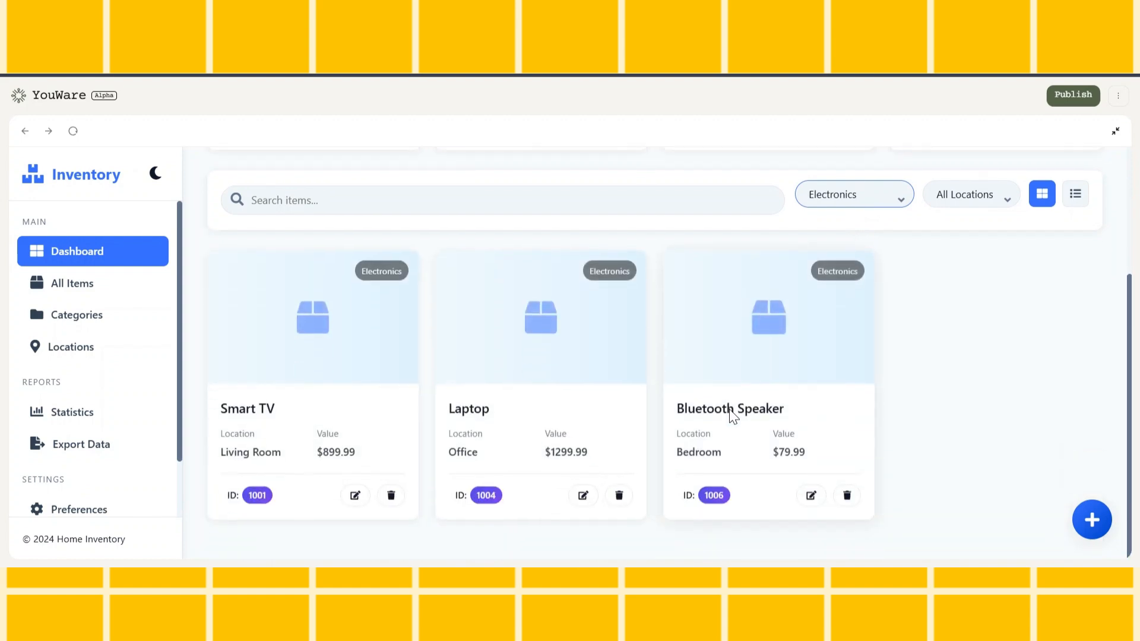
scroll(729, 409, "up", 4)
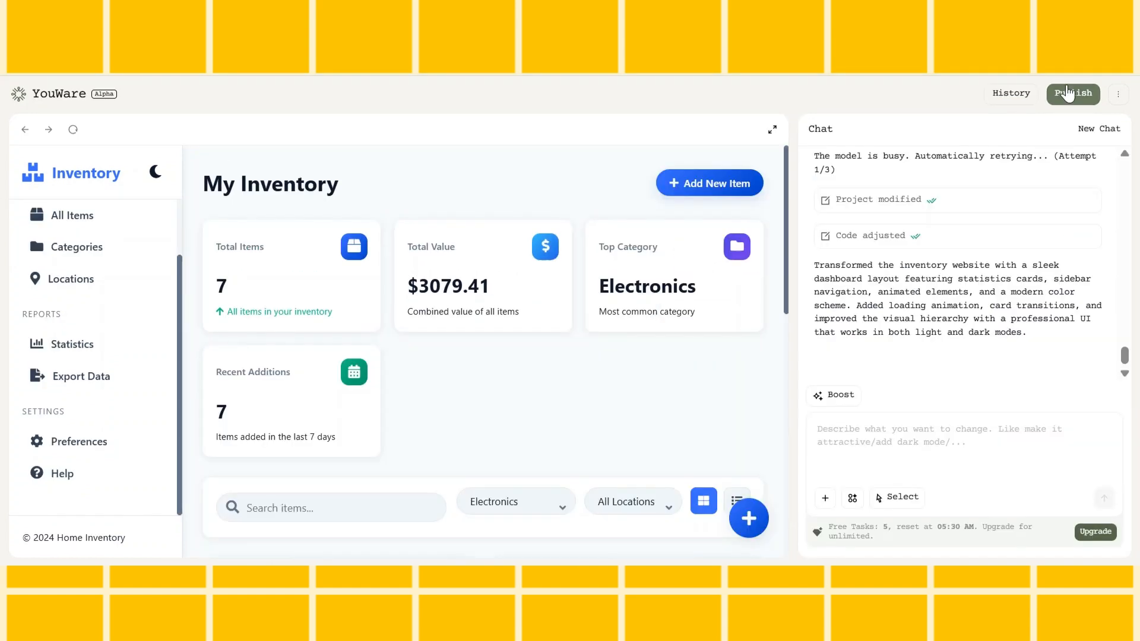
Publish the home inventory project to get its shareable link
left_click(1071, 94)
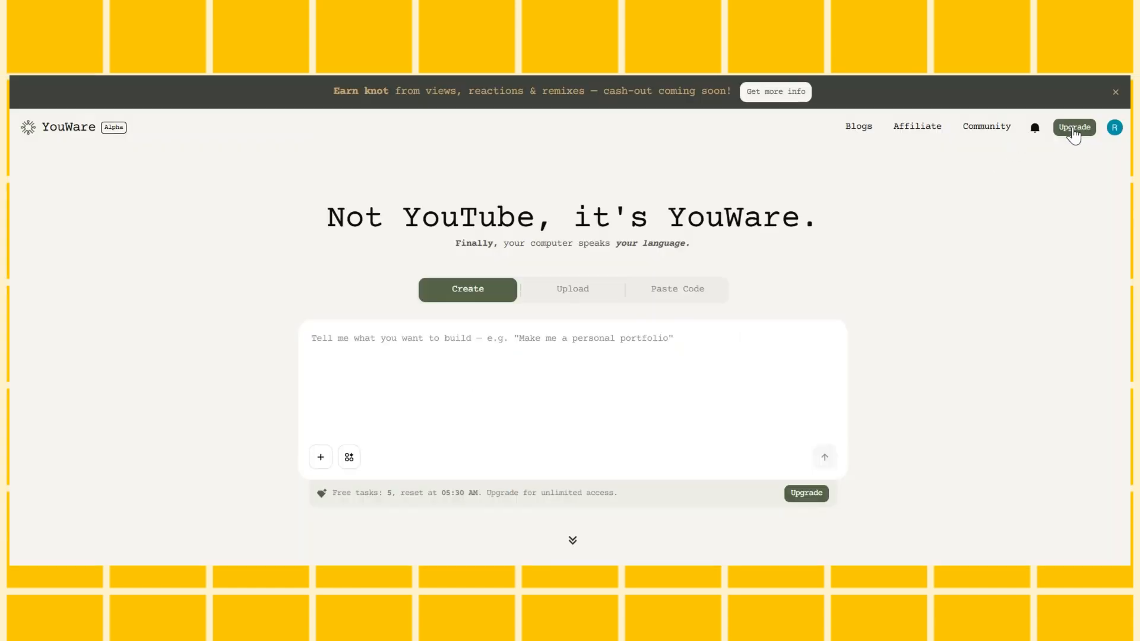
Open the Plans and Pricing page and compare the prices, task limits and features of the Free and Pro plans
left_click(1074, 129)
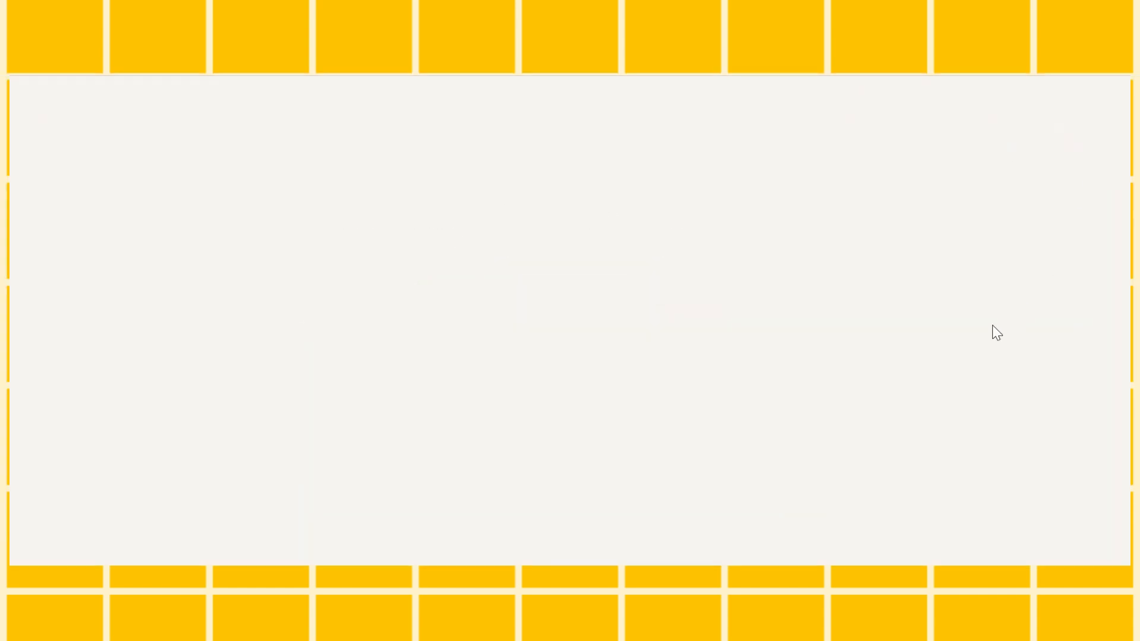
double_click(282, 249)
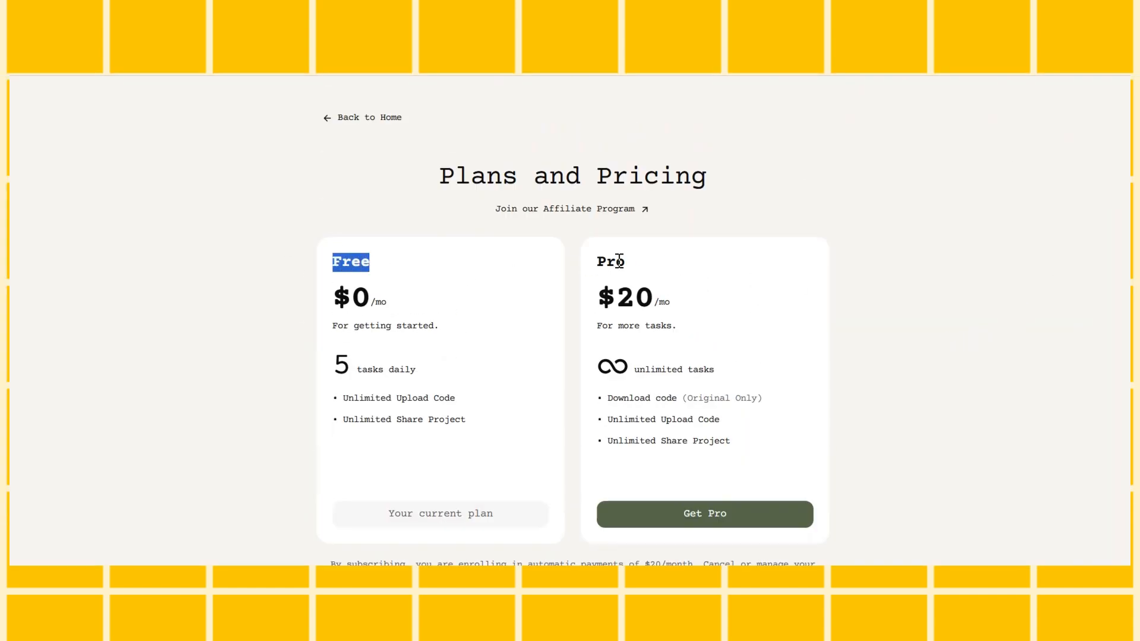
left_click_drag(619, 261, 501, 288)
left_click(374, 298)
left_click_drag(436, 374, 333, 365)
left_click(284, 440)
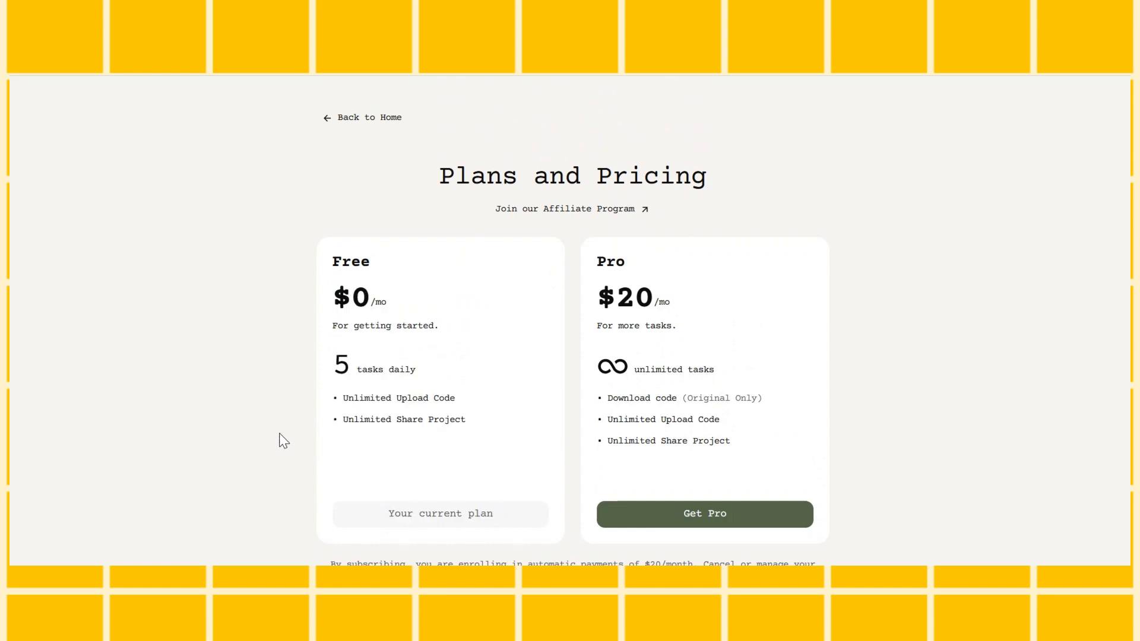
key("ctrl+plus")
scroll(421, 380, "down", 3)
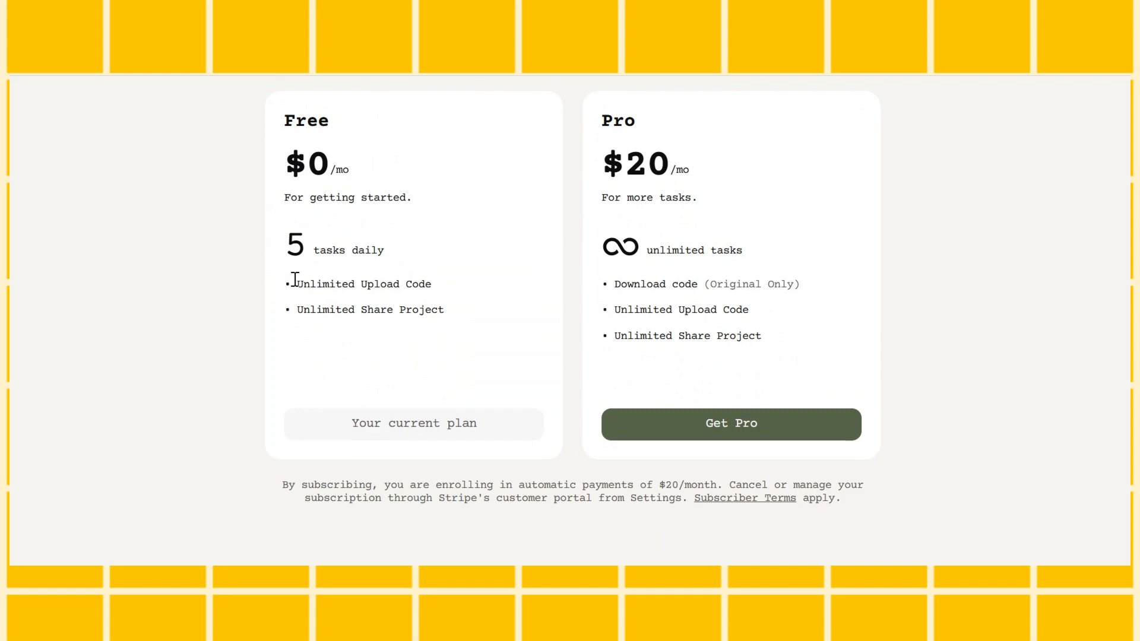
left_click_drag(294, 279, 437, 291)
left_click(468, 335)
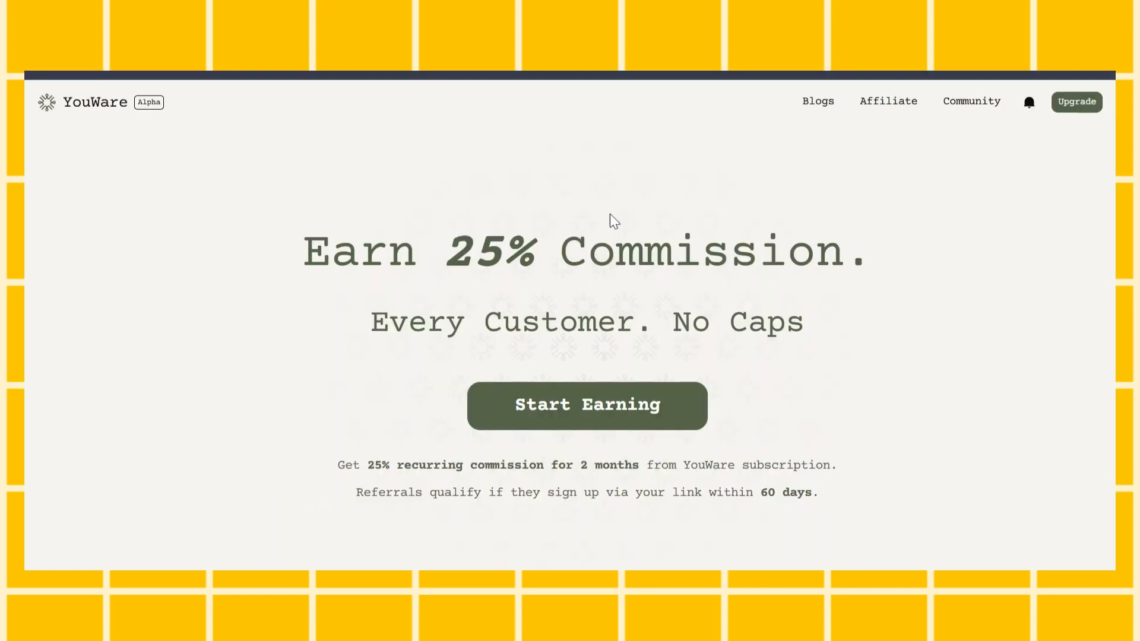
Read the commission offer and earning terms on YouWare's affiliate page
scroll(614, 221, "down", 2)
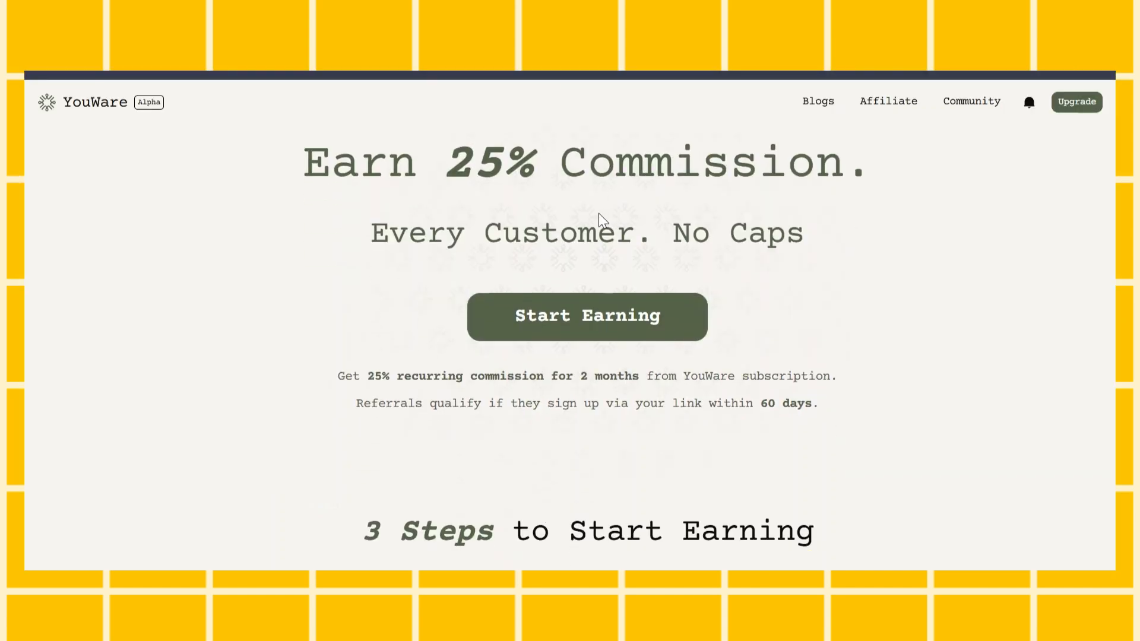
left_click_drag(444, 160, 903, 166)
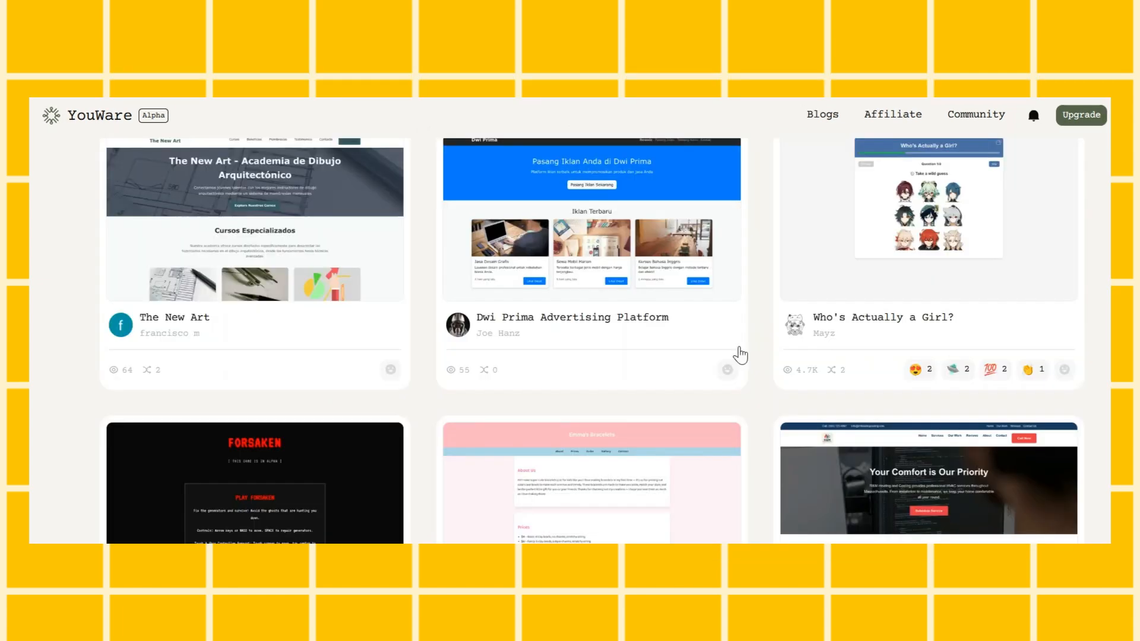
scroll(739, 355, "down", 6)
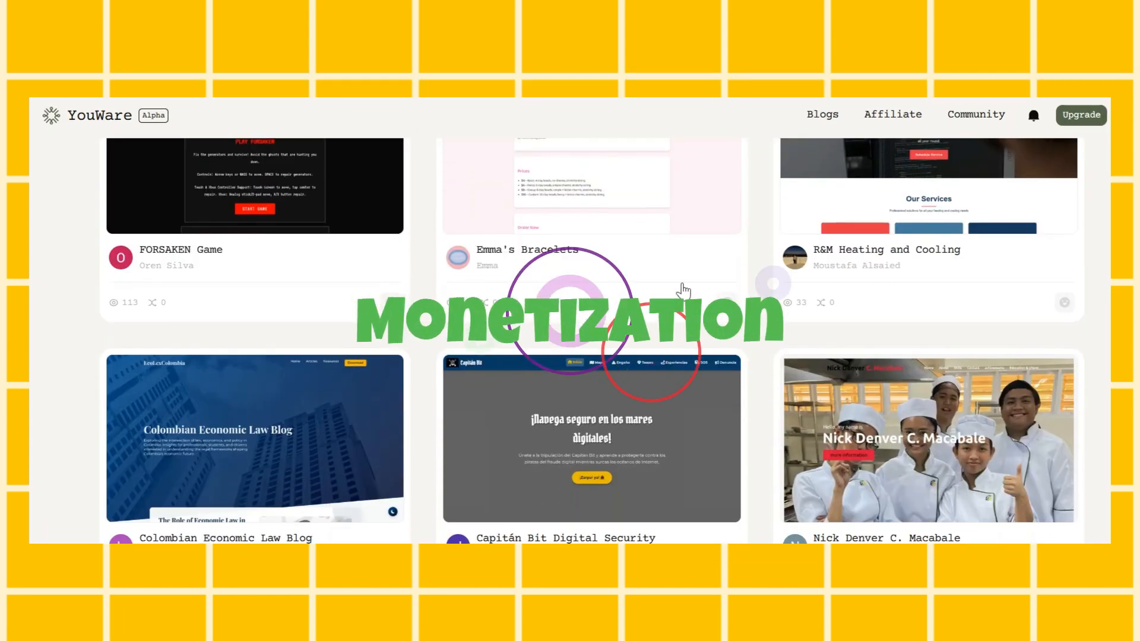
Browse the community gallery of published YouWare projects
left_click(627, 274)
scroll(657, 368, "down", 20)
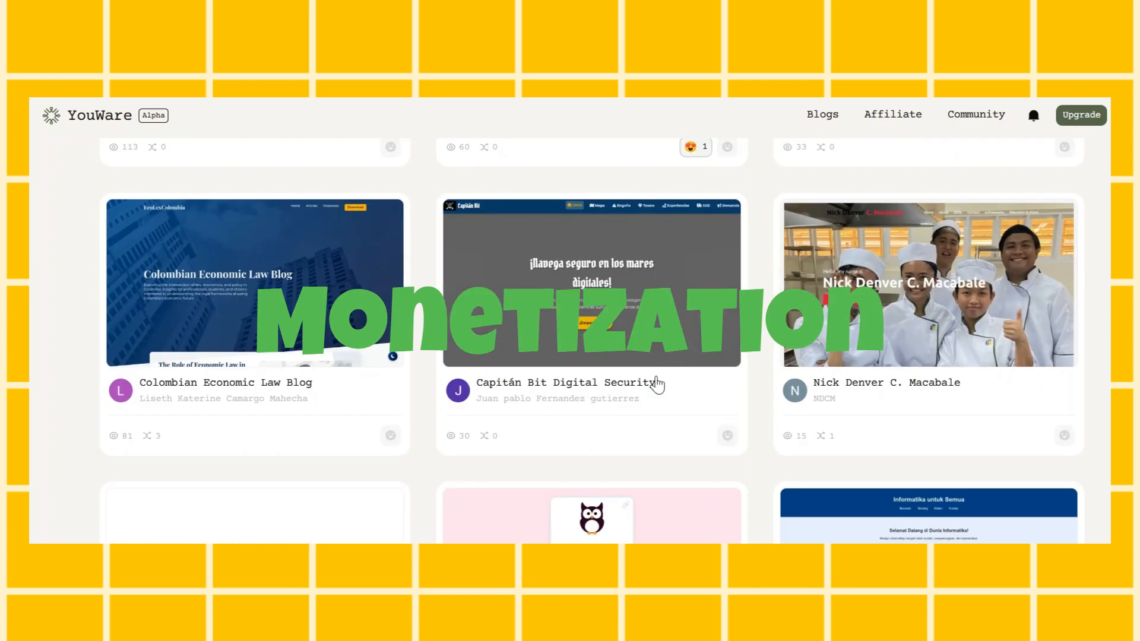
scroll(659, 326, "down", 20)
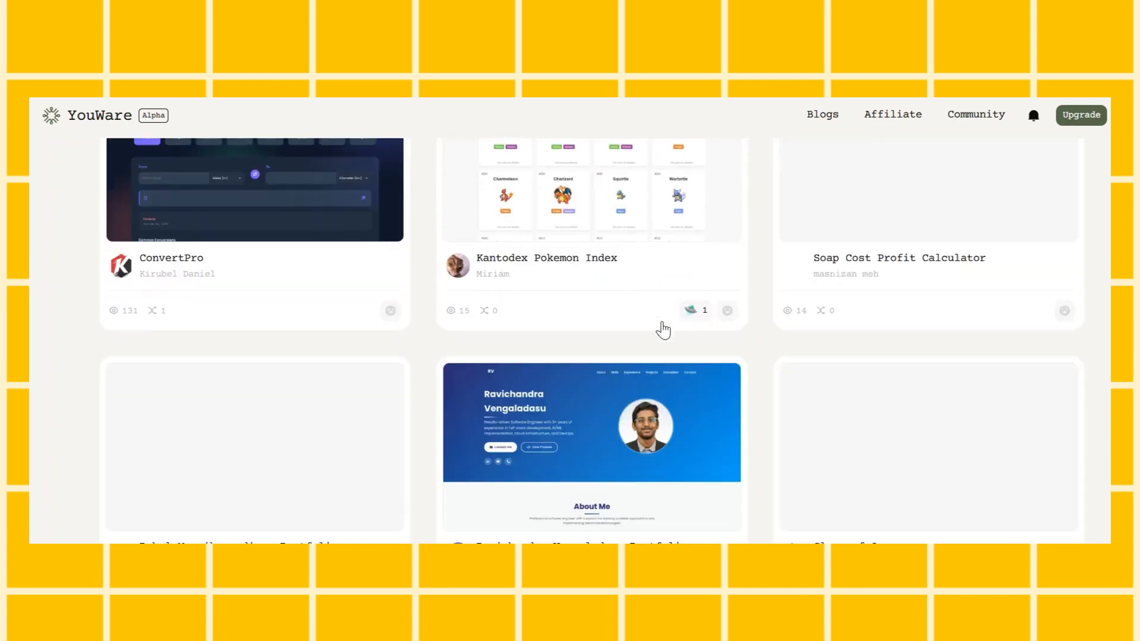
scroll(661, 329, "down", 15)
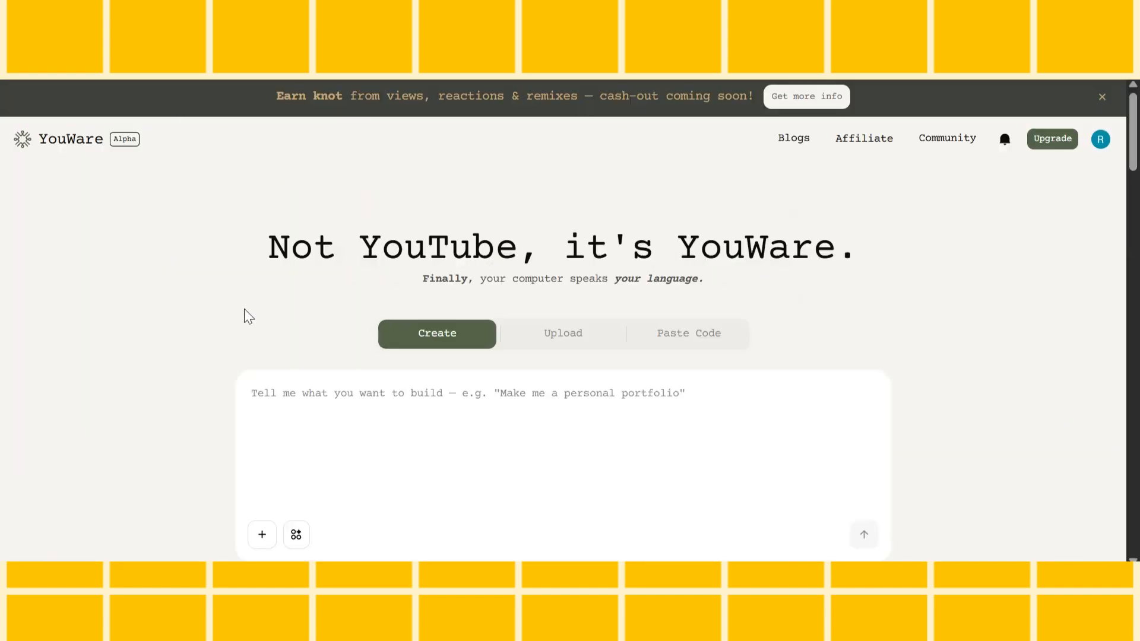
Open the published home inventory website from the account's own projects
left_click(1099, 137)
left_click(947, 333)
left_click(570, 339)
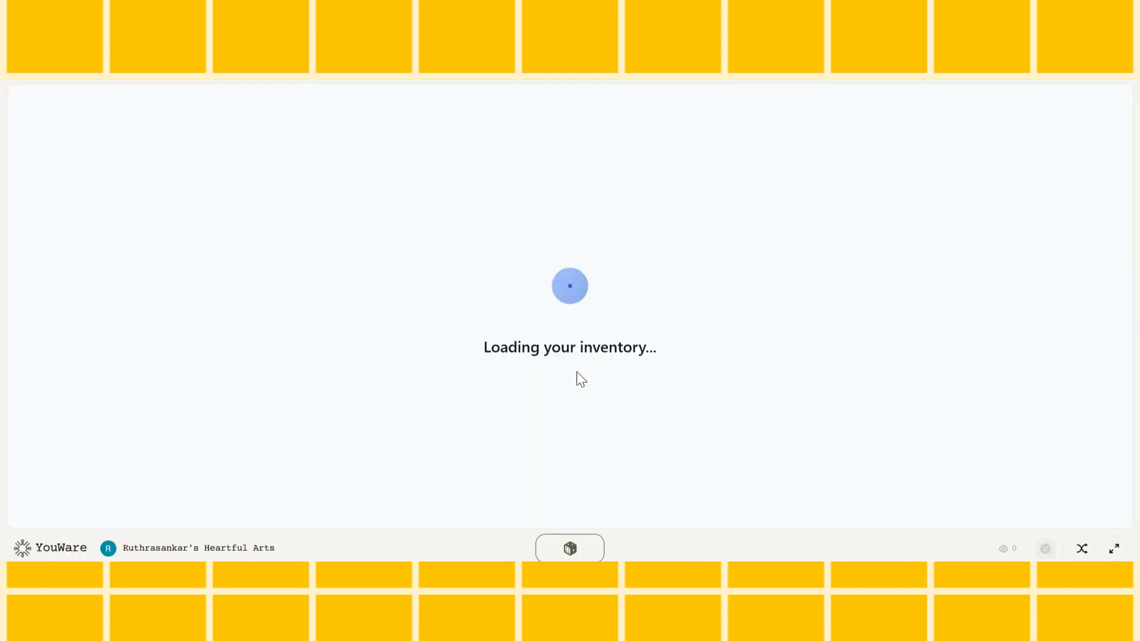
Filter the published inventory by the Furniture category and the Living Room location
scroll(585, 290, "down", 8)
scroll(585, 290, "up", 8)
left_click_drag(862, 221, 667, 273)
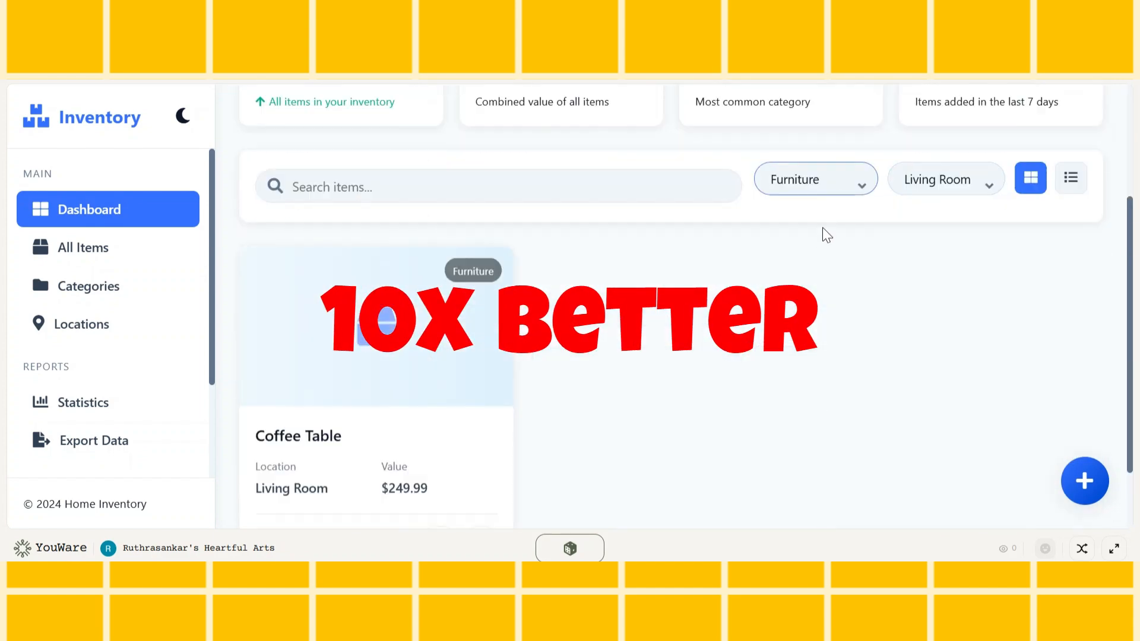
Add an item named oil with a value of $5, a suggested category, the location Kitchen and the oil photo, and save it
left_click(1038, 129)
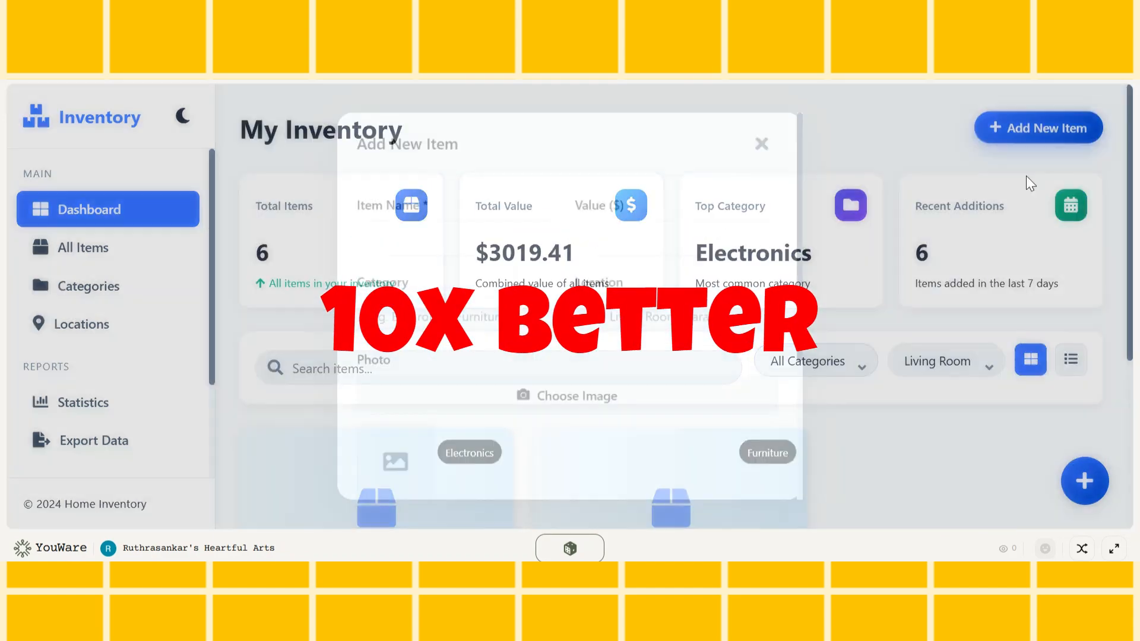
left_click(464, 237)
type("oil")
left_click(612, 232)
type("5")
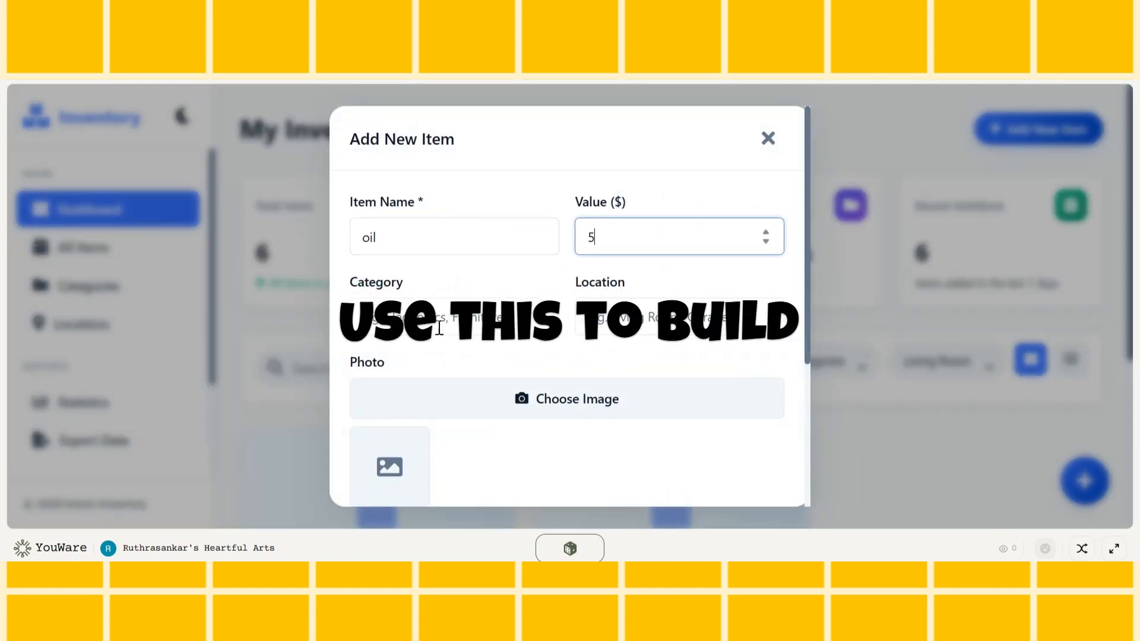
left_click(438, 324)
left_click(476, 371)
left_click(641, 318)
left_click(630, 368)
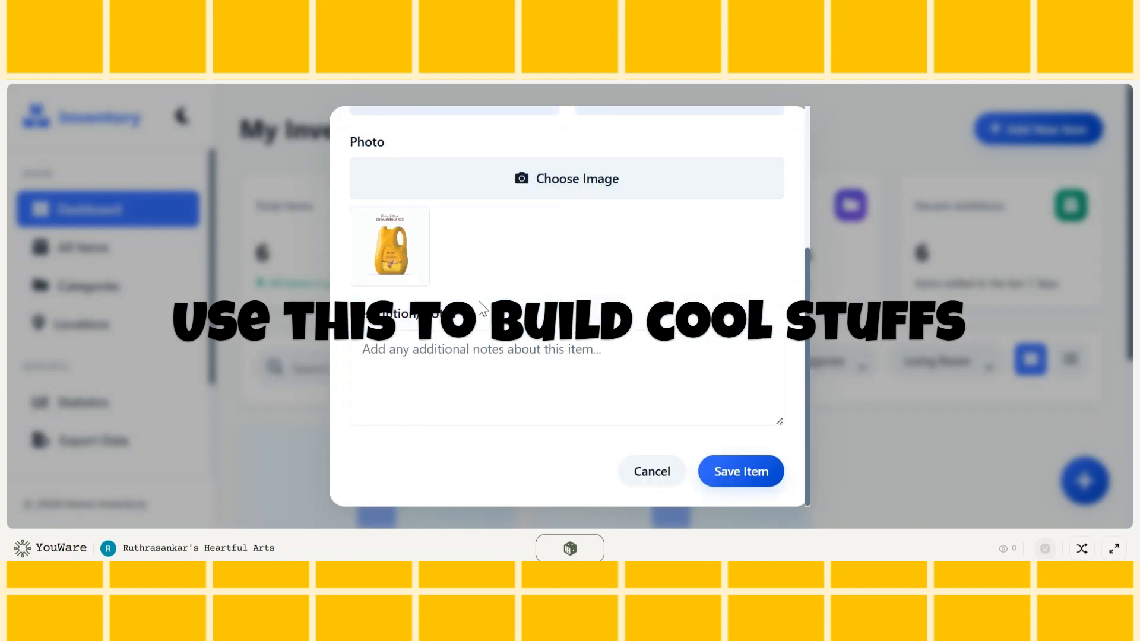
left_click(741, 471)
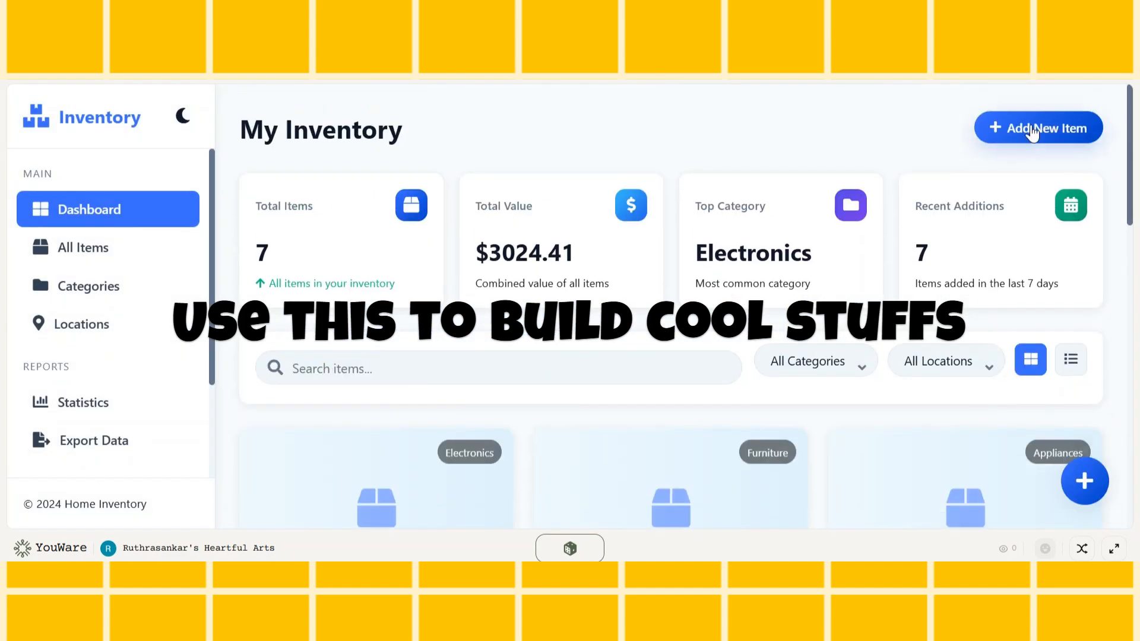
Add a Wallet item valued at $12 with category Accessories, location Bedroom, the wallet photo and the note "My wallet", and save it
left_click(1010, 129)
type("Wallet")
left_click(605, 231)
type("12")
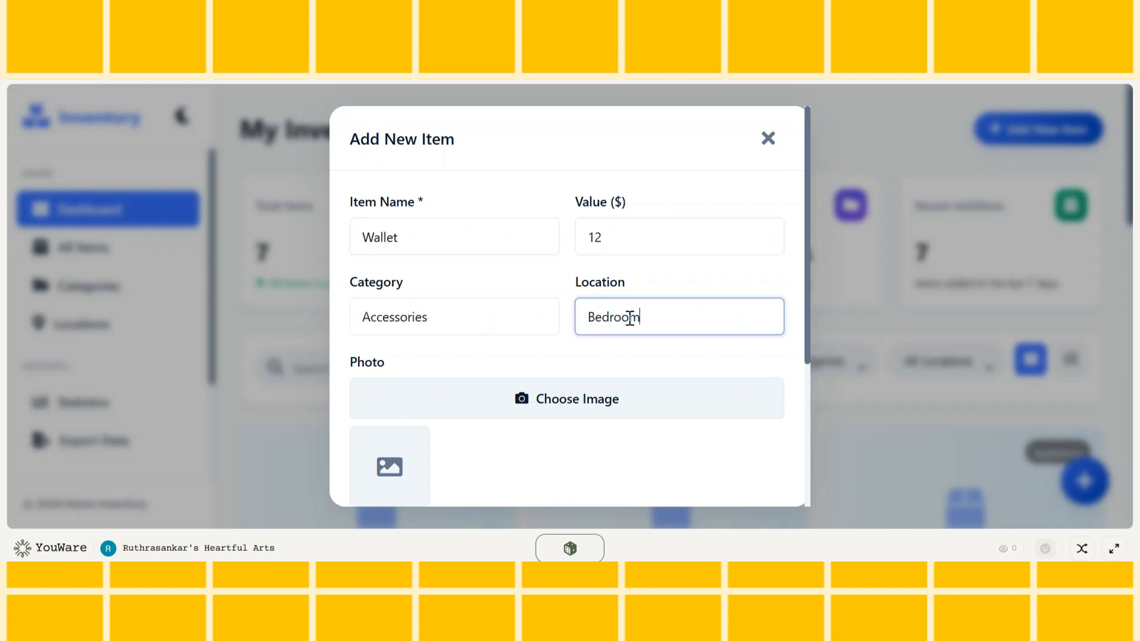
key("Tab")
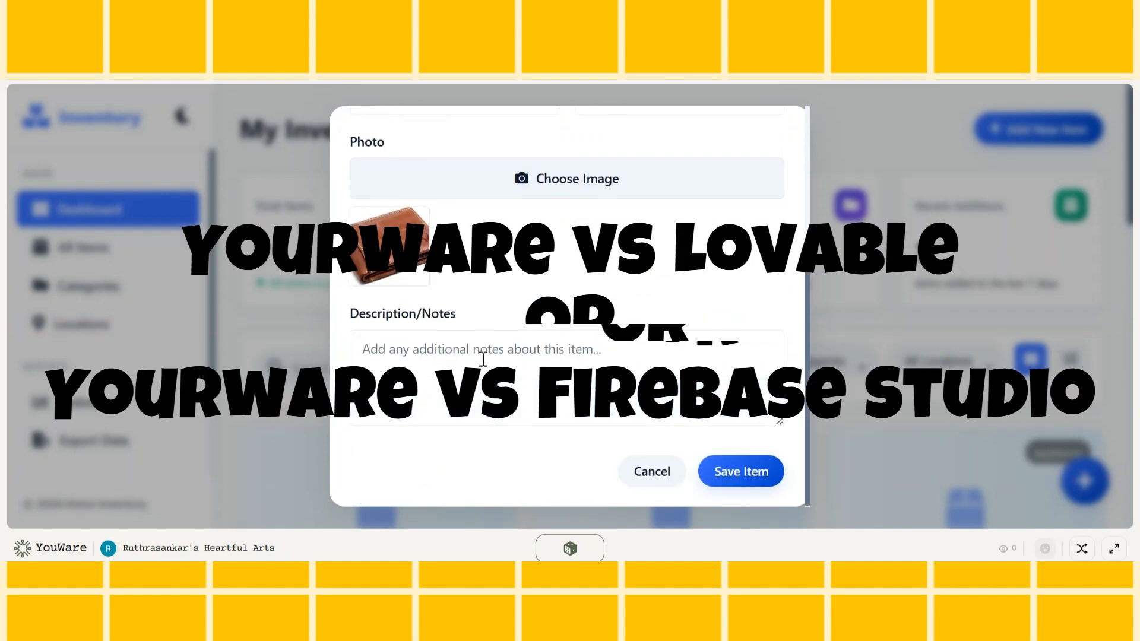
left_click(483, 361)
type("My wallet")
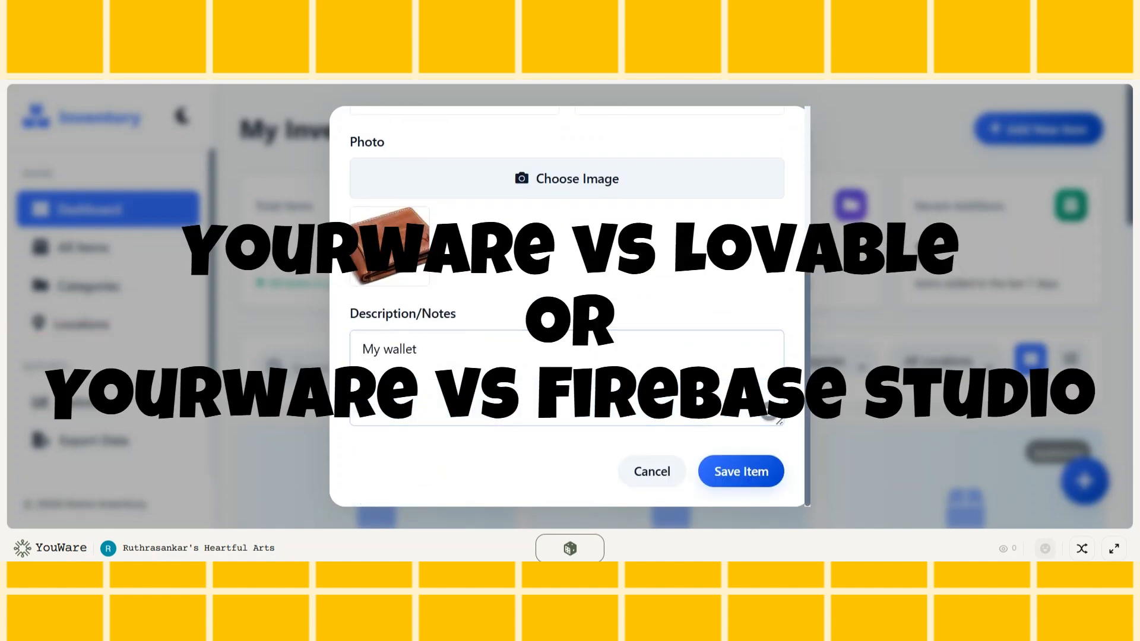
left_click(741, 471)
Add a Microwave oven item with its value, category, location Kitchen, the microwave photo and the note "Kitchen appliance", and save it
left_click(1004, 140)
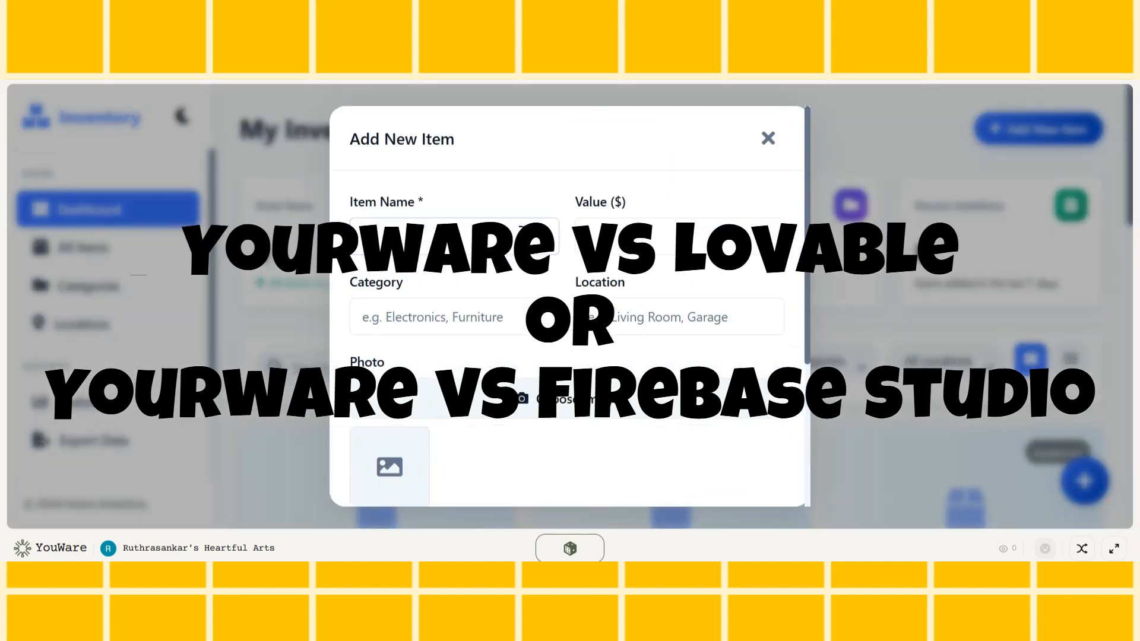
left_click(522, 233)
type("Microwave oven")
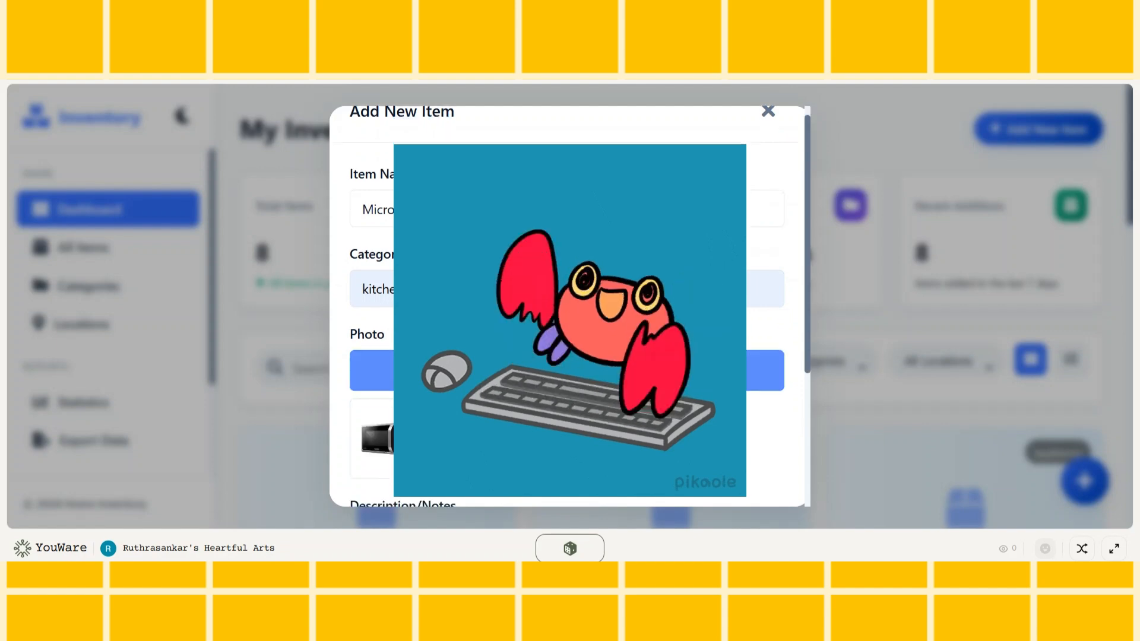
scroll(567, 308, "down", 3)
left_click(532, 353)
type("Kitchen appliance")
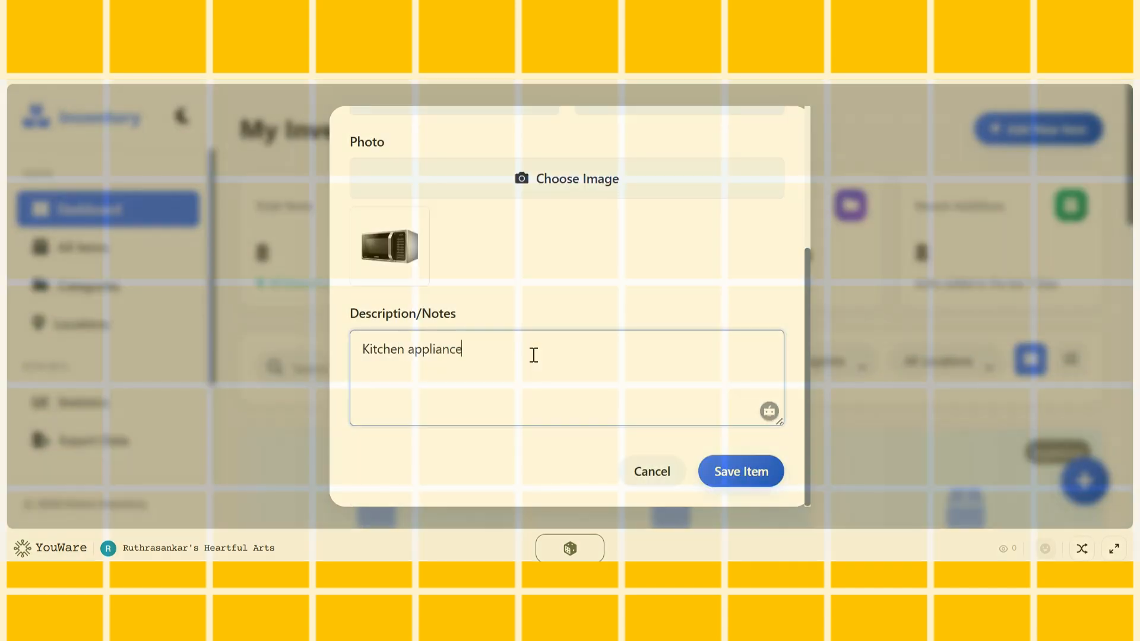
left_click(741, 471)
Open the Wallet item for editing from its card in the published inventory
scroll(733, 356, "down", 5)
left_click(731, 451)
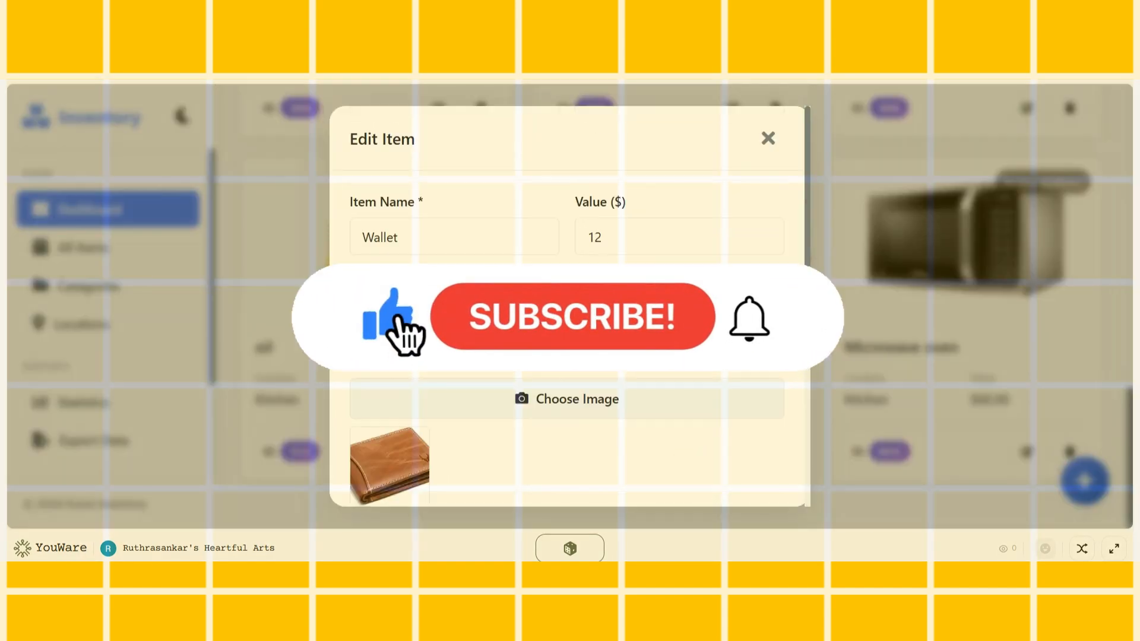